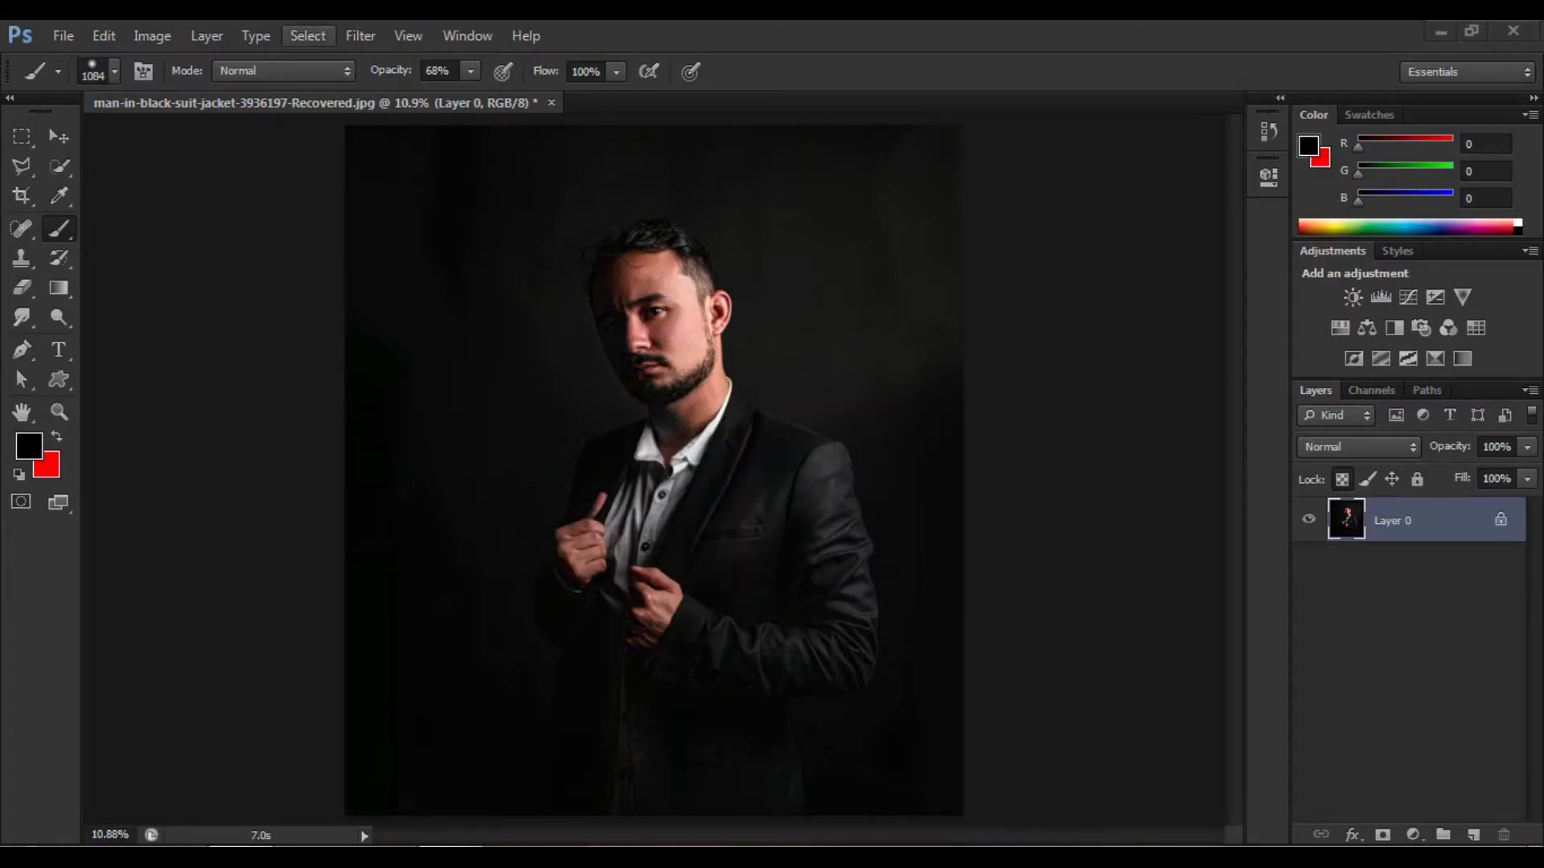
Switch to the Pen tool to draw vector paths on the portrait.
key(p)
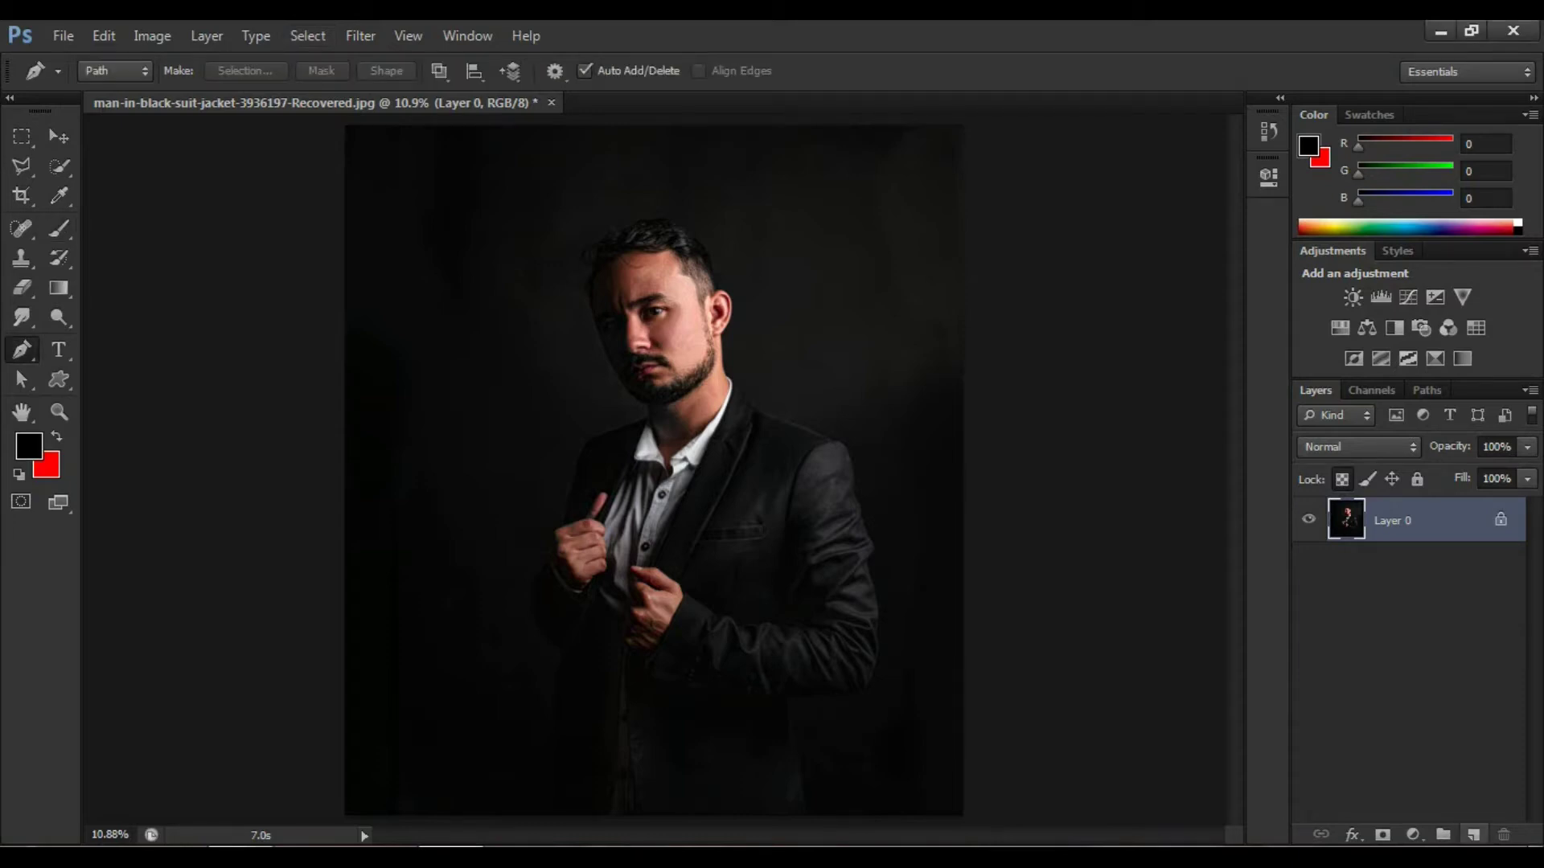
Add an empty Layer 1 above the photo and zoom in on the man's upper body.
click(1473, 835)
key(z)
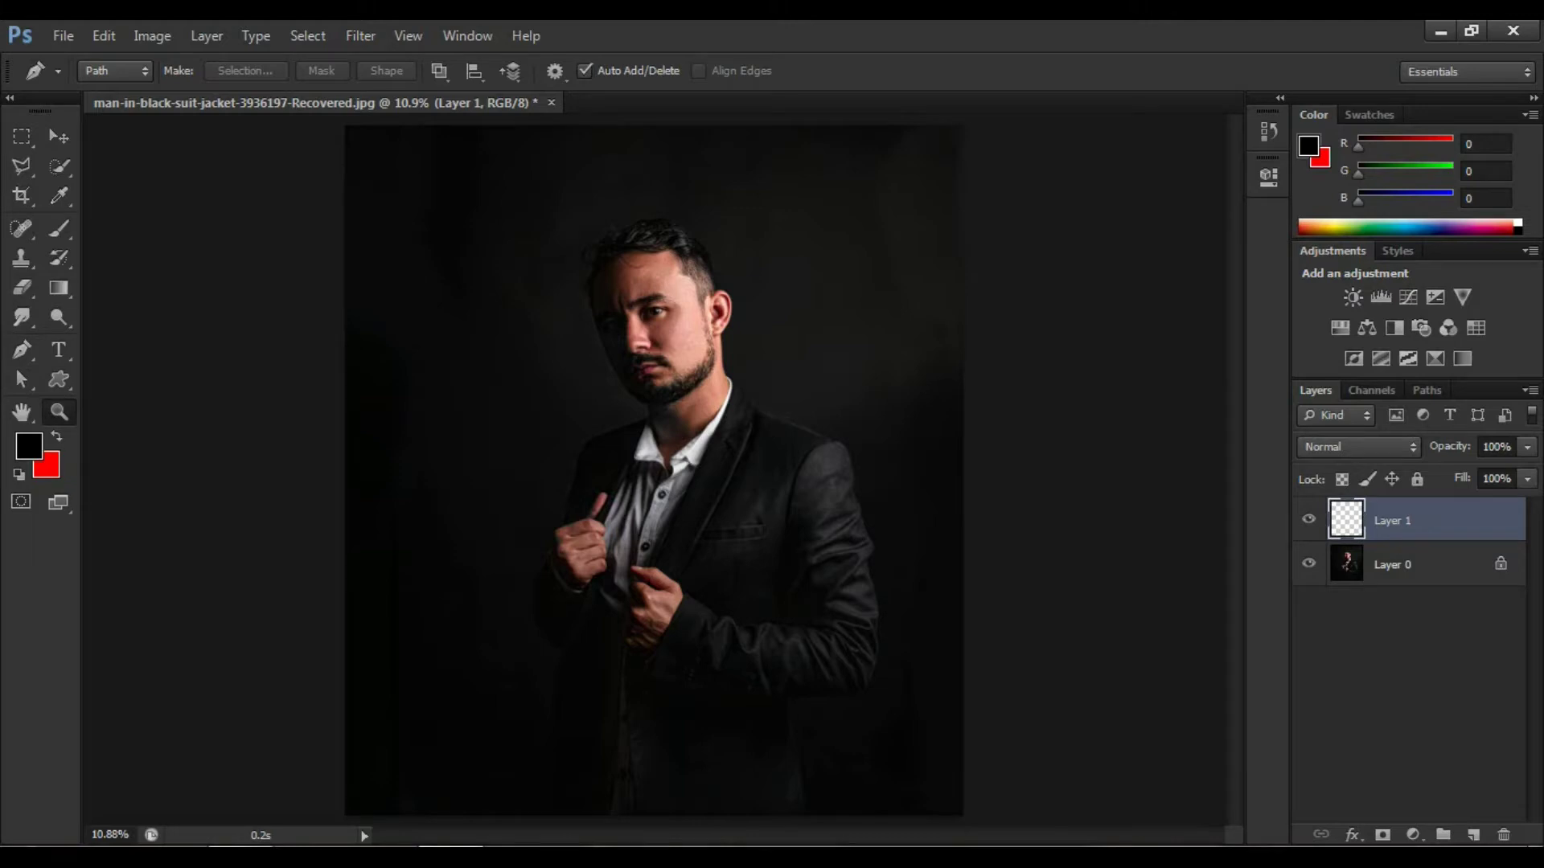
key(ctrl+plus)
key(ctrl+plus)
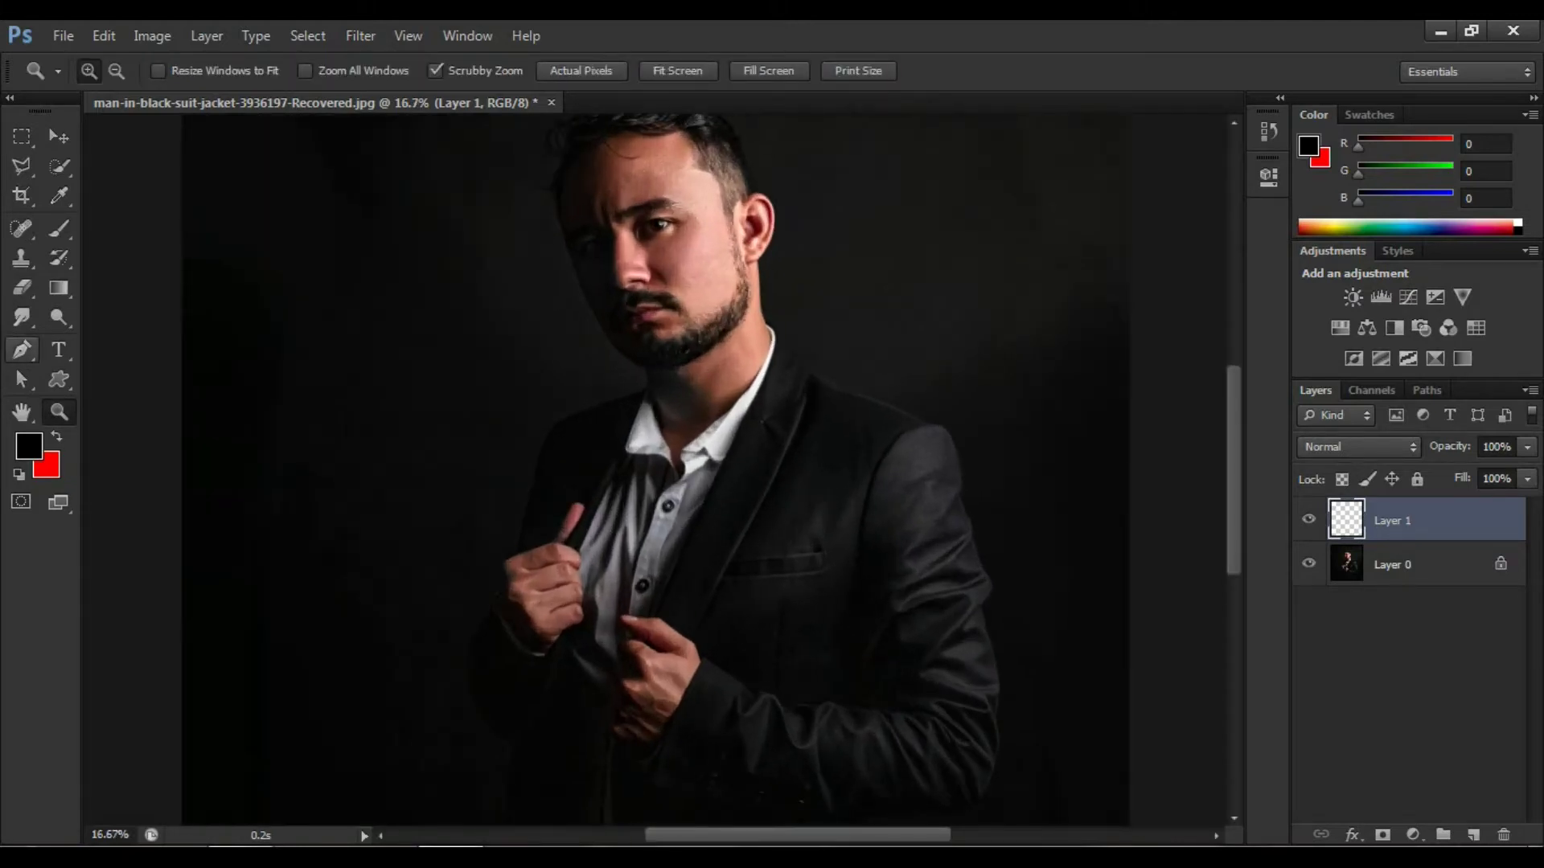
drag(22, 349, 112, 345)
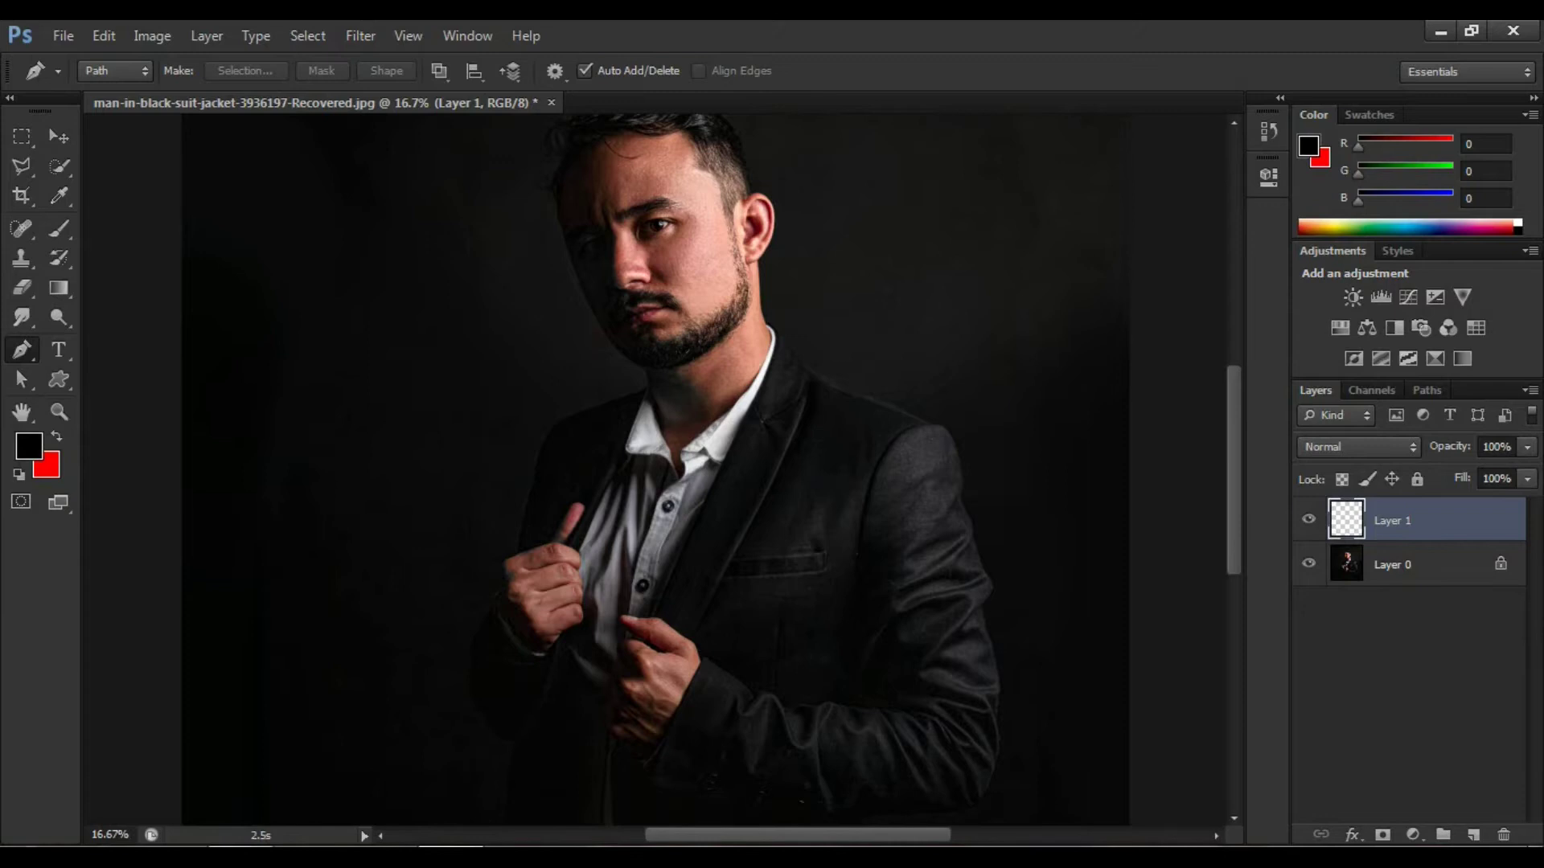
Draw a five-point triangular path around the hands and chest, nudging the top points up.
click(536, 478)
click(393, 493)
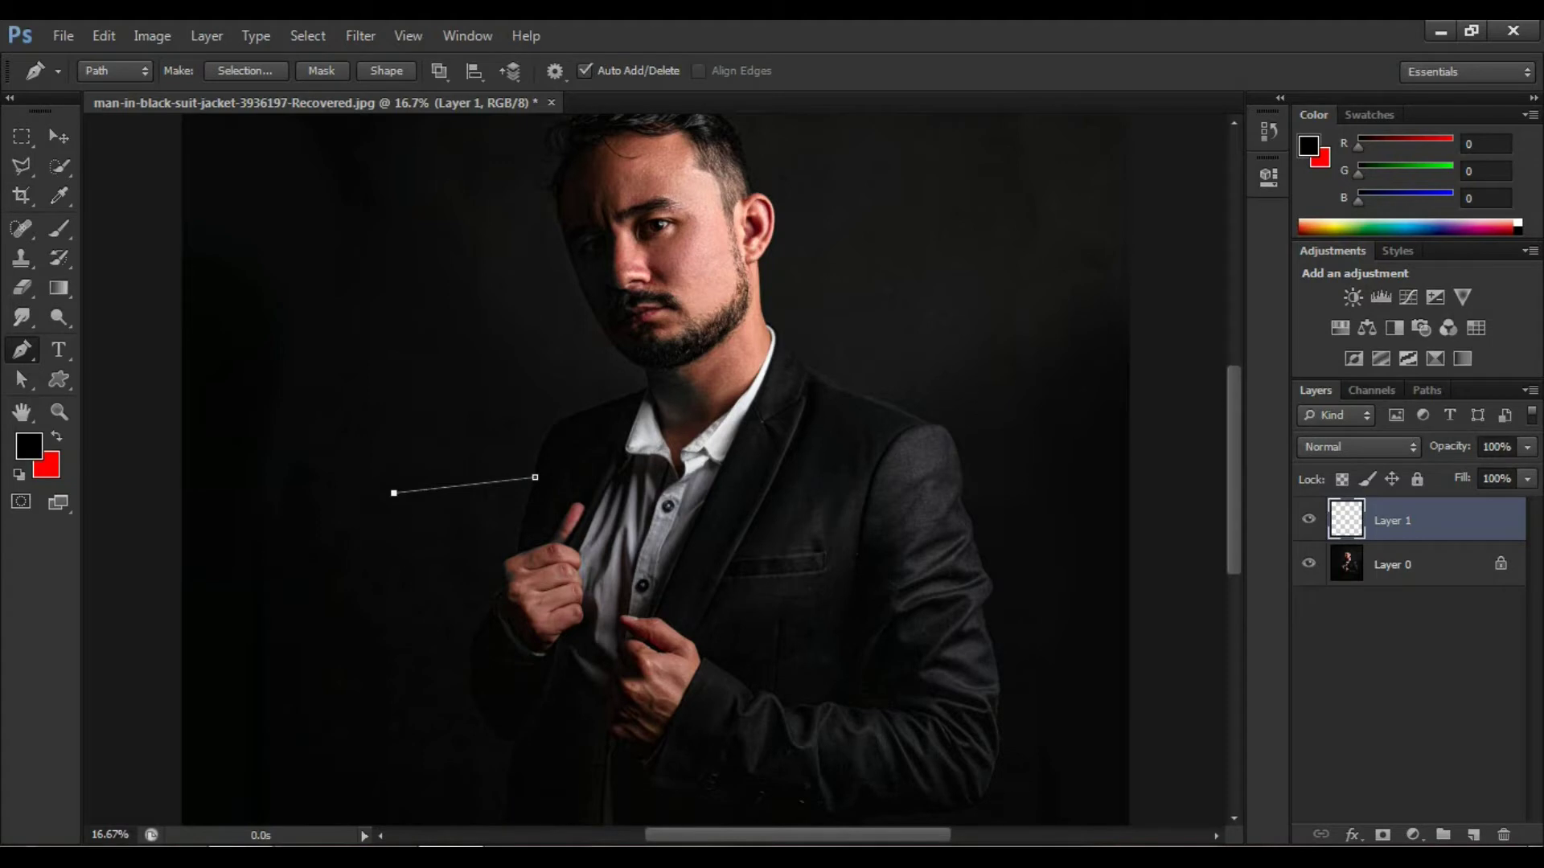
click(793, 715)
click(1080, 453)
click(959, 457)
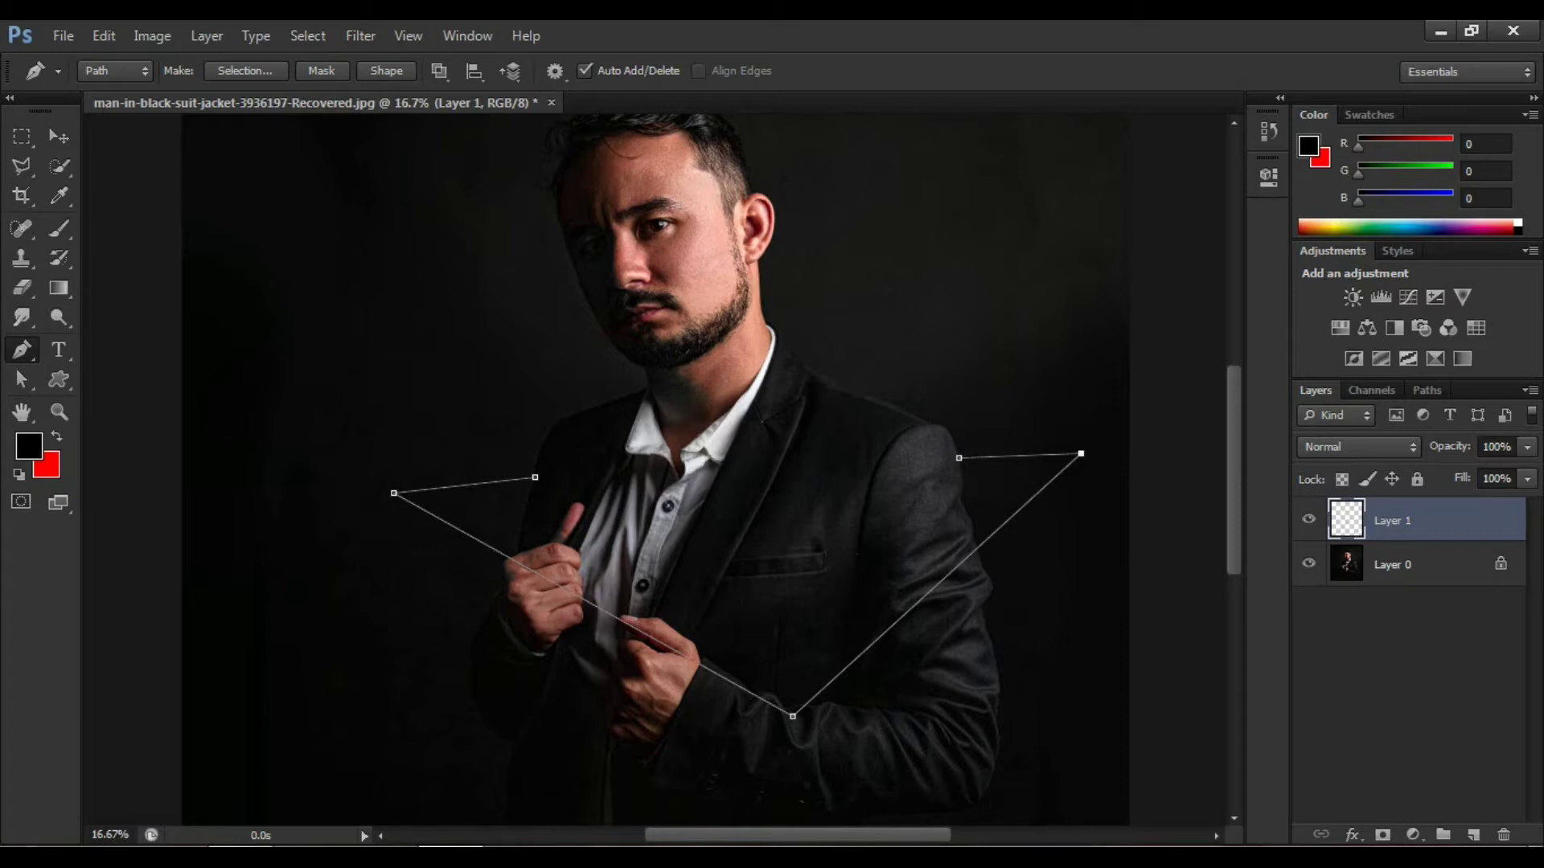
drag(1081, 453, 1082, 448)
drag(958, 458, 960, 454)
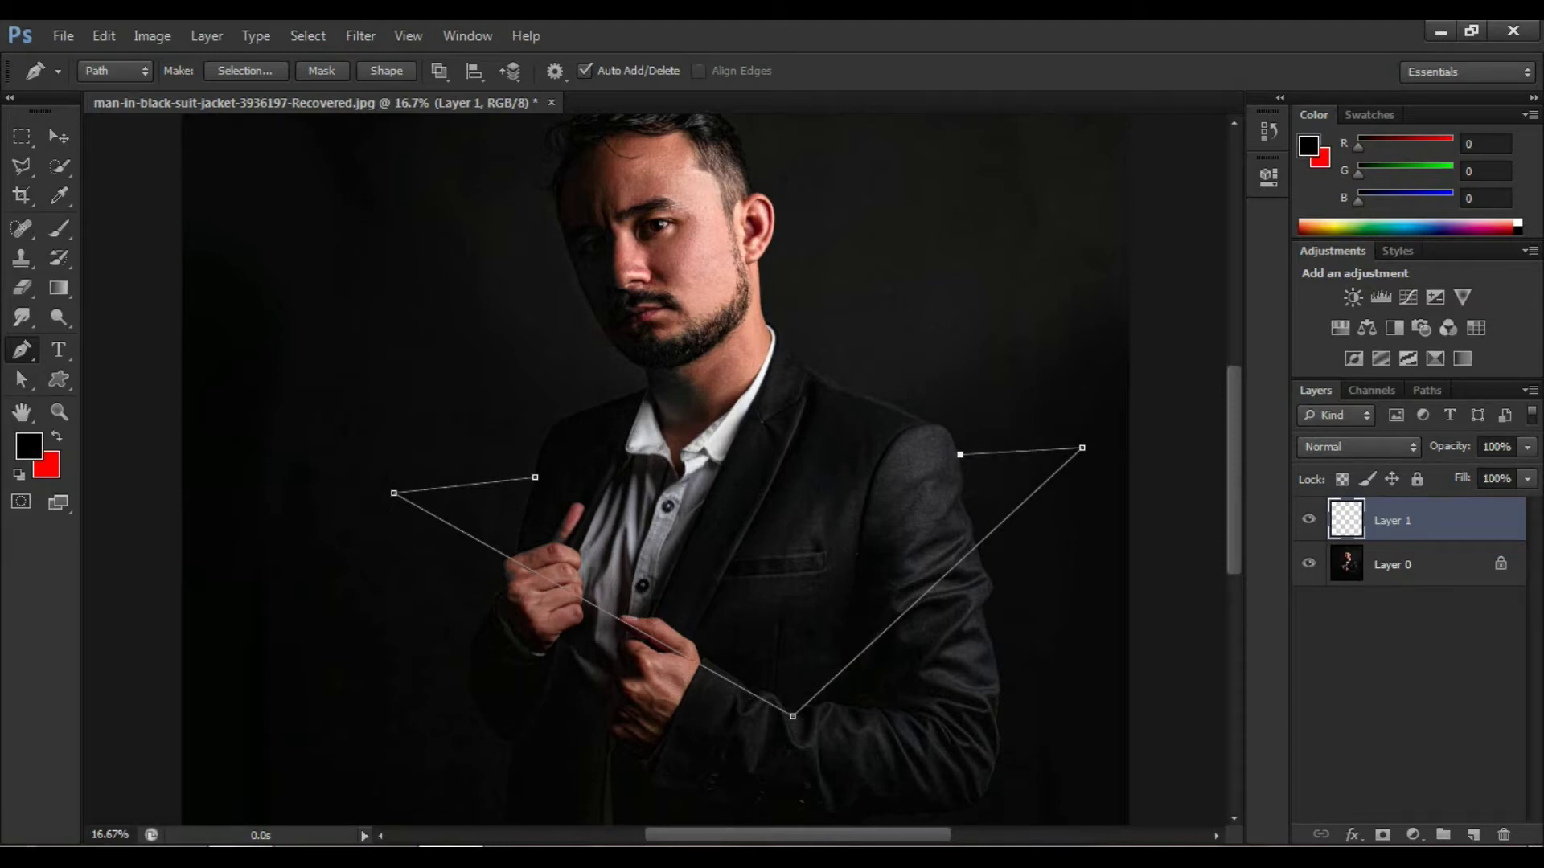
key(slash)
Select the Brush tool and set its size to 7.
click(59, 229)
right_click(438, 304)
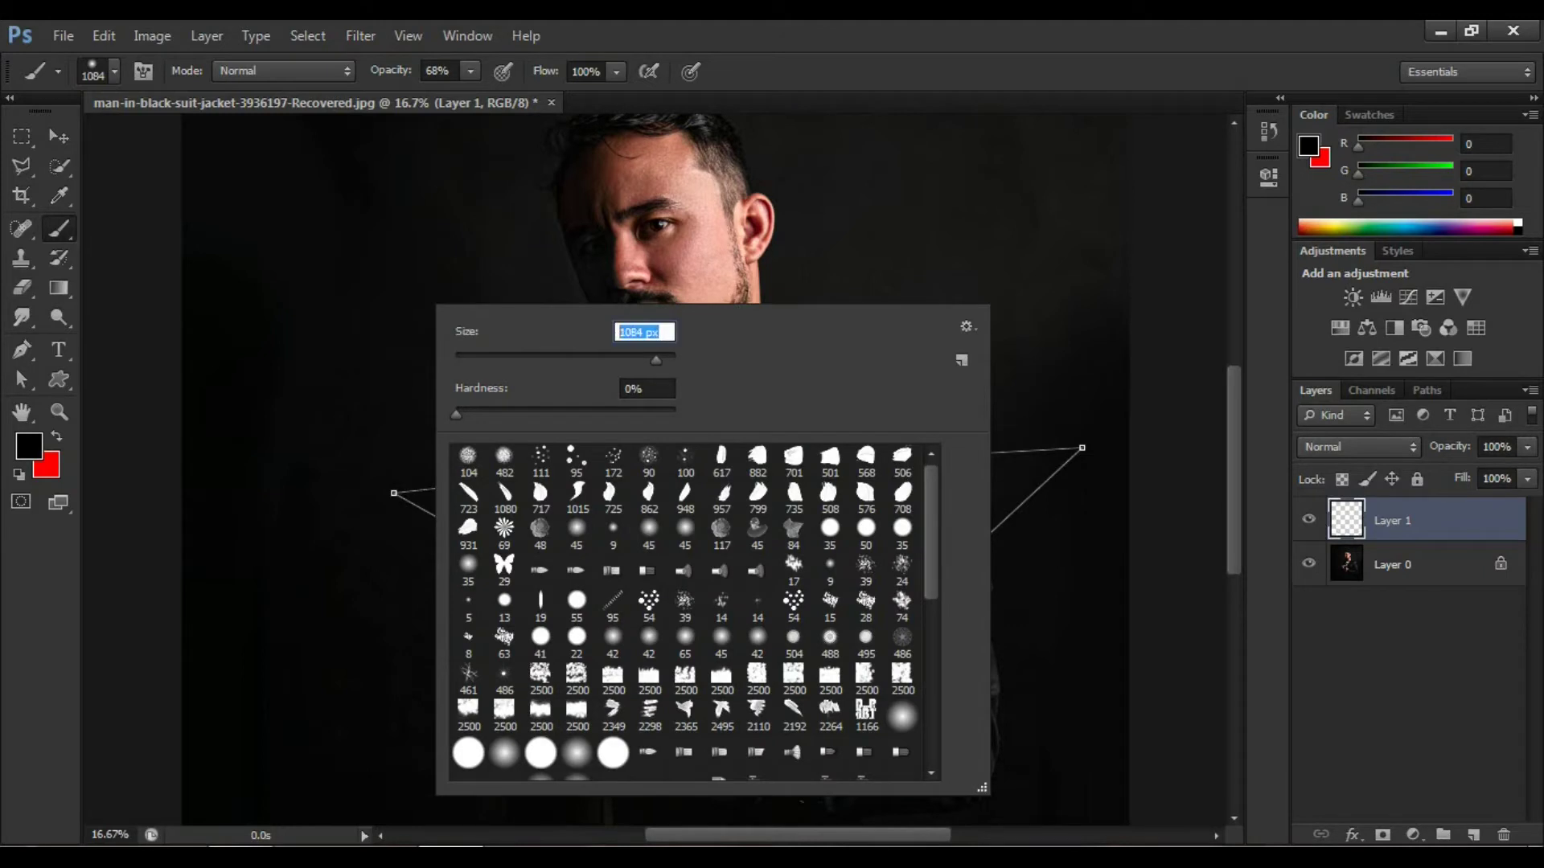
text(7)
click(21, 349)
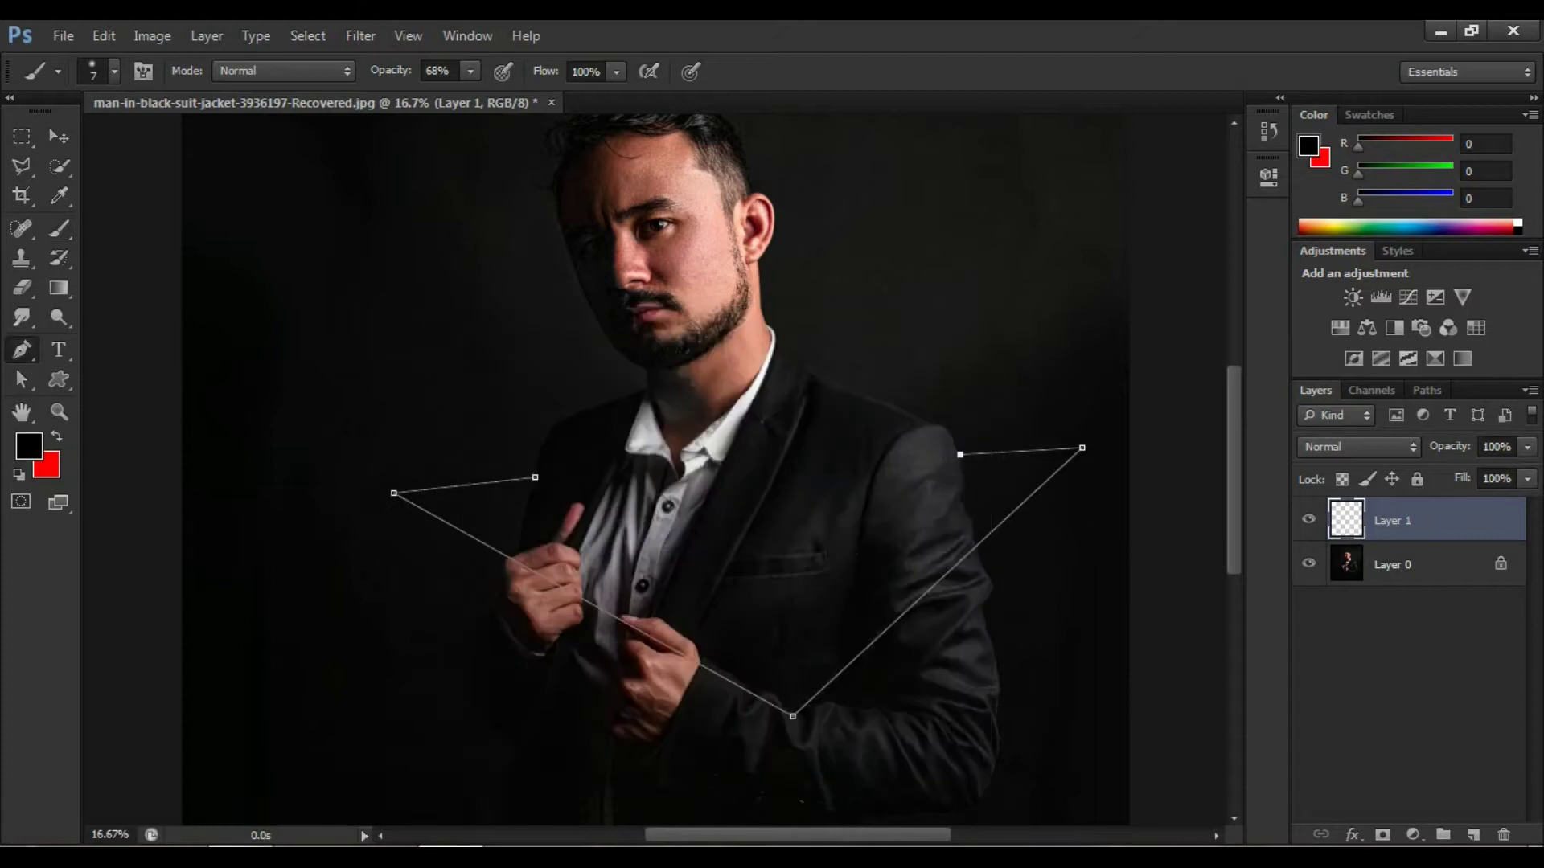
Stroke the triangle path with the brush, then delete the path and undo the deletion.
right_click(399, 343)
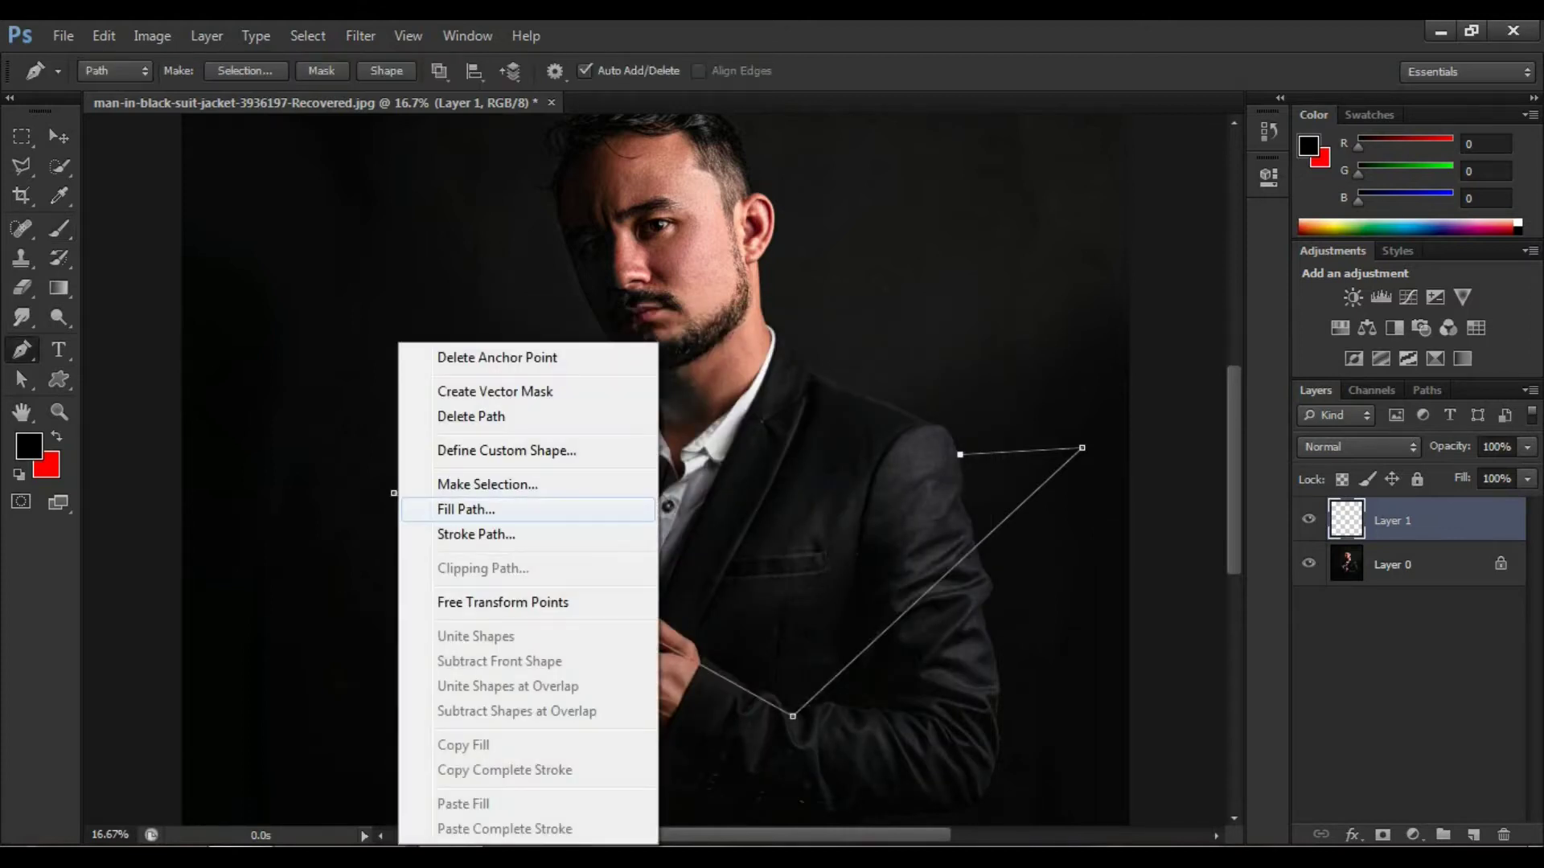
click(474, 534)
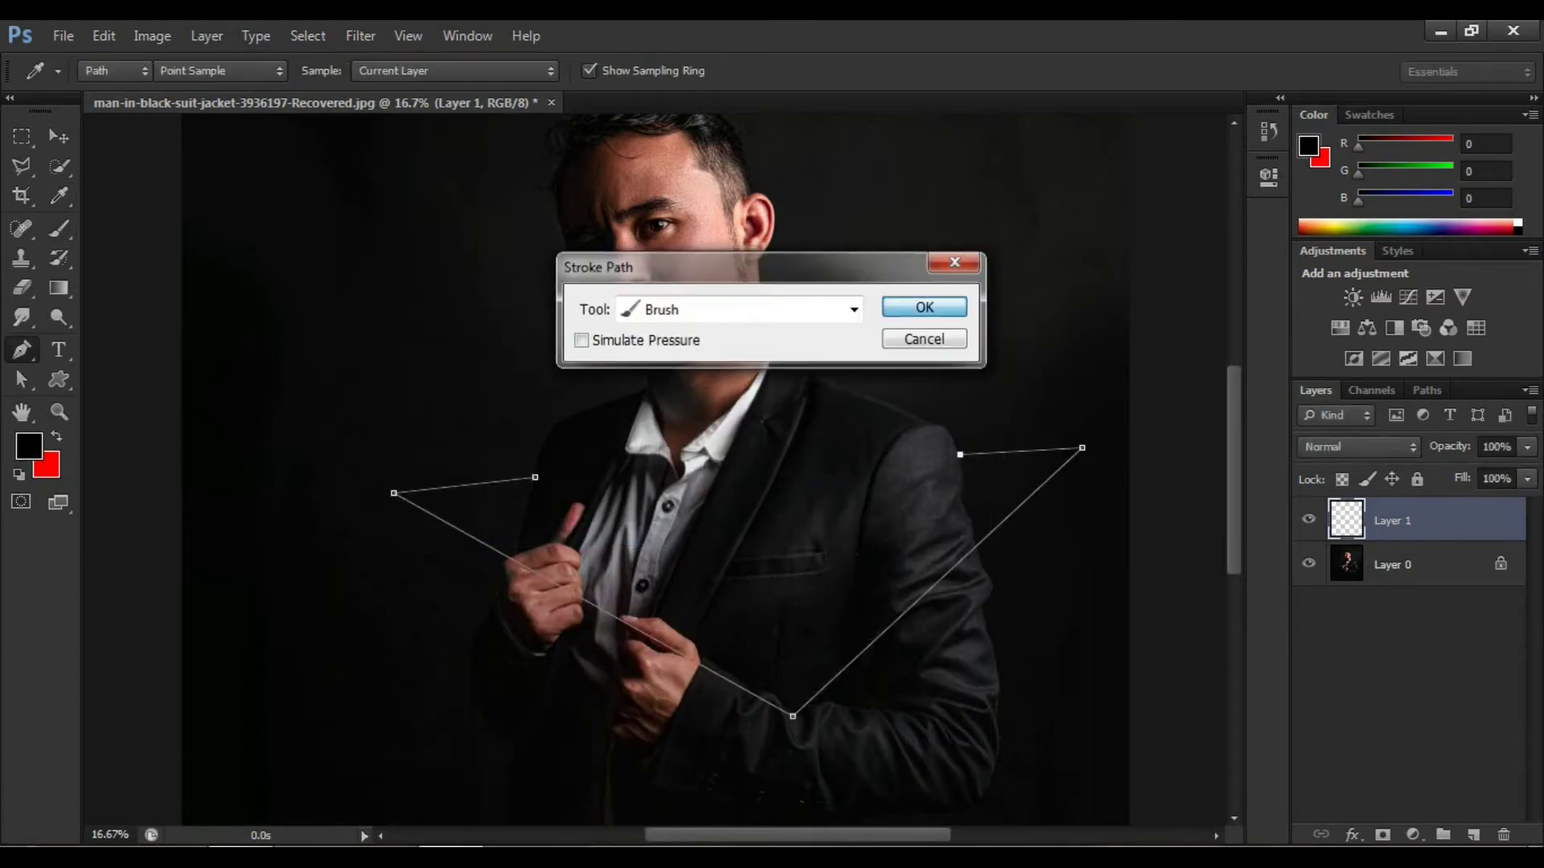
key(Return)
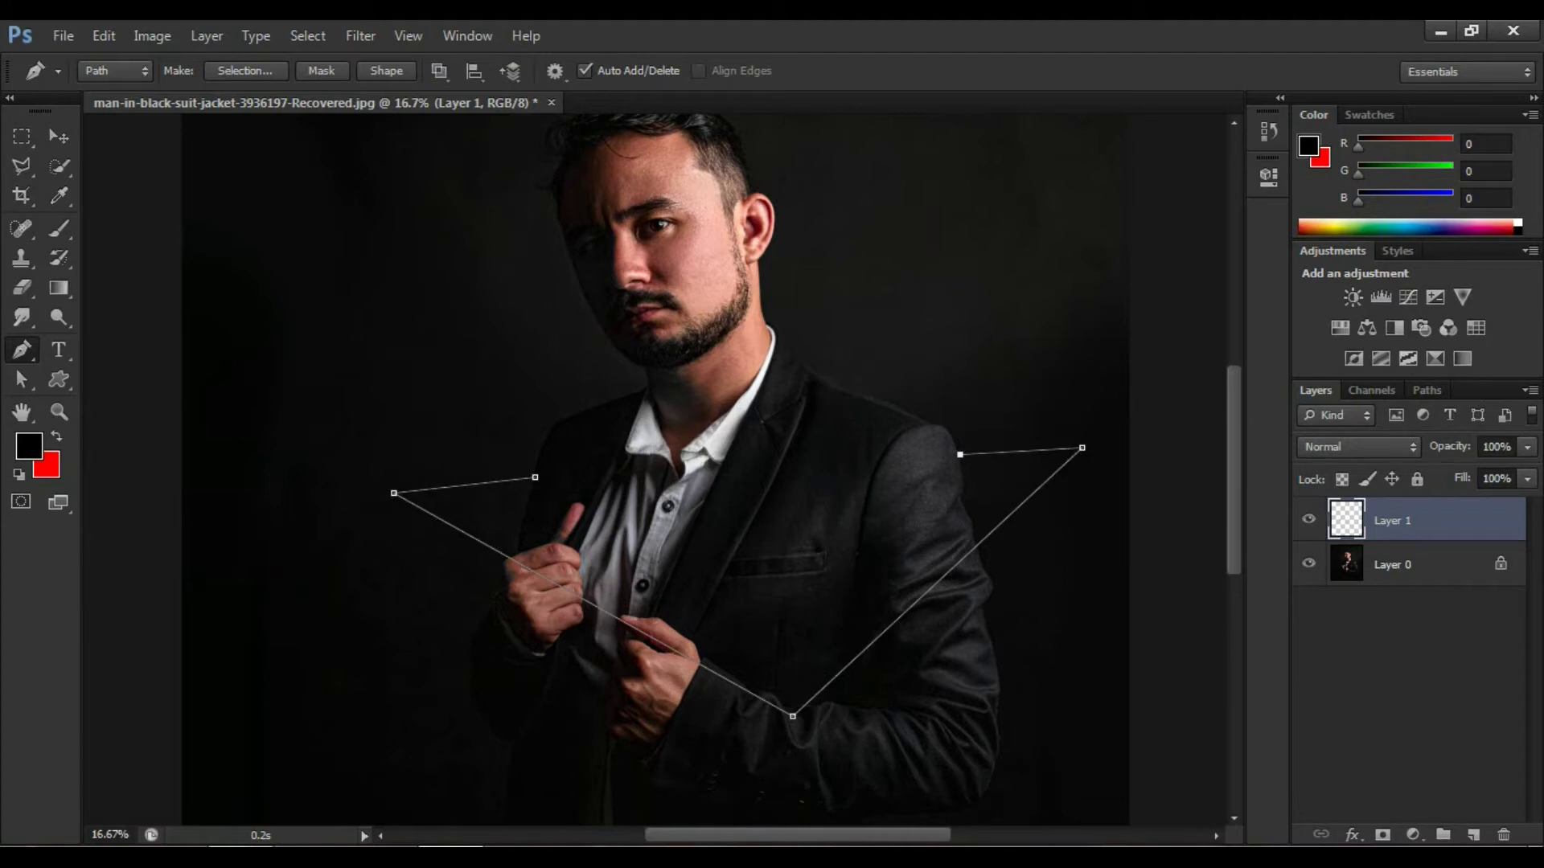
right_click(394, 493)
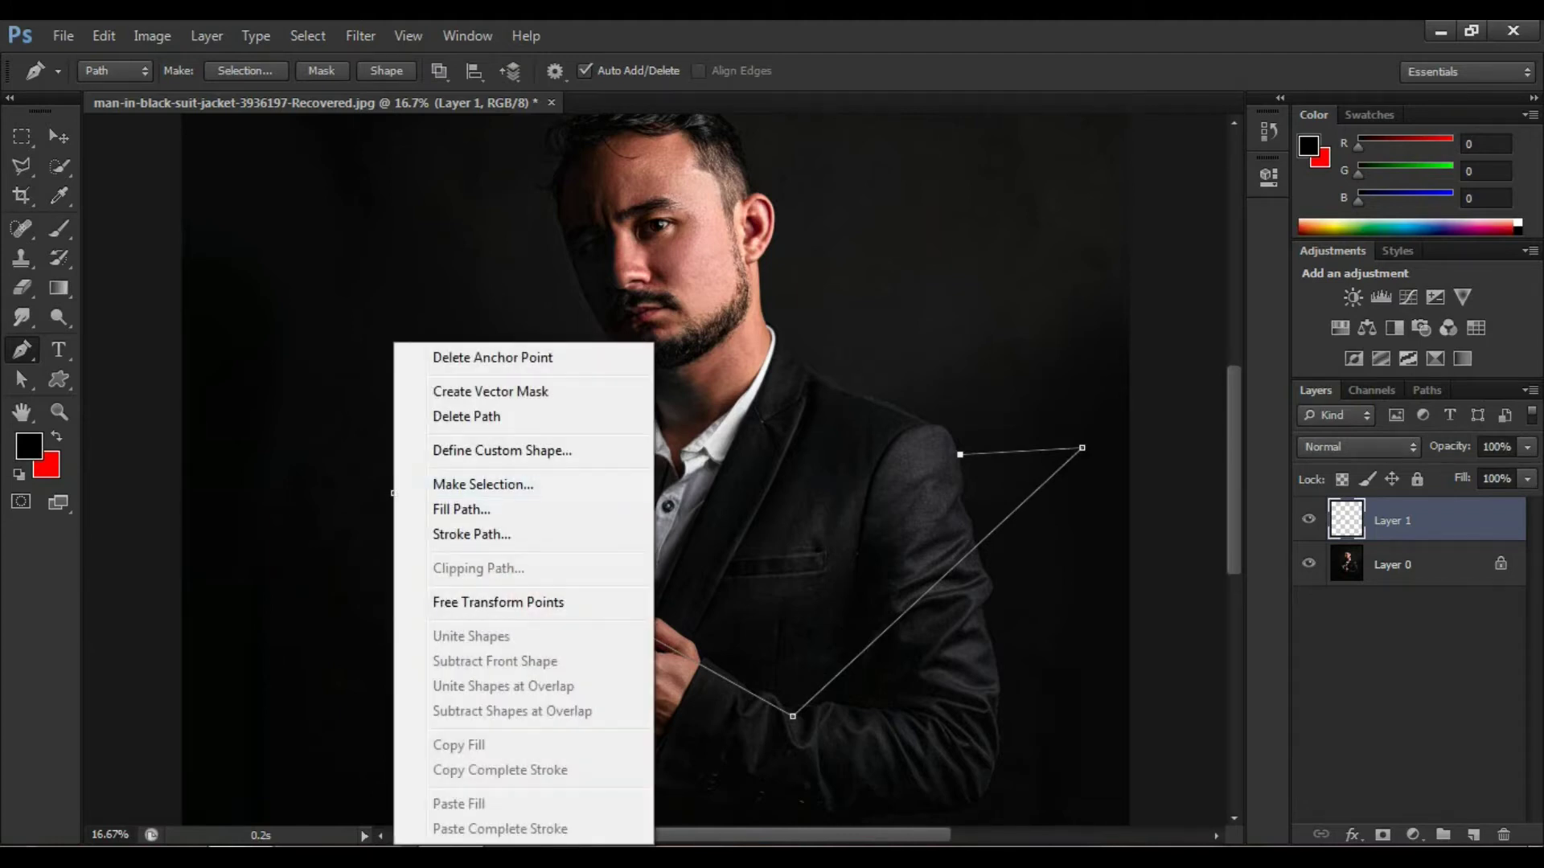
click(450, 417)
key(ctrl+z)
Set the foreground colour to white (ffffff) and stroke the path in white.
click(29, 445)
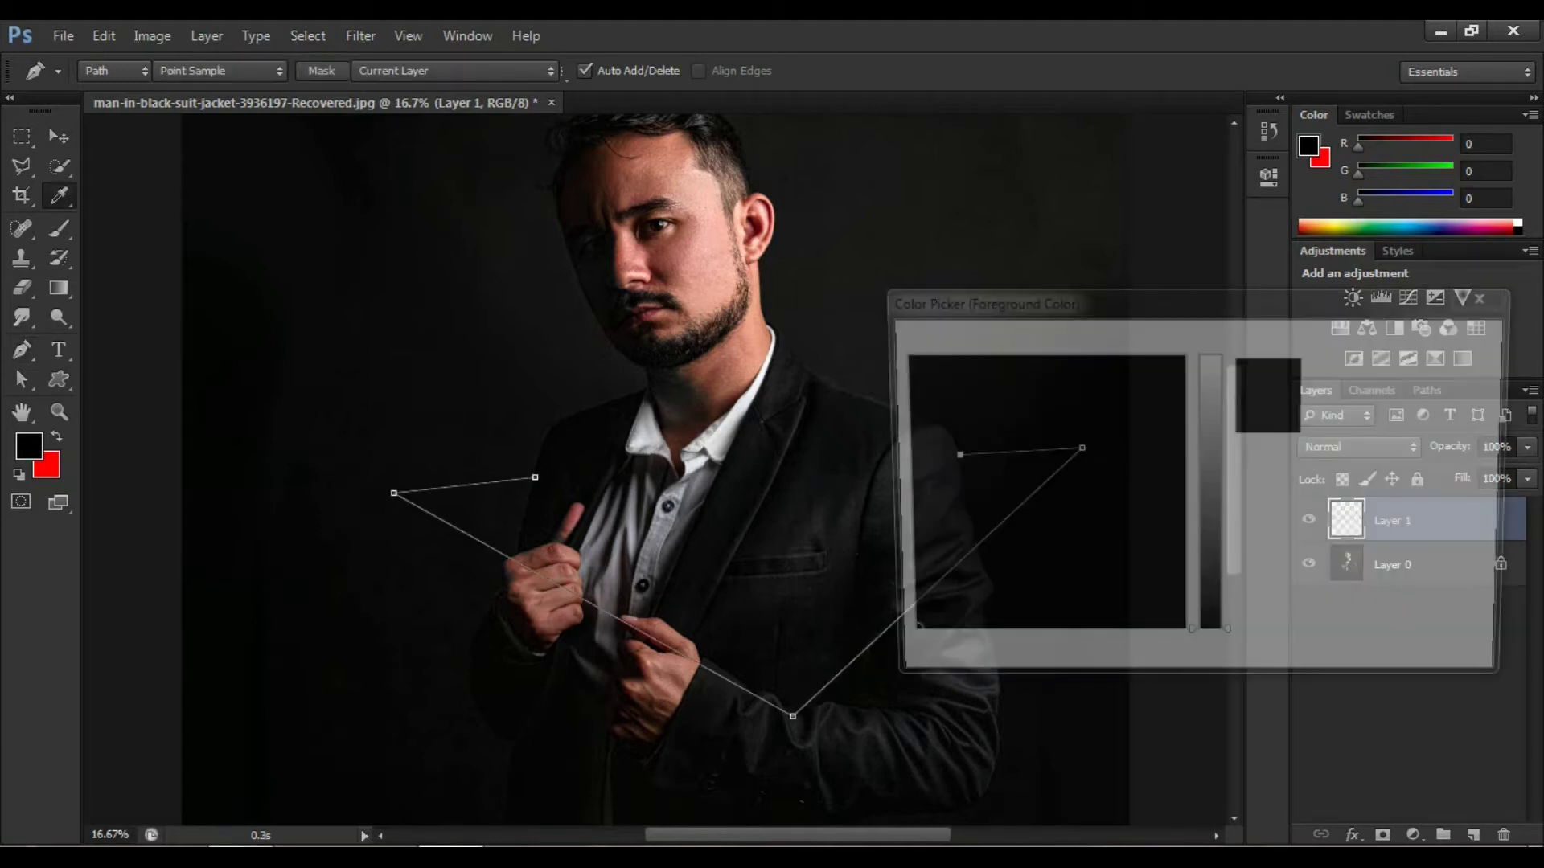
text(ffffff)
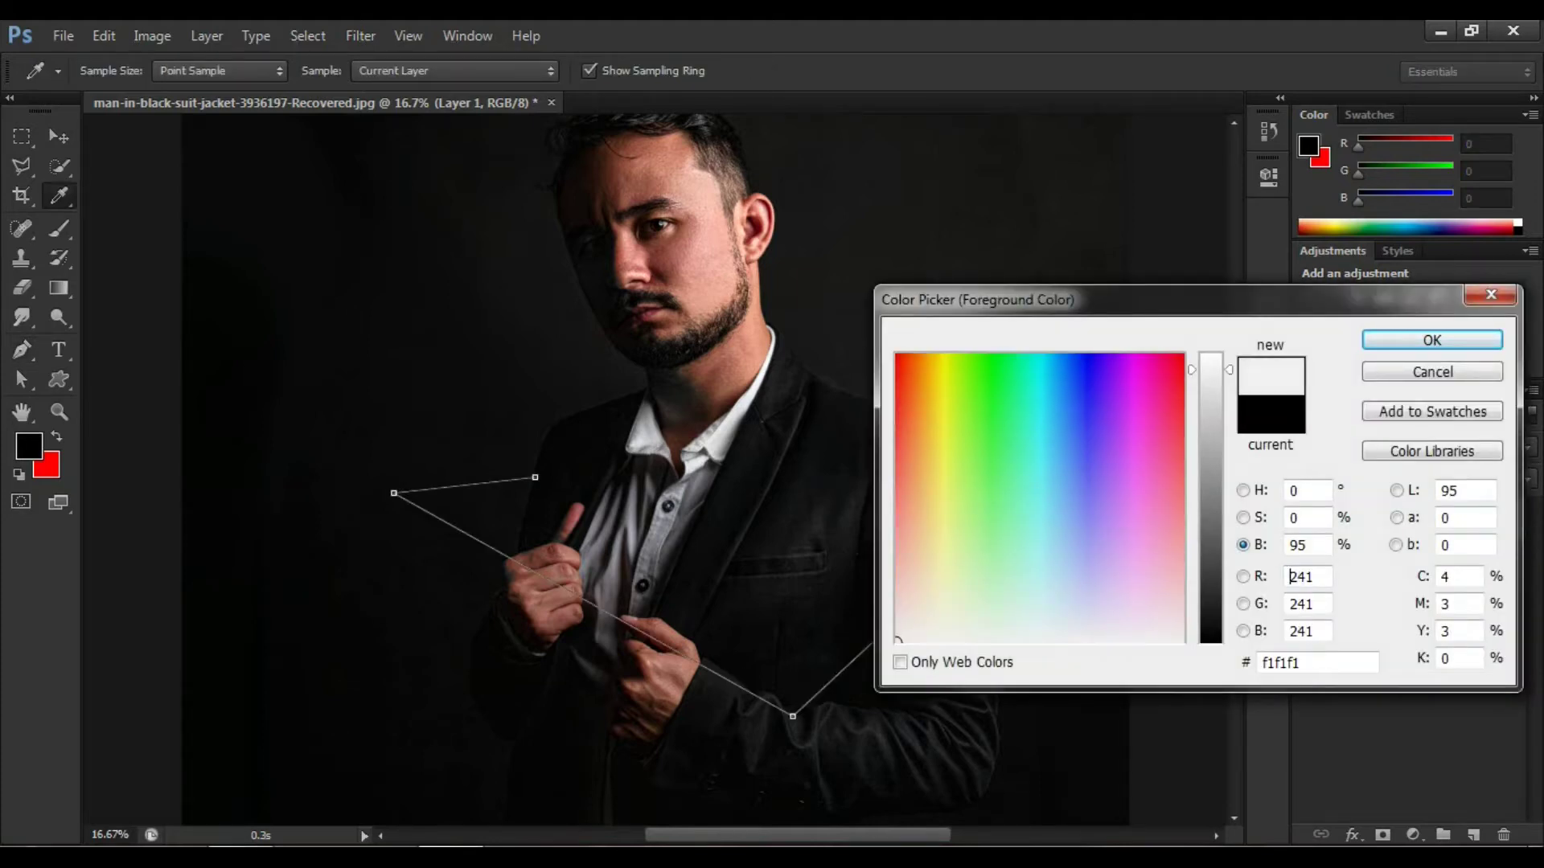
click(1432, 340)
right_click(400, 340)
click(467, 534)
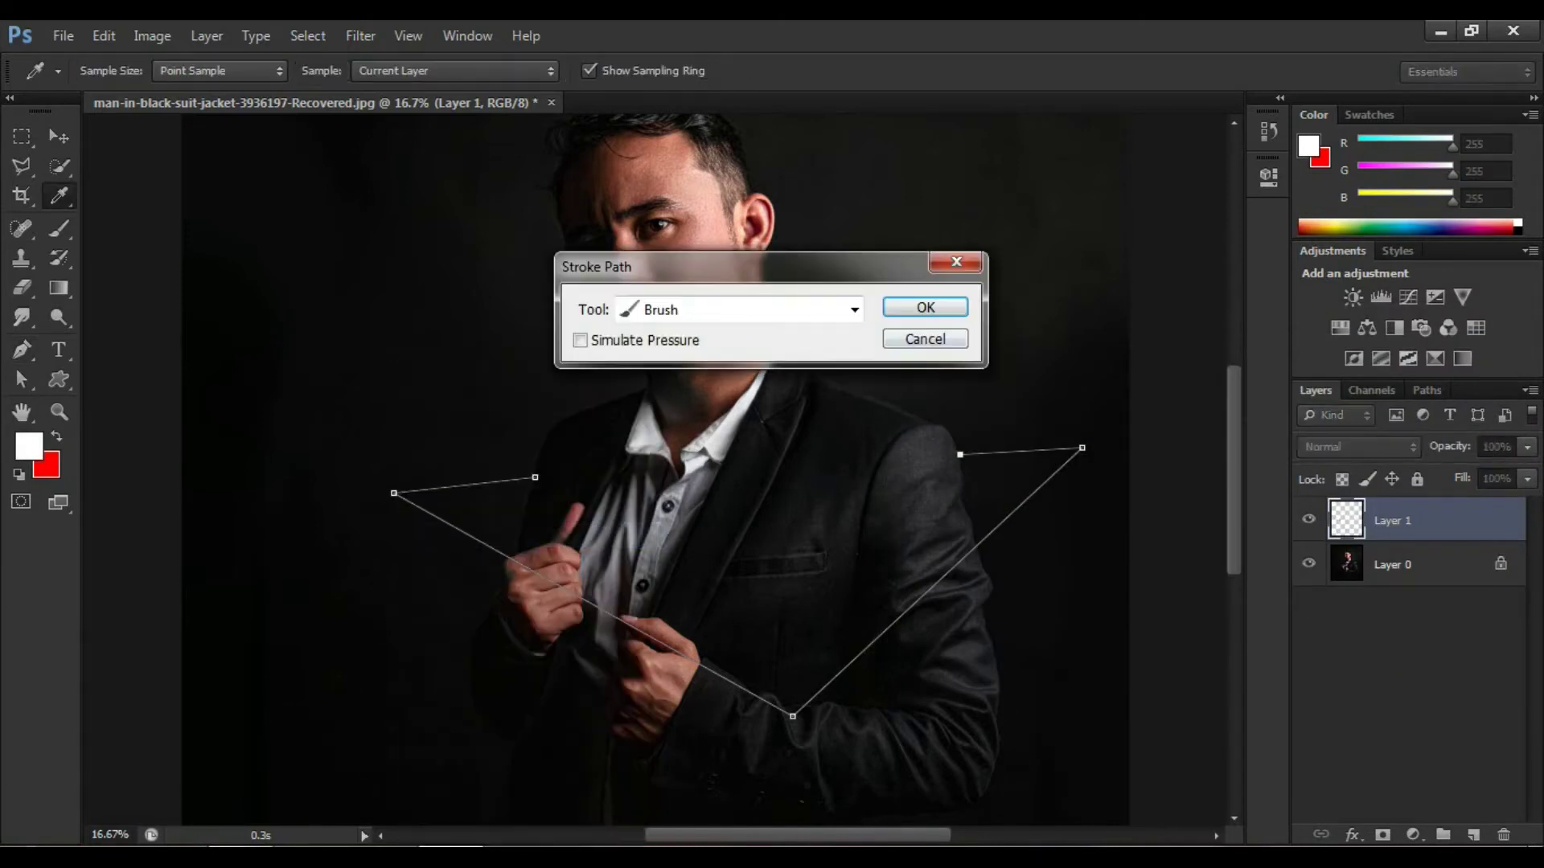
key(Return)
Delete the guide path and fit the whole image on screen.
right_click(402, 342)
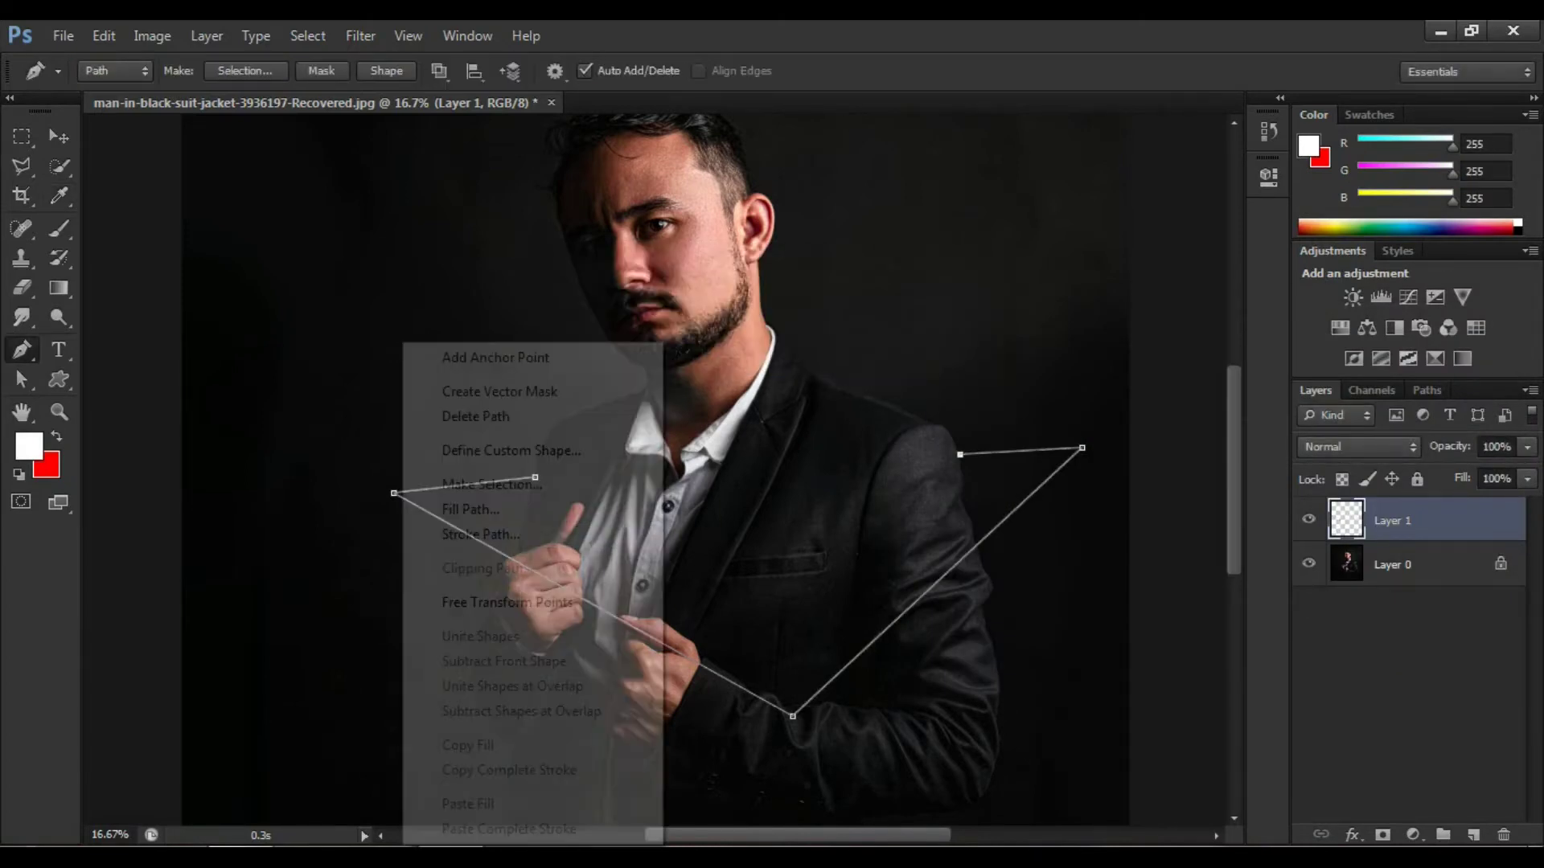
click(475, 416)
key(z)
right_click(860, 438)
click(901, 447)
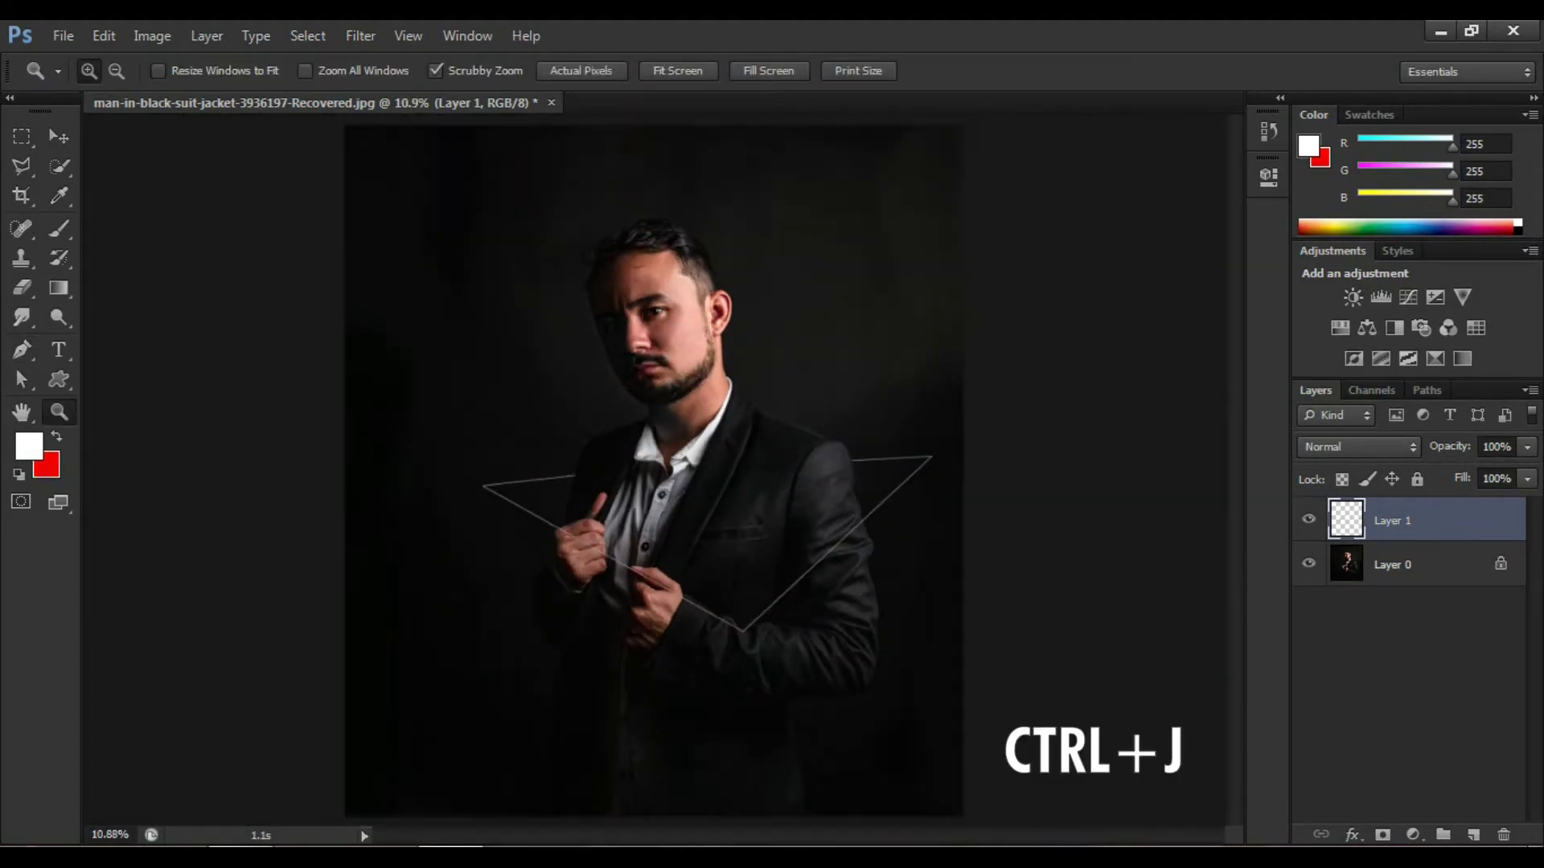
Duplicate the triangle layer, naming the original 'main' and the copy 'inner line'.
key(ctrl+j)
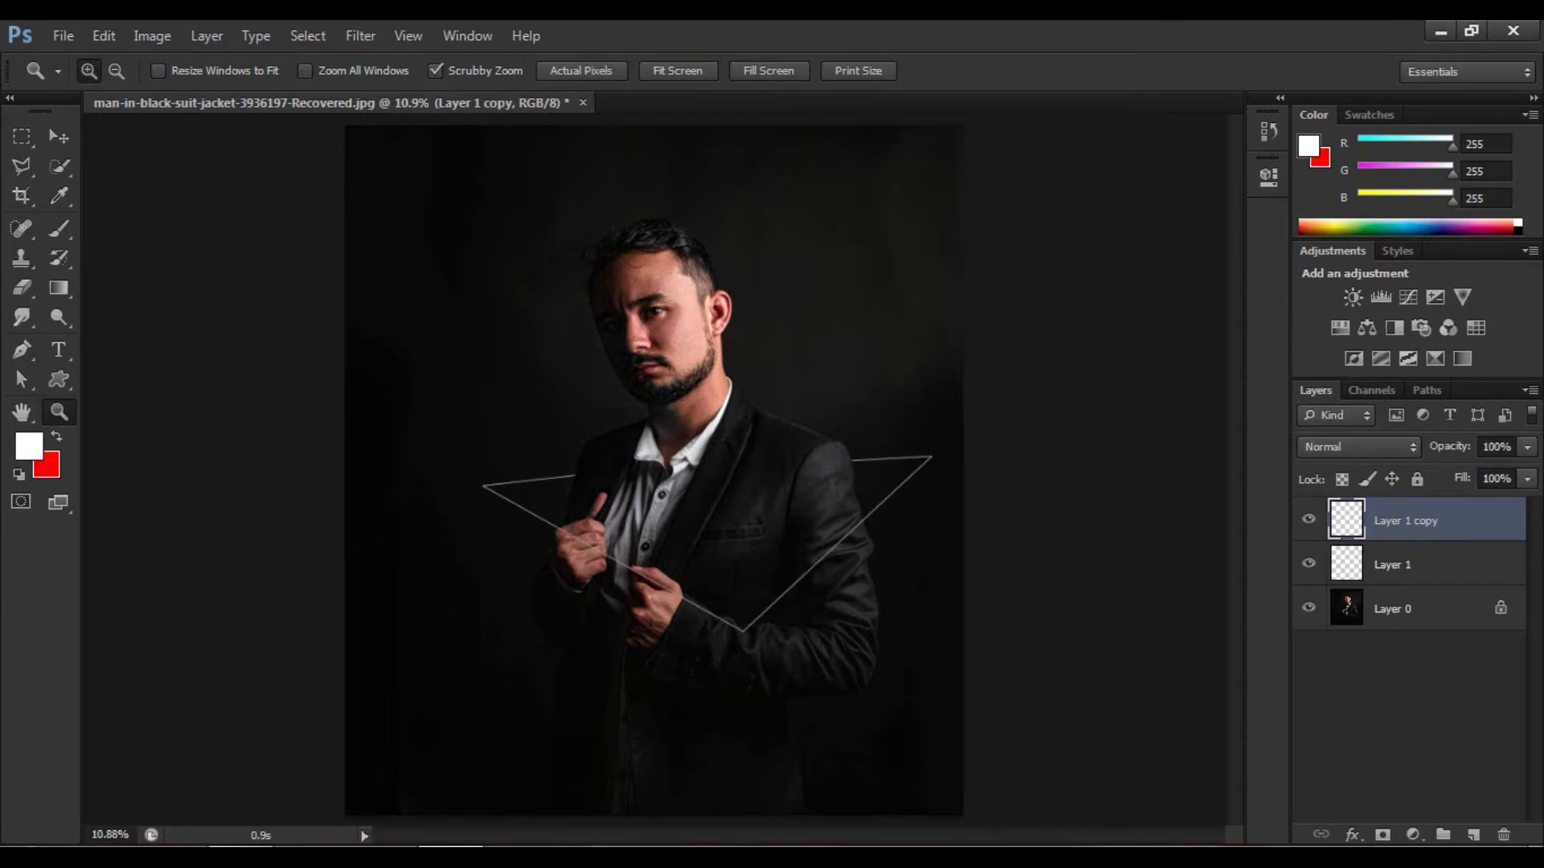
key(alt+bracketleft)
double_click(1392, 564)
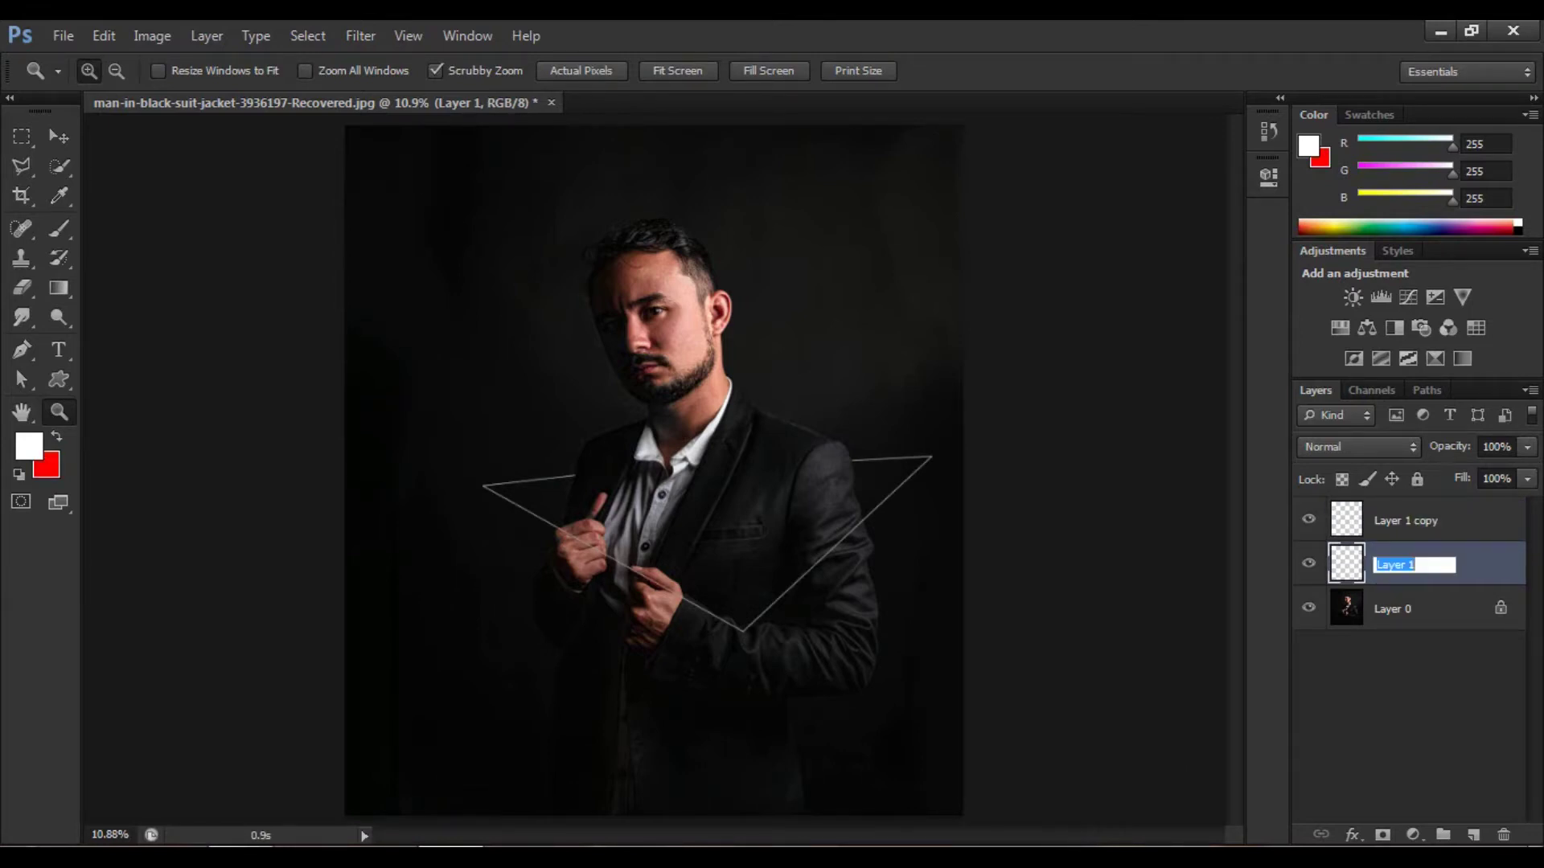
text(main)
key(Return)
double_click(1405, 520)
key(BackSpace)
text(inner line)
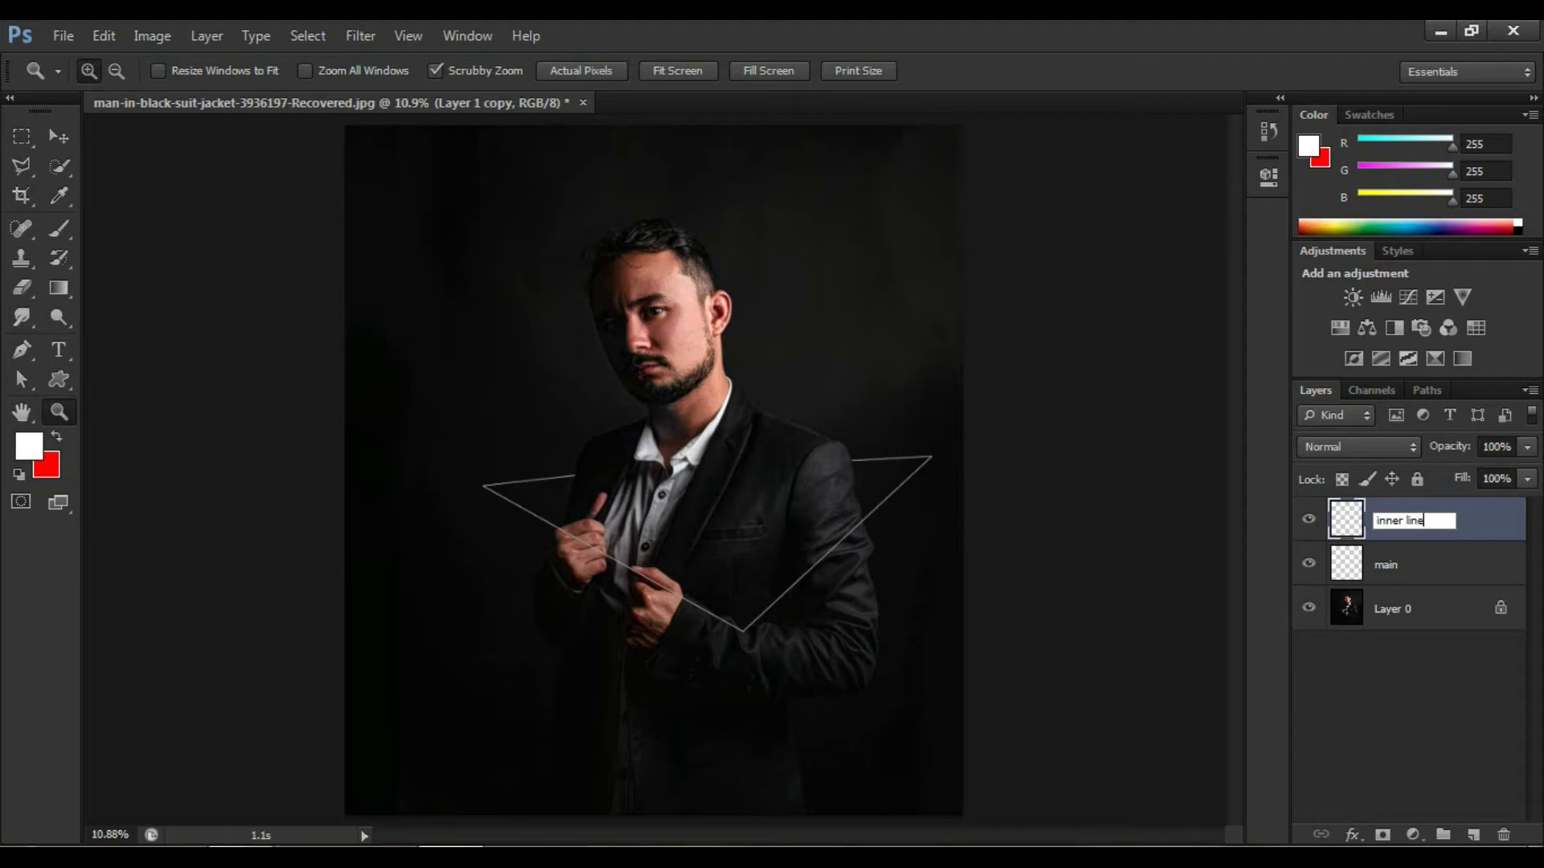
key(Return)
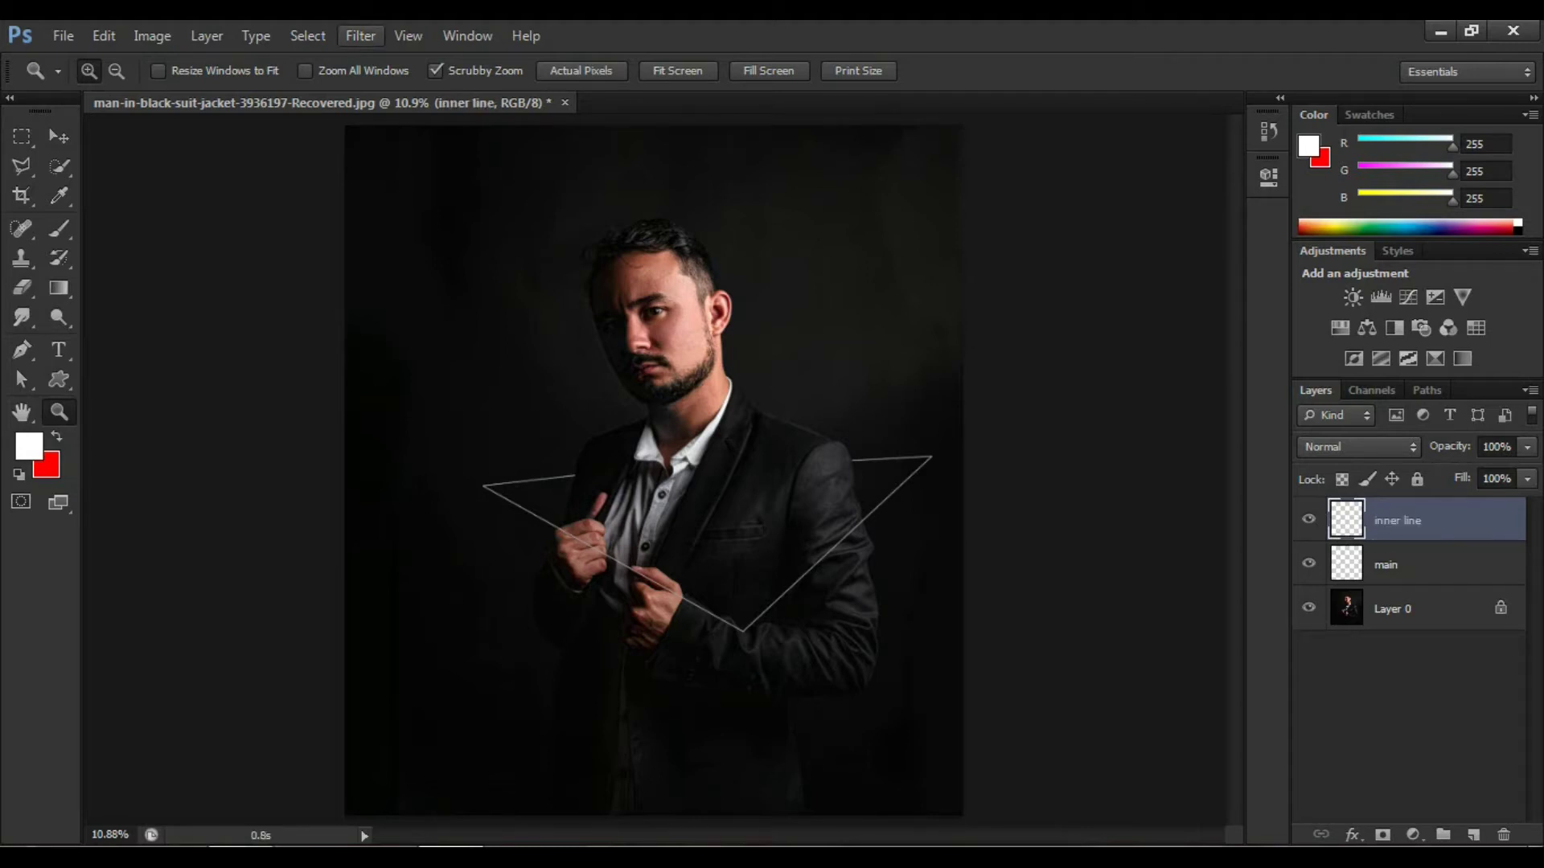
Apply a 4-pixel Gaussian Blur to the inner line layer.
click(360, 35)
mouse_move(482, 264)
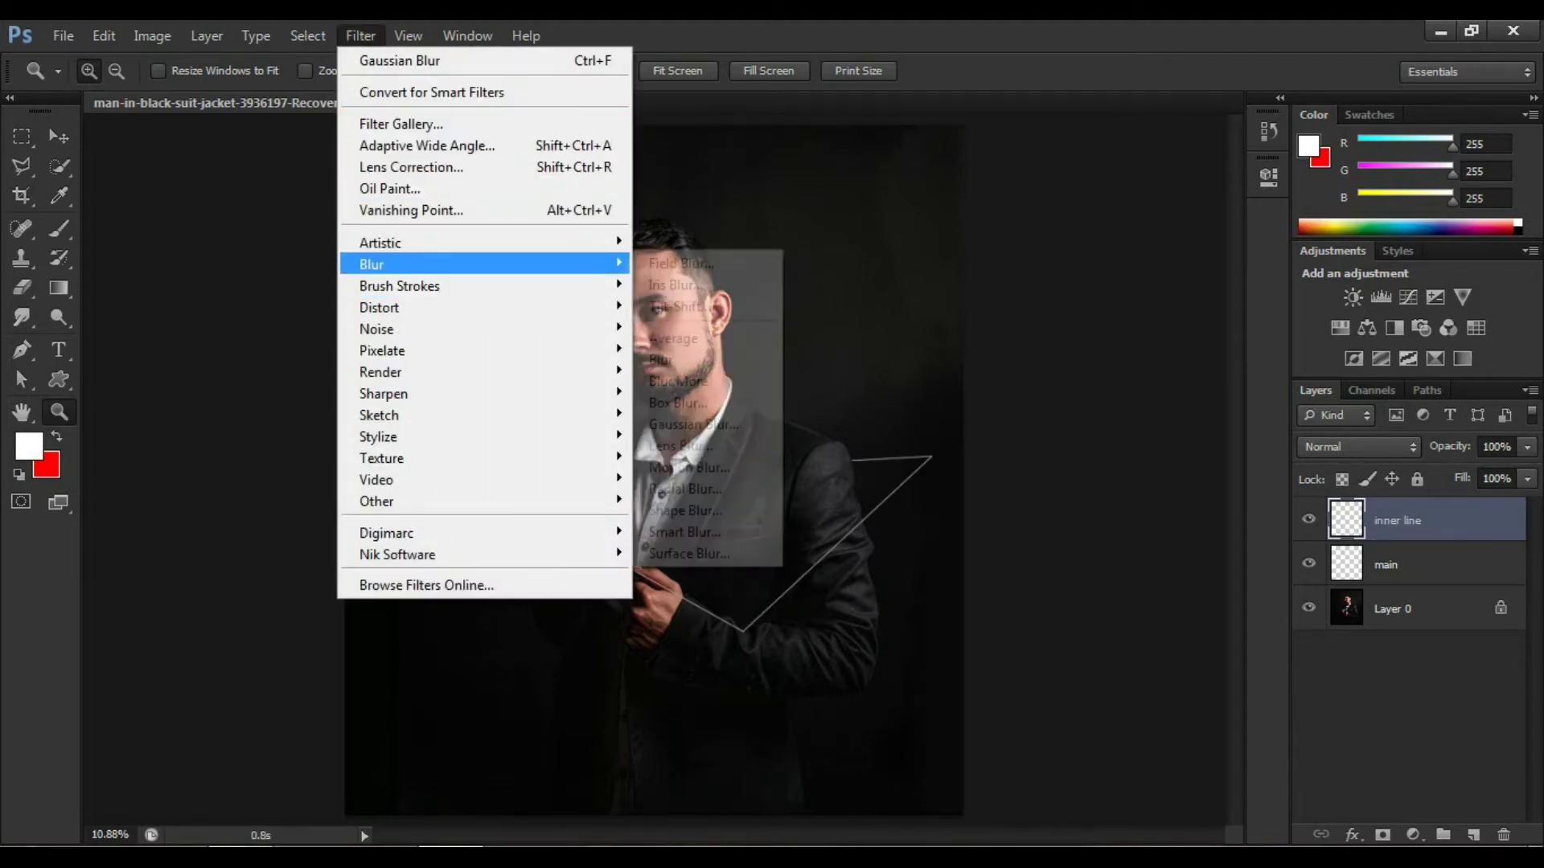
click(693, 423)
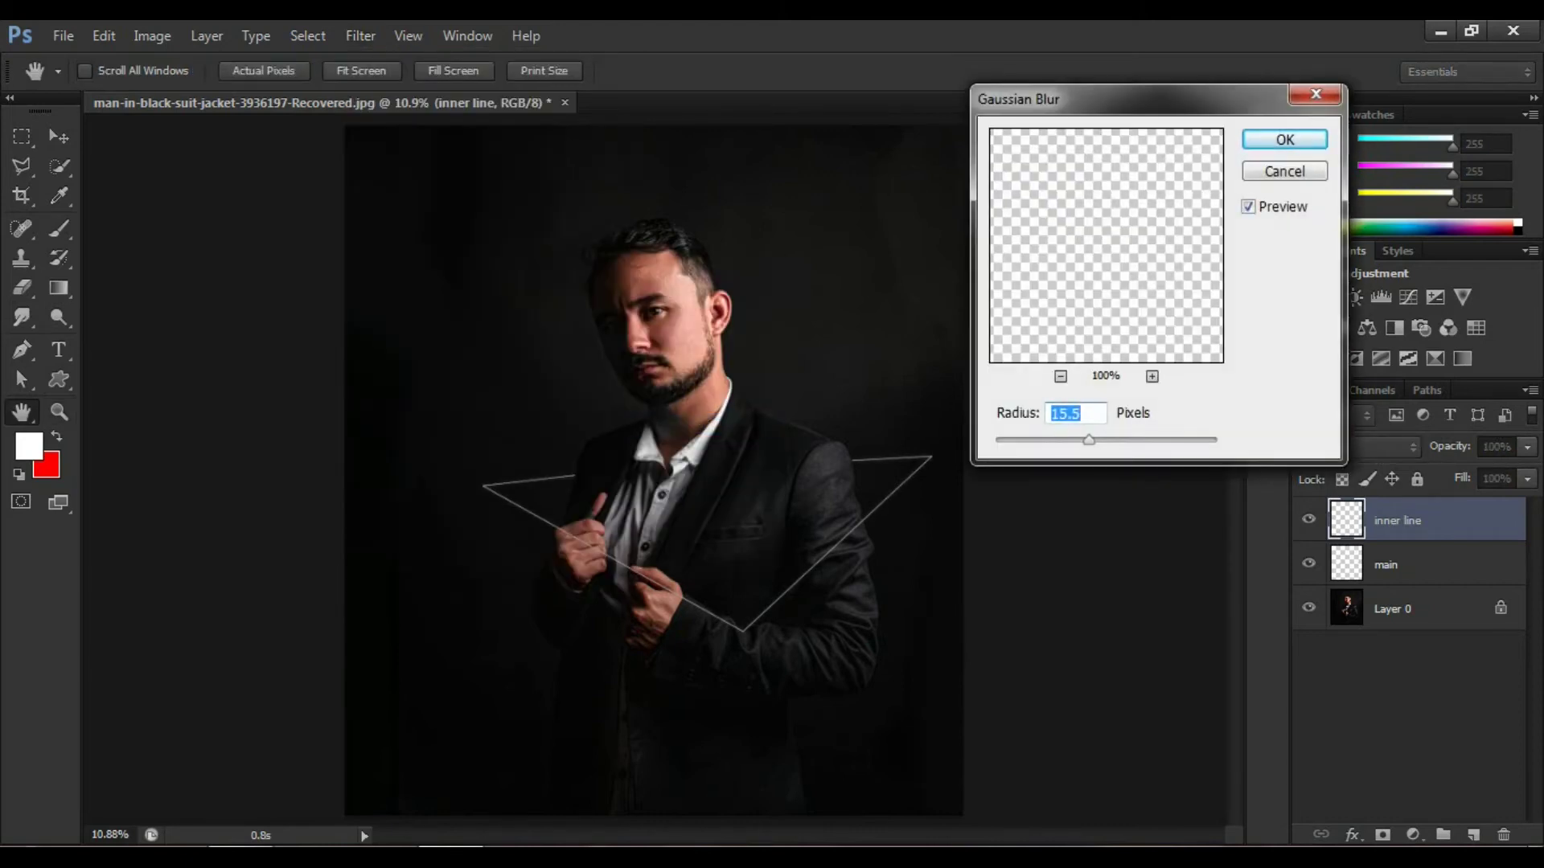
text(4)
key(Return)
key(z)
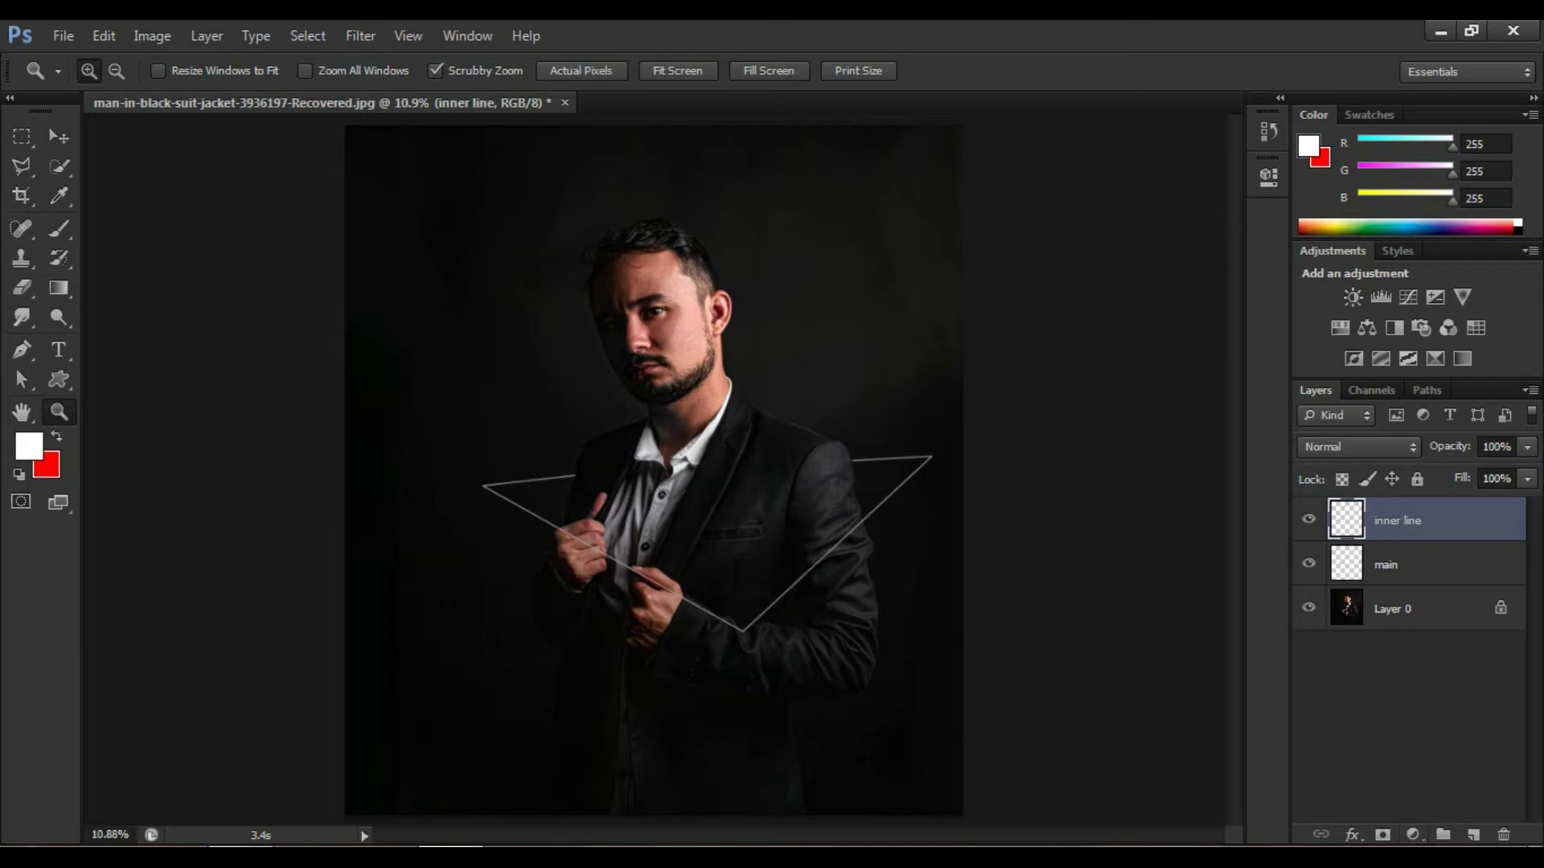
Add a pure red Outer Glow with the Cone contour to the main layer.
click(1386, 564)
click(1351, 834)
click(1360, 791)
click(1081, 349)
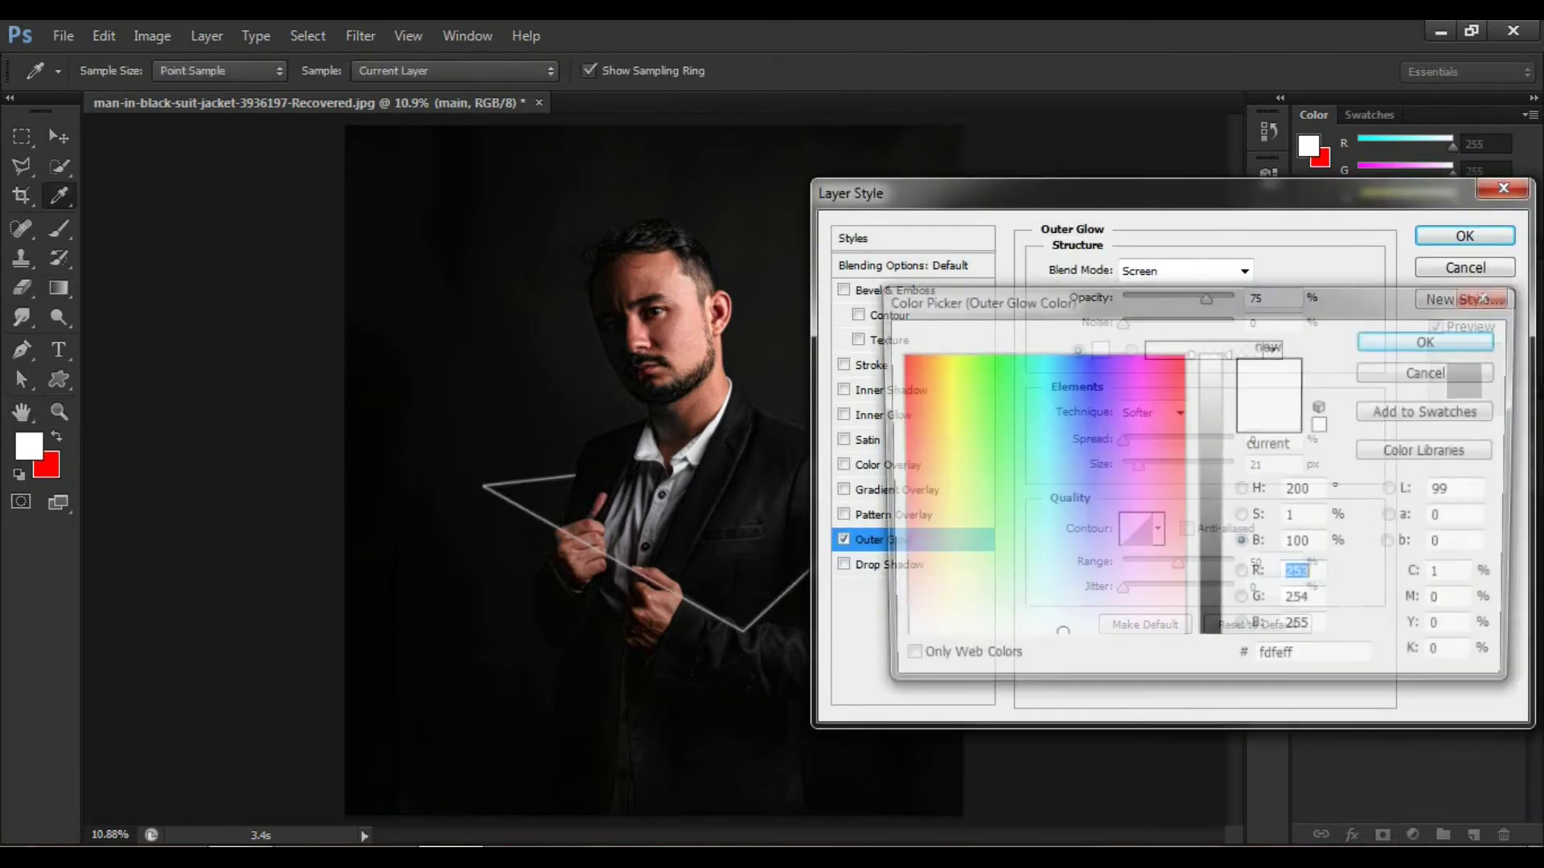
click(46, 465)
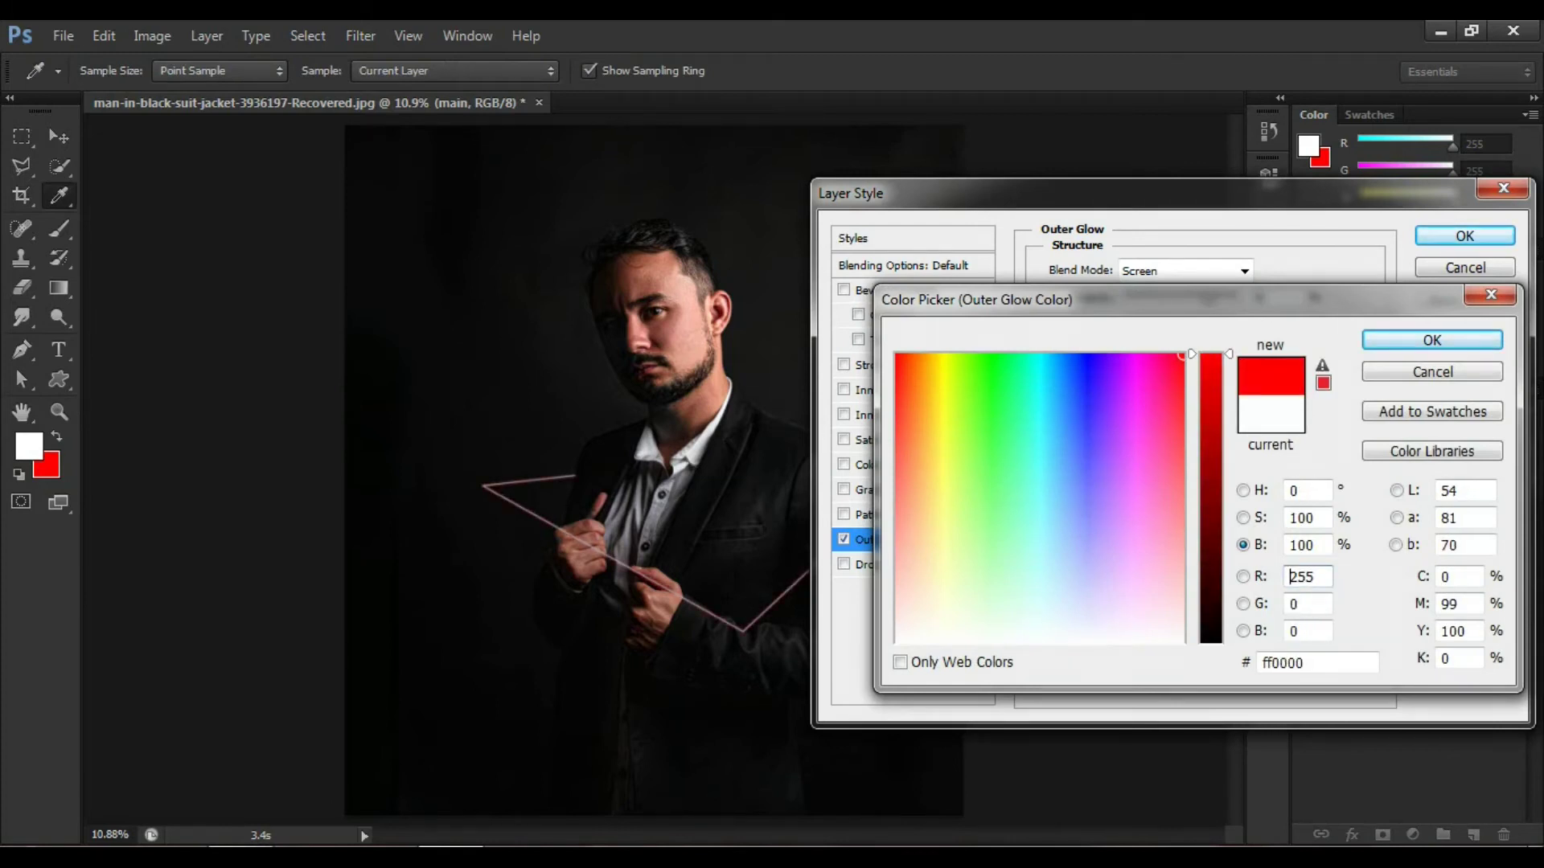
click(1432, 340)
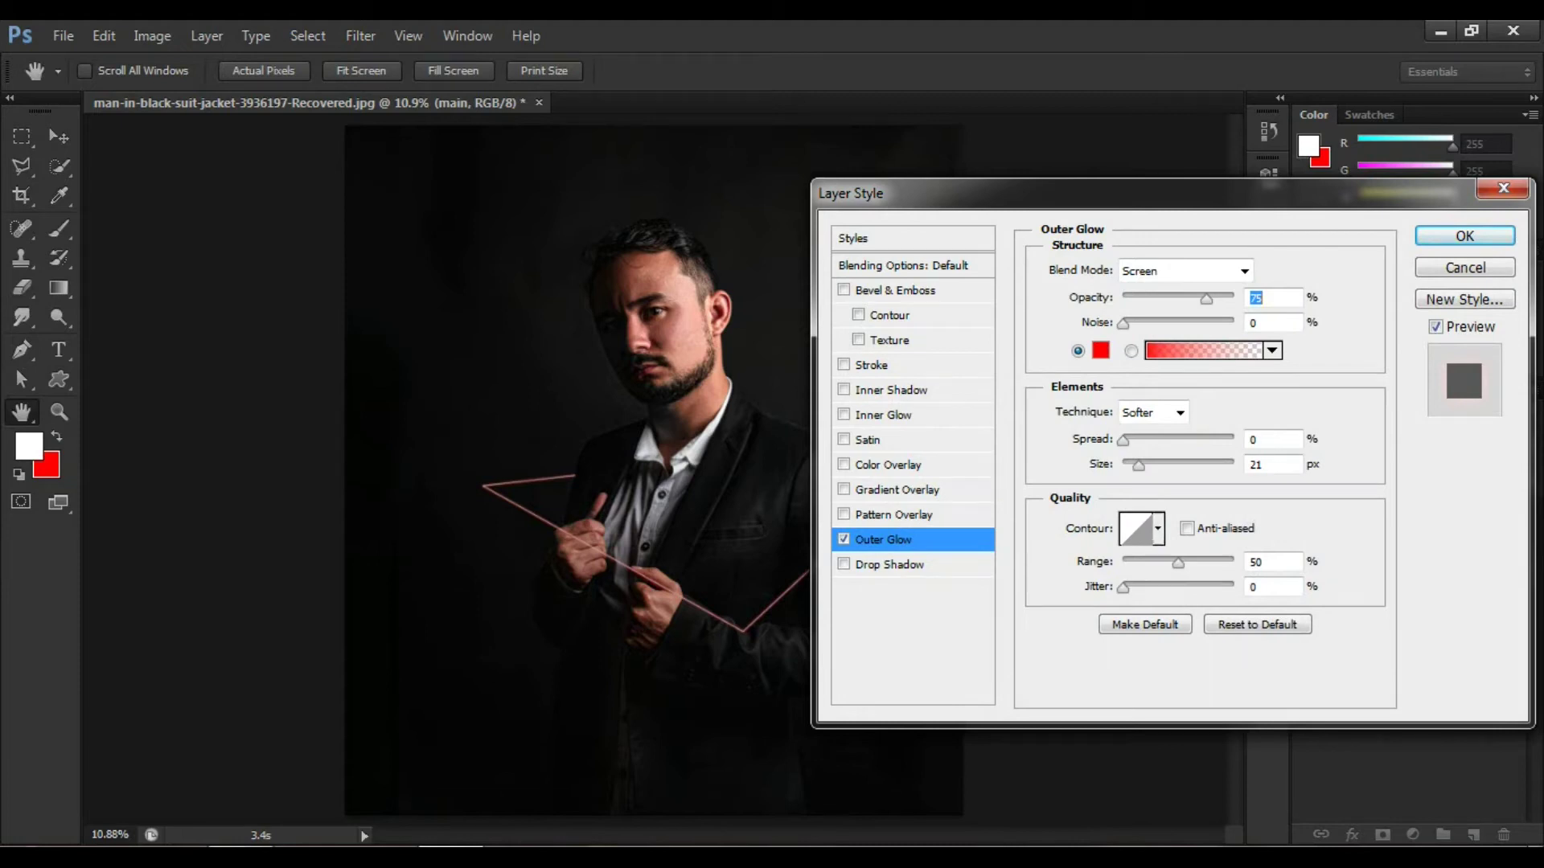
click(1157, 528)
click(1066, 579)
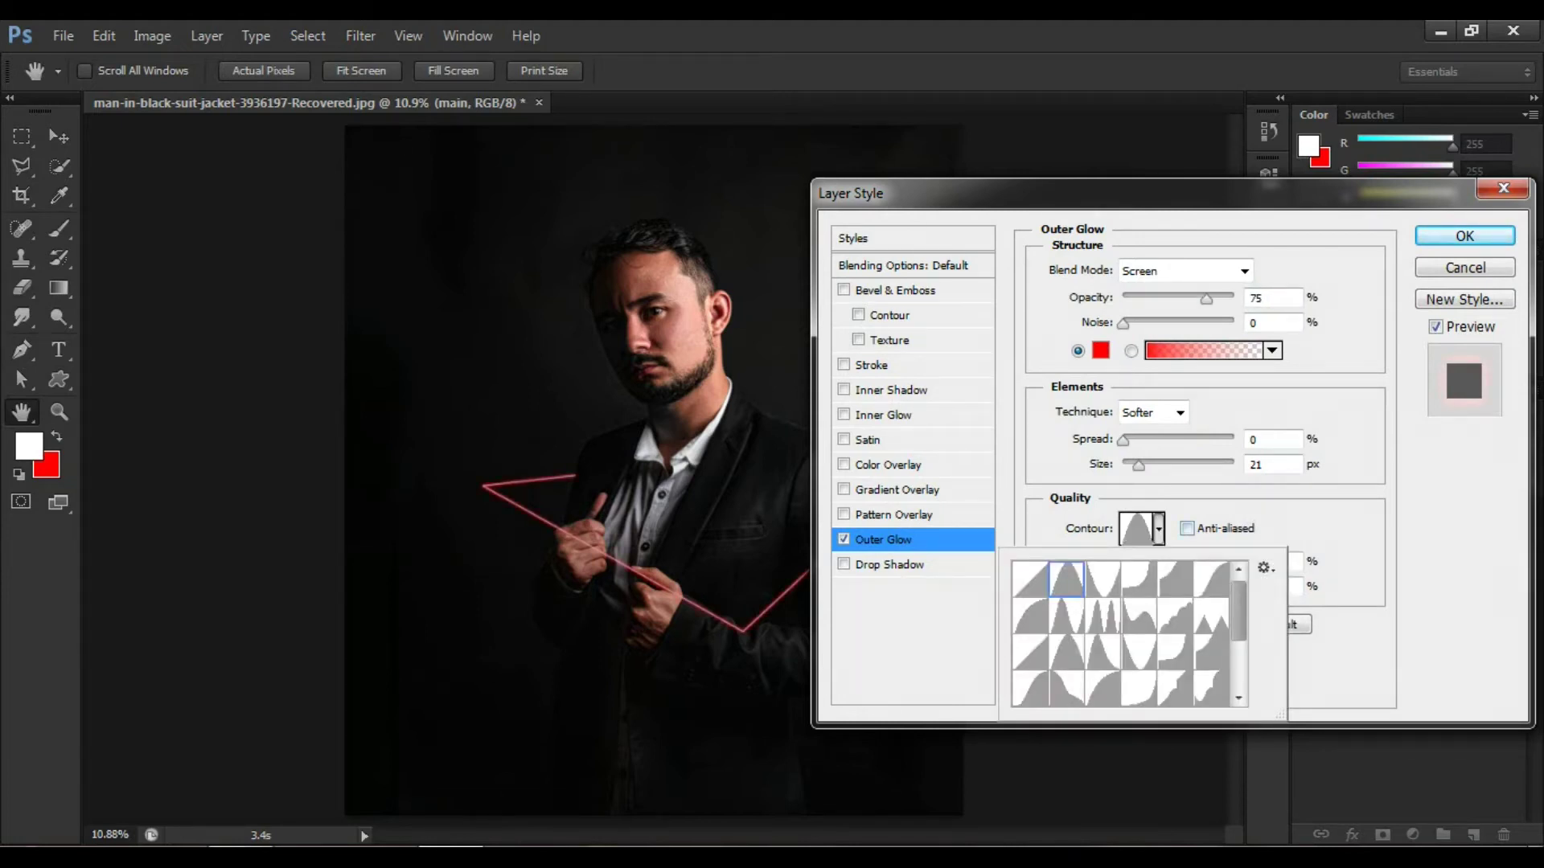
key(Return)
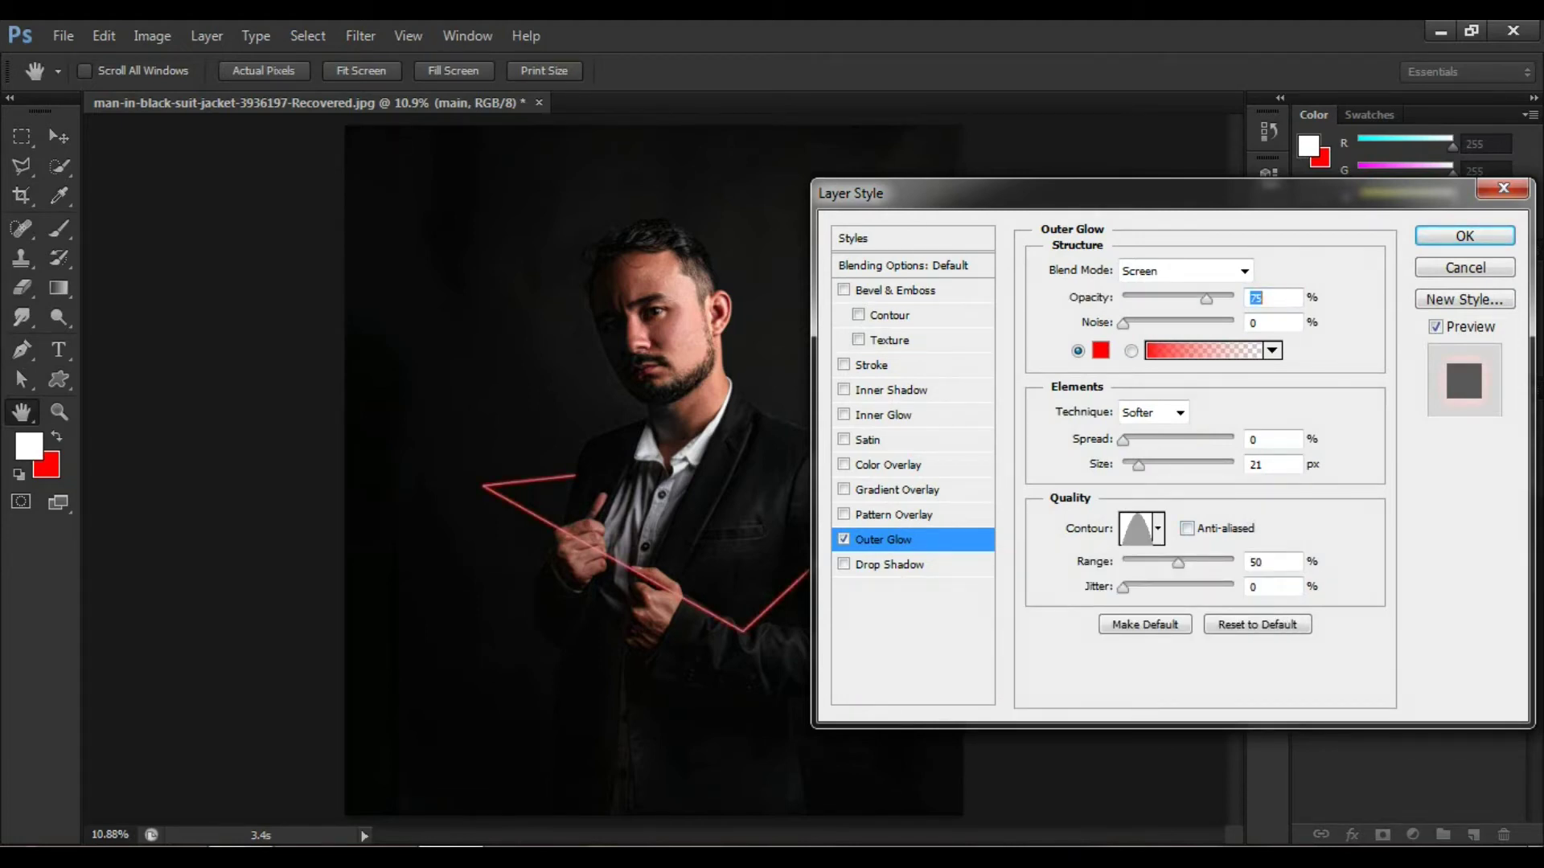
Set the glow Size to 50 px, Range 35% and Opacity 90%, and apply it.
drag(1139, 465, 1150, 465)
text(50)
drag(1178, 563, 1158, 563)
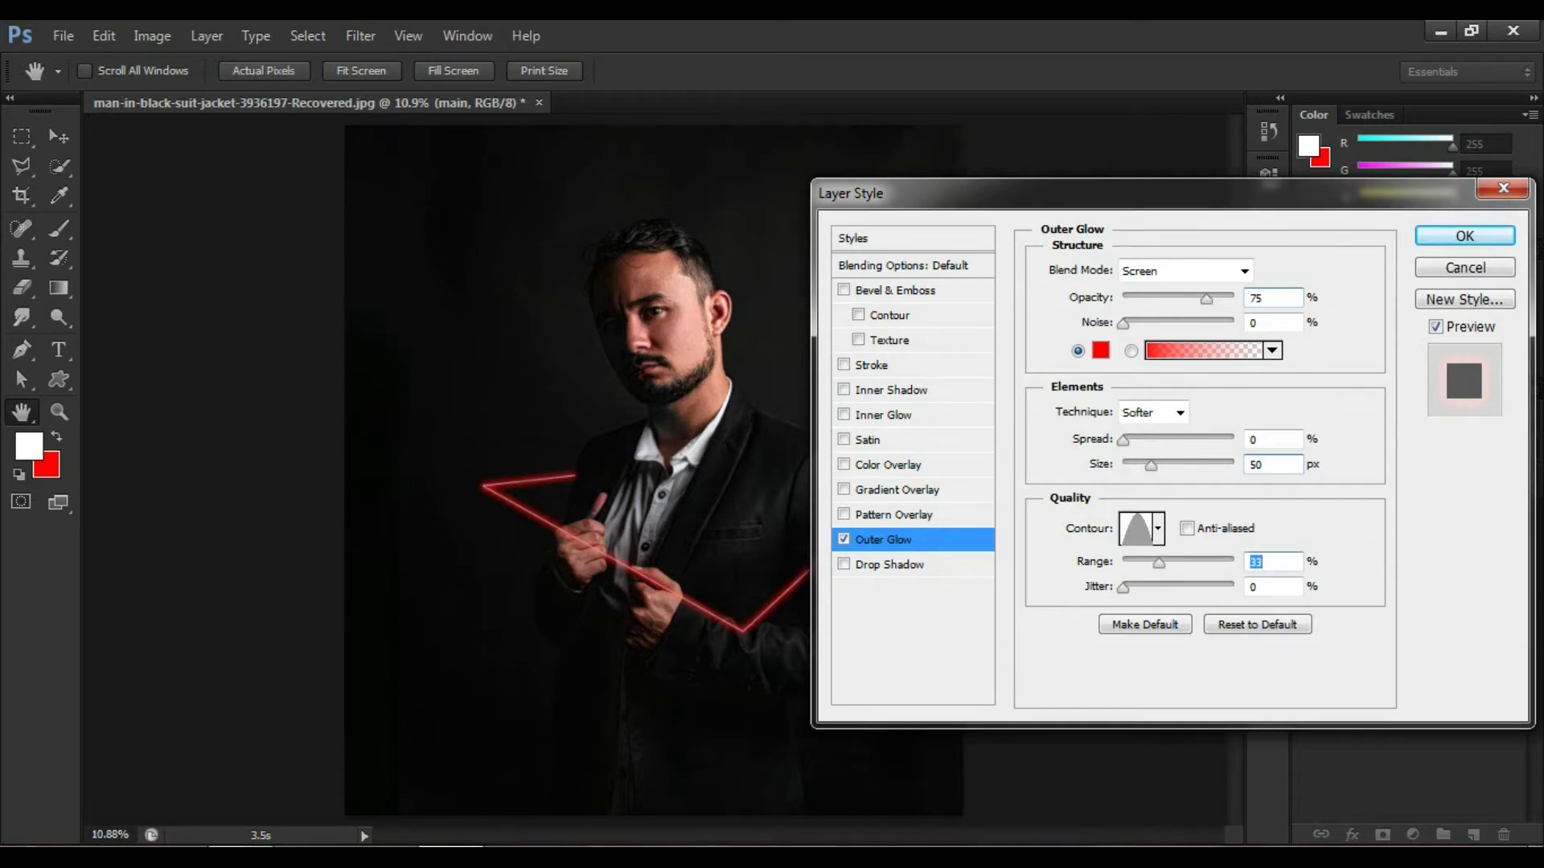
text(35)
key(Tab)
key(Tab)
text(90)
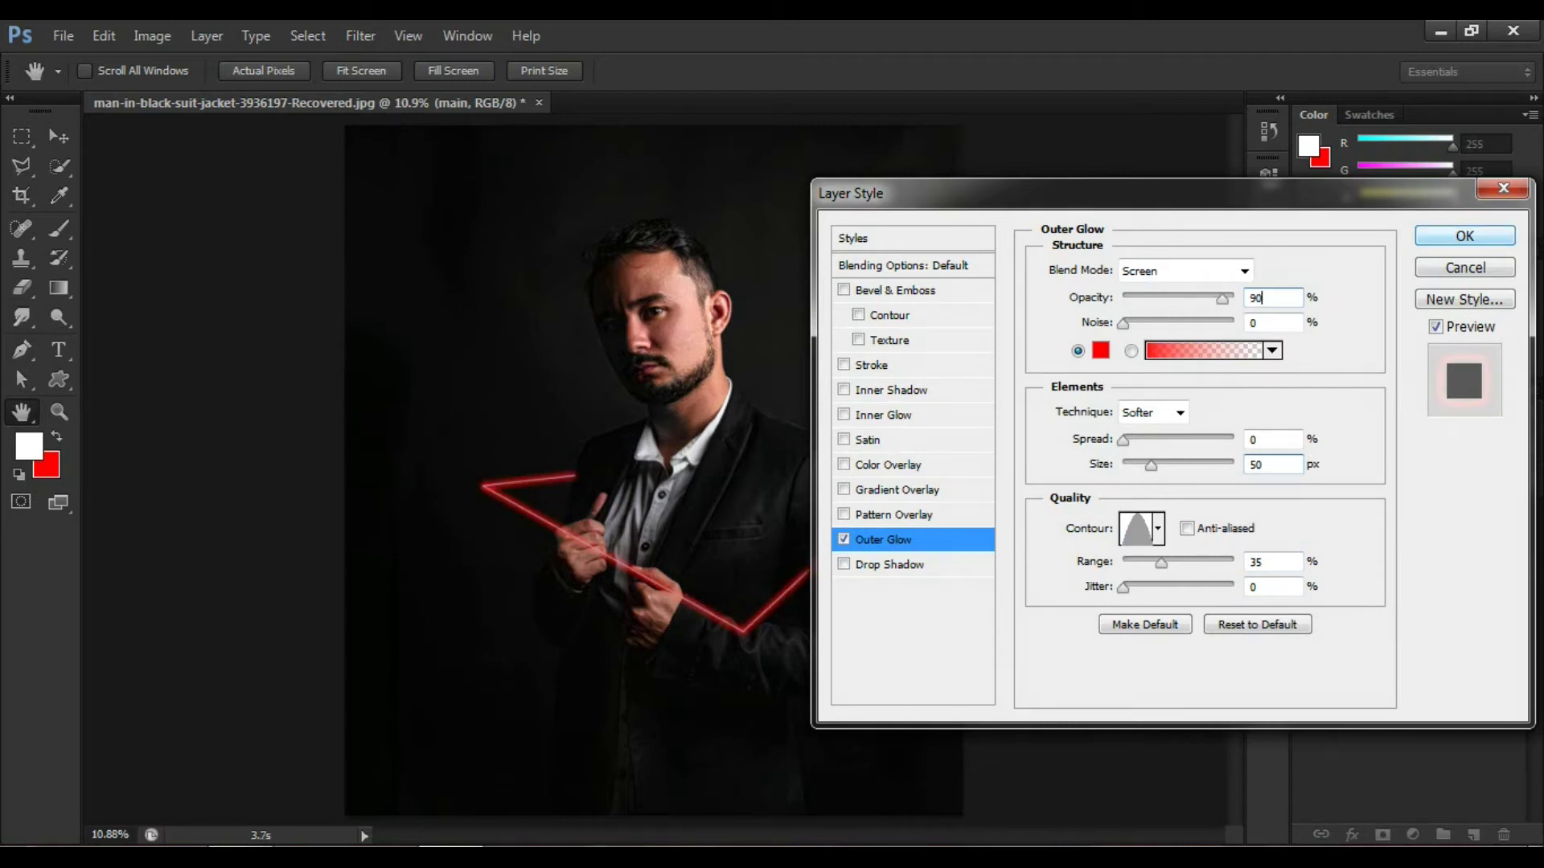
key(Return)
key(z)
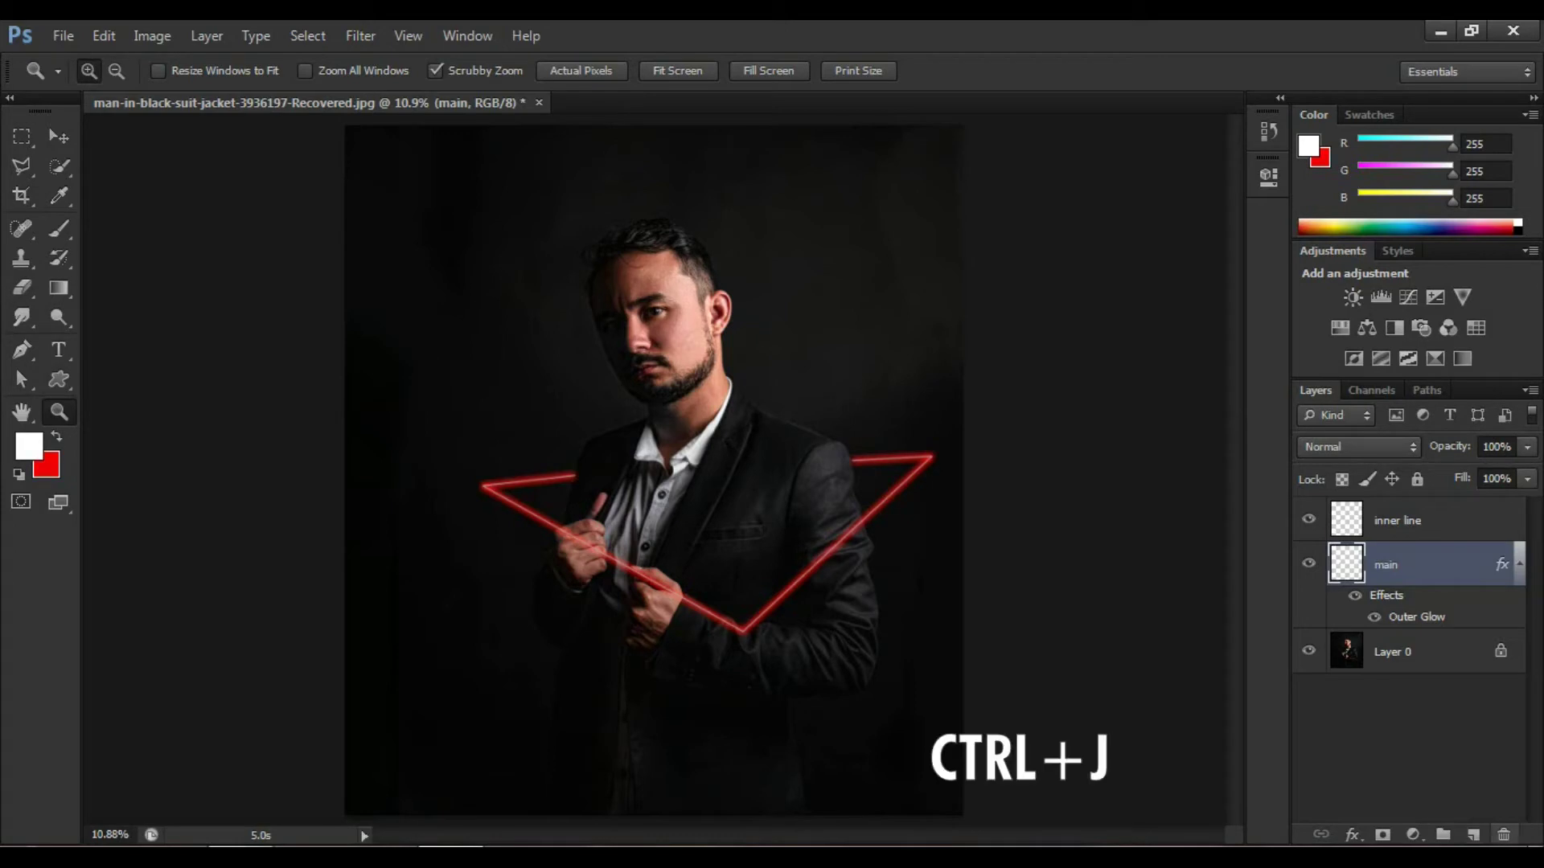
Duplicate the glowing main layer and rename the copy 'outer line'.
key(ctrl+j)
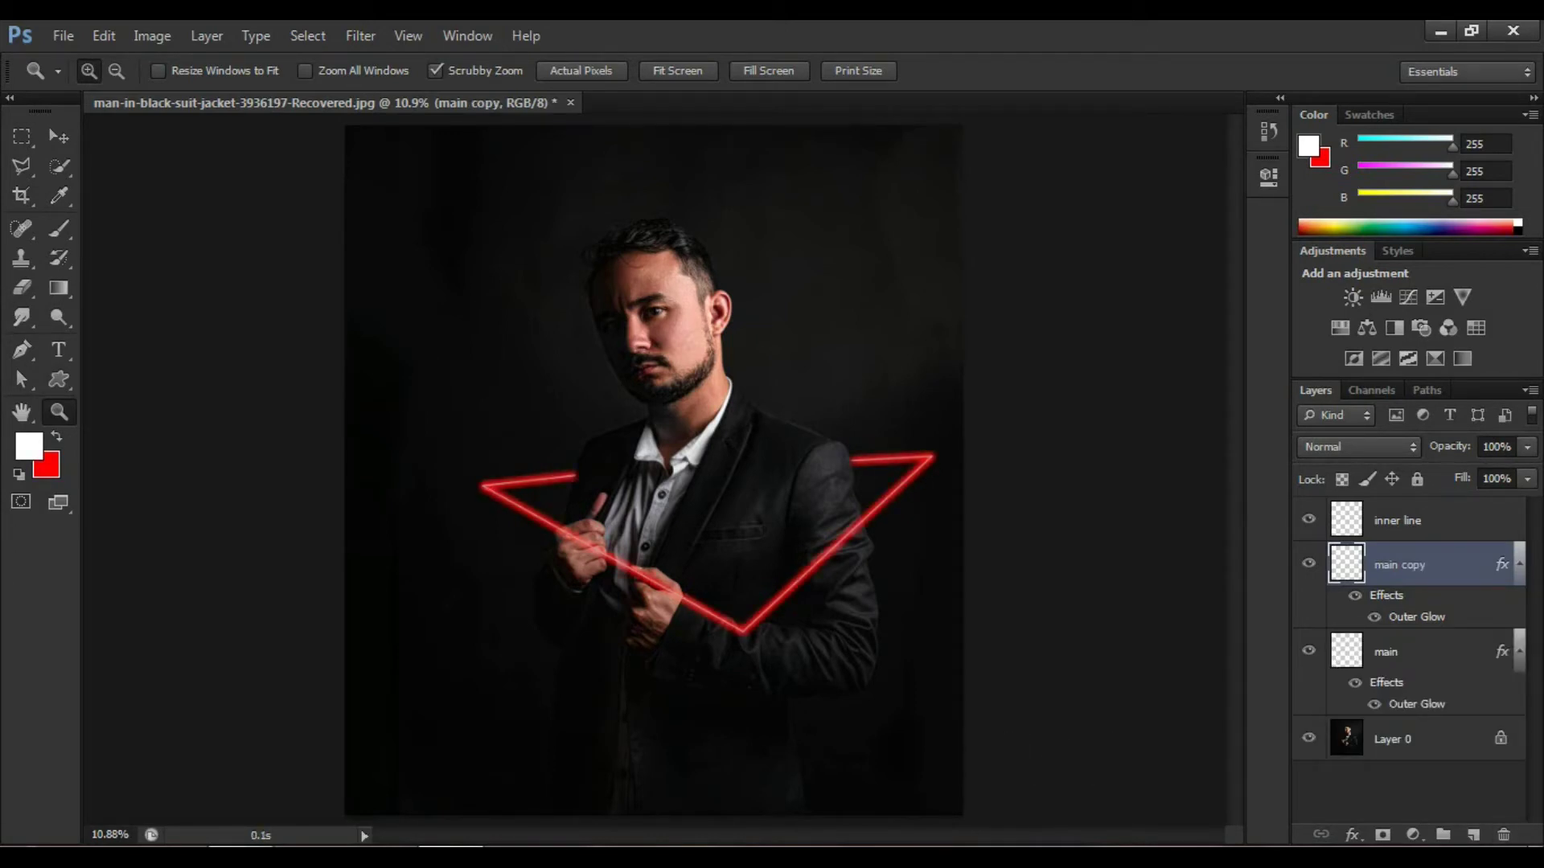
double_click(1399, 565)
text(outer )
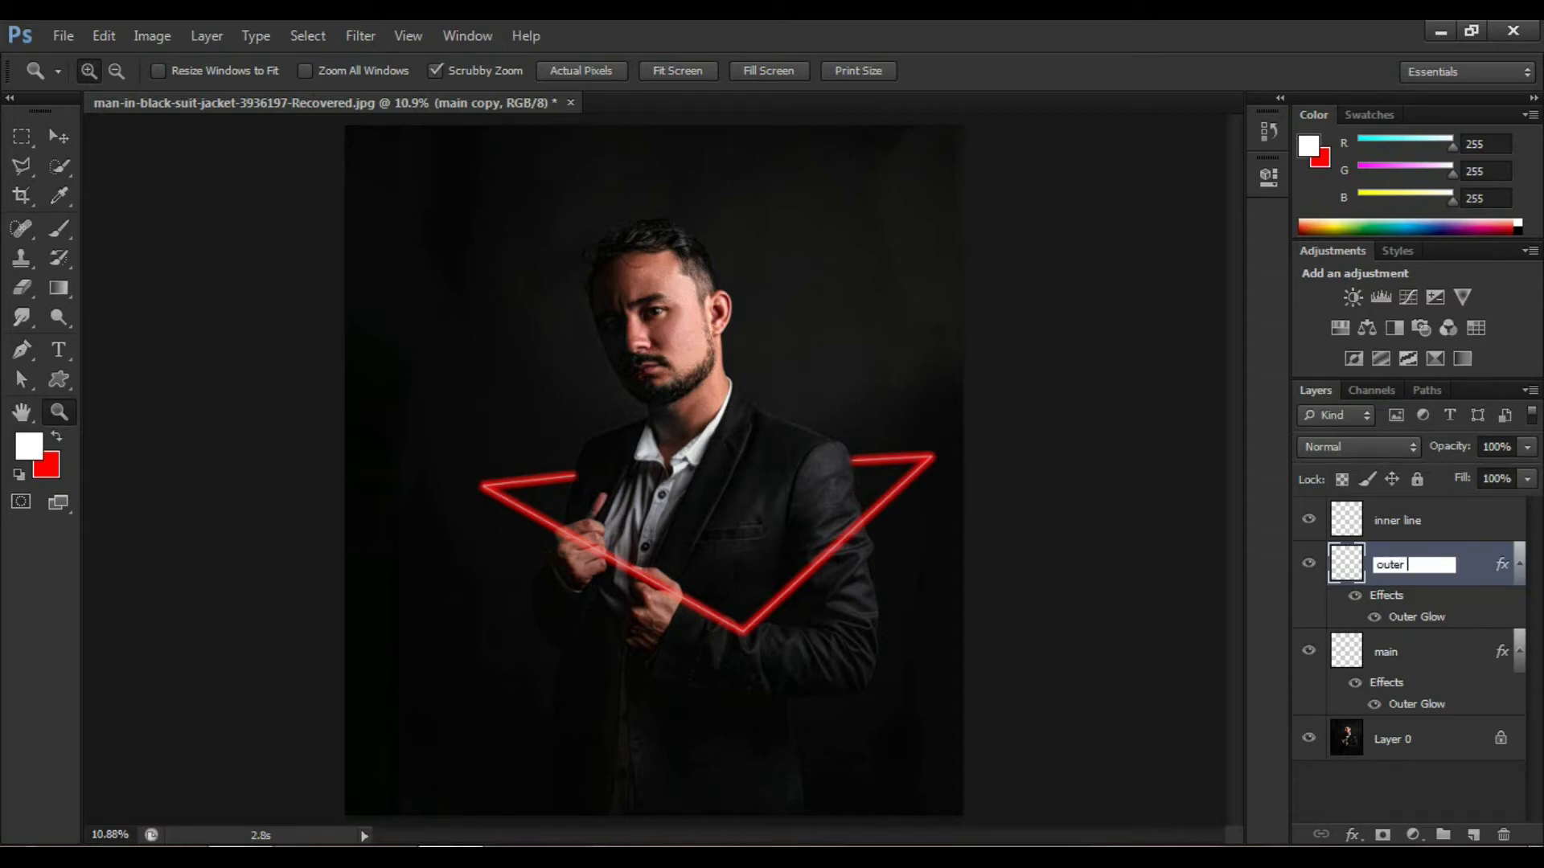
text(line)
key(Return)
key(alt+t)
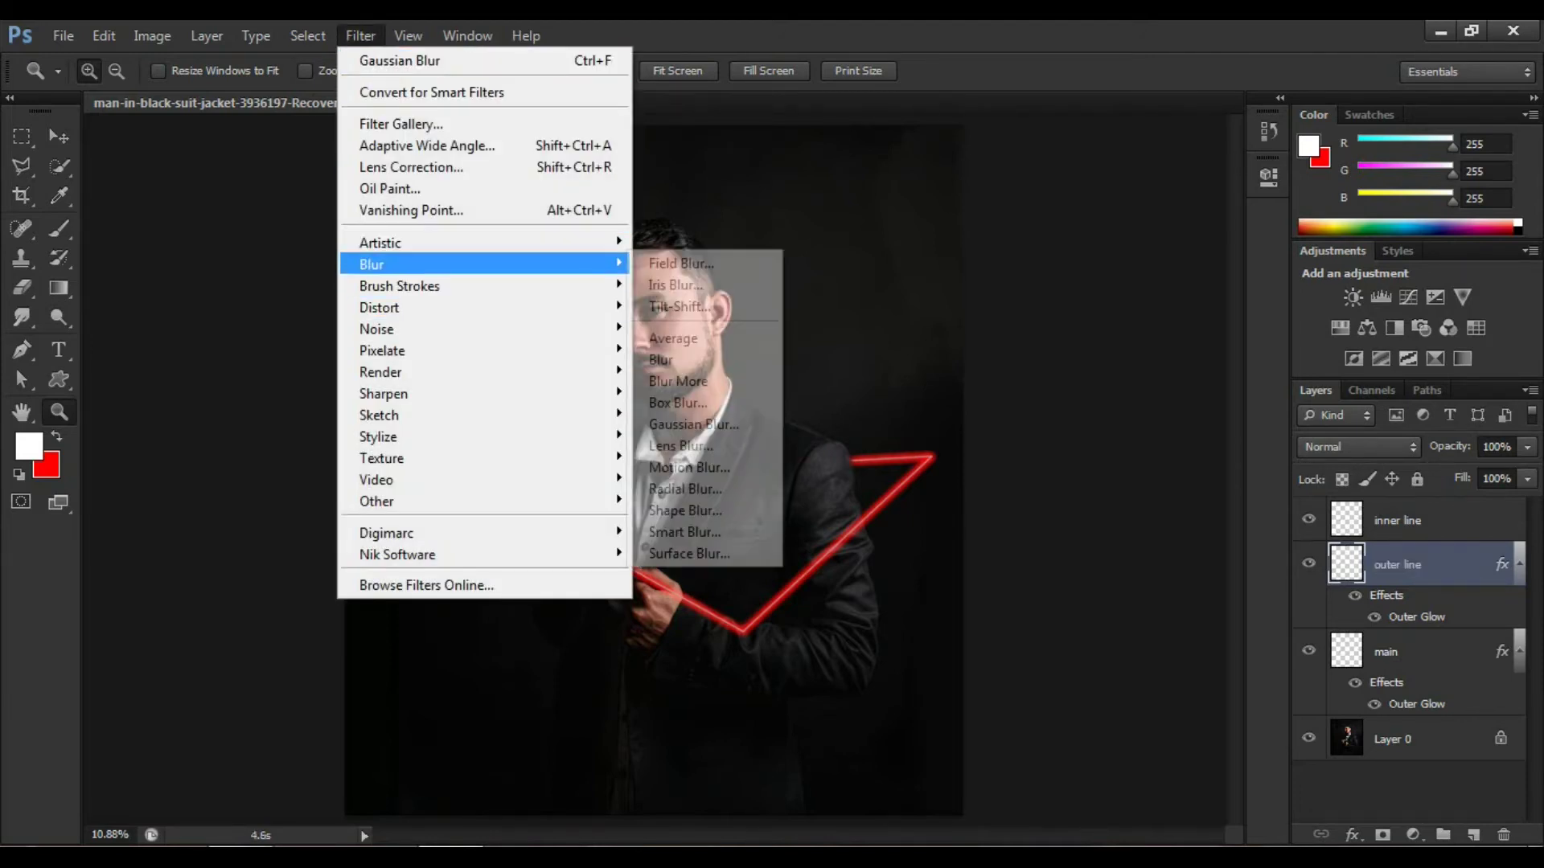
Apply a Gaussian Blur with a 15-pixel radius to the outer line layer.
click(693, 424)
text(8.8)
key(Up)
key(Up)
key(Up)
key(Up)
key(Up)
key(Up)
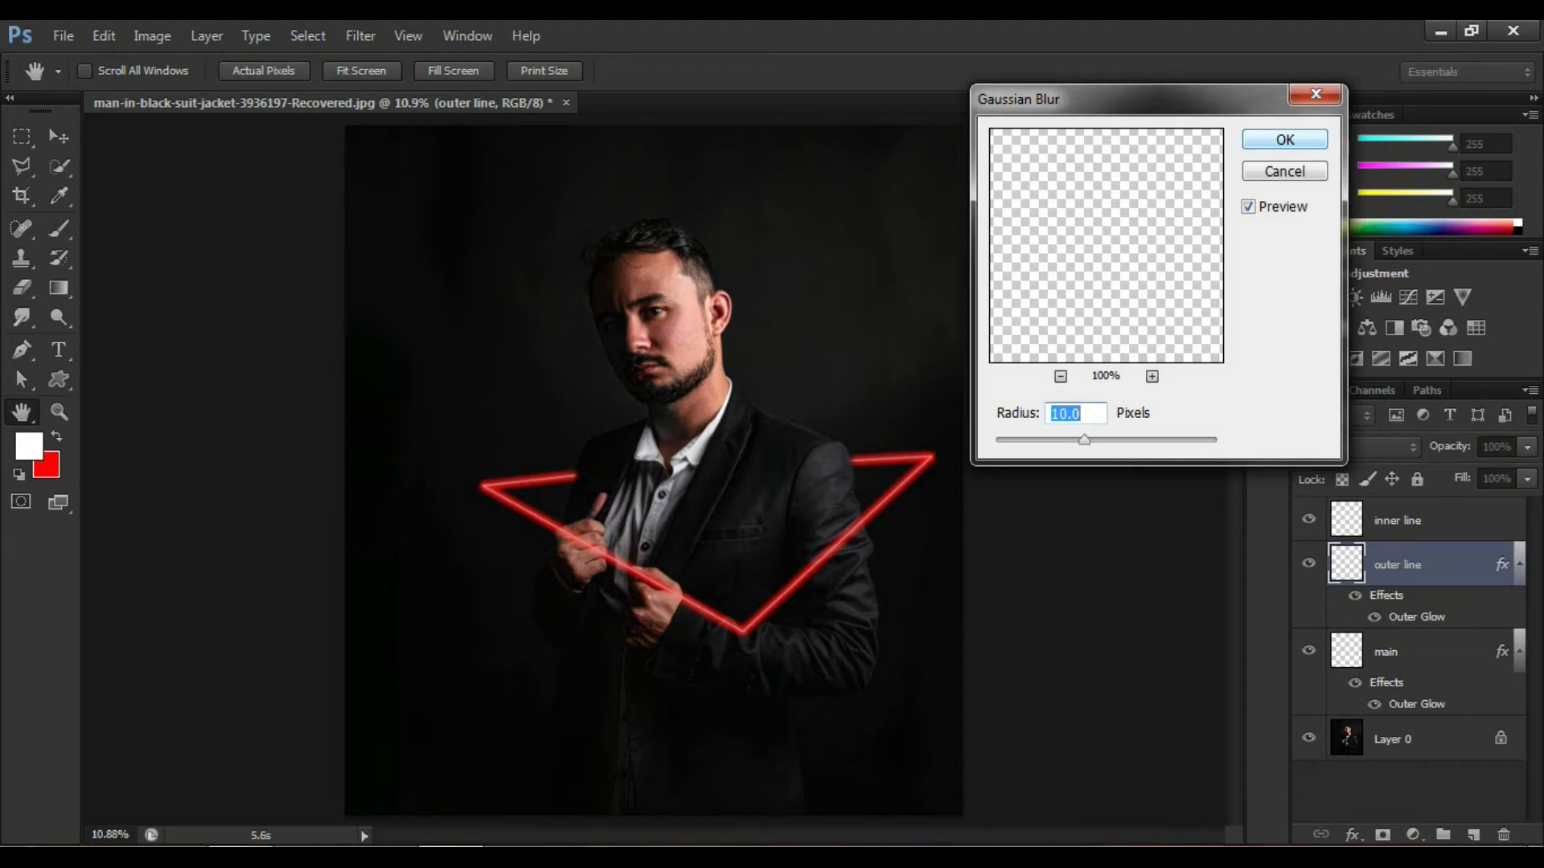
key(Up)
key(Up)
key(Up)
key(Up)
key(Up)
key(Up)
key(Up)
key(Up)
key(Up)
text(15)
key(Return)
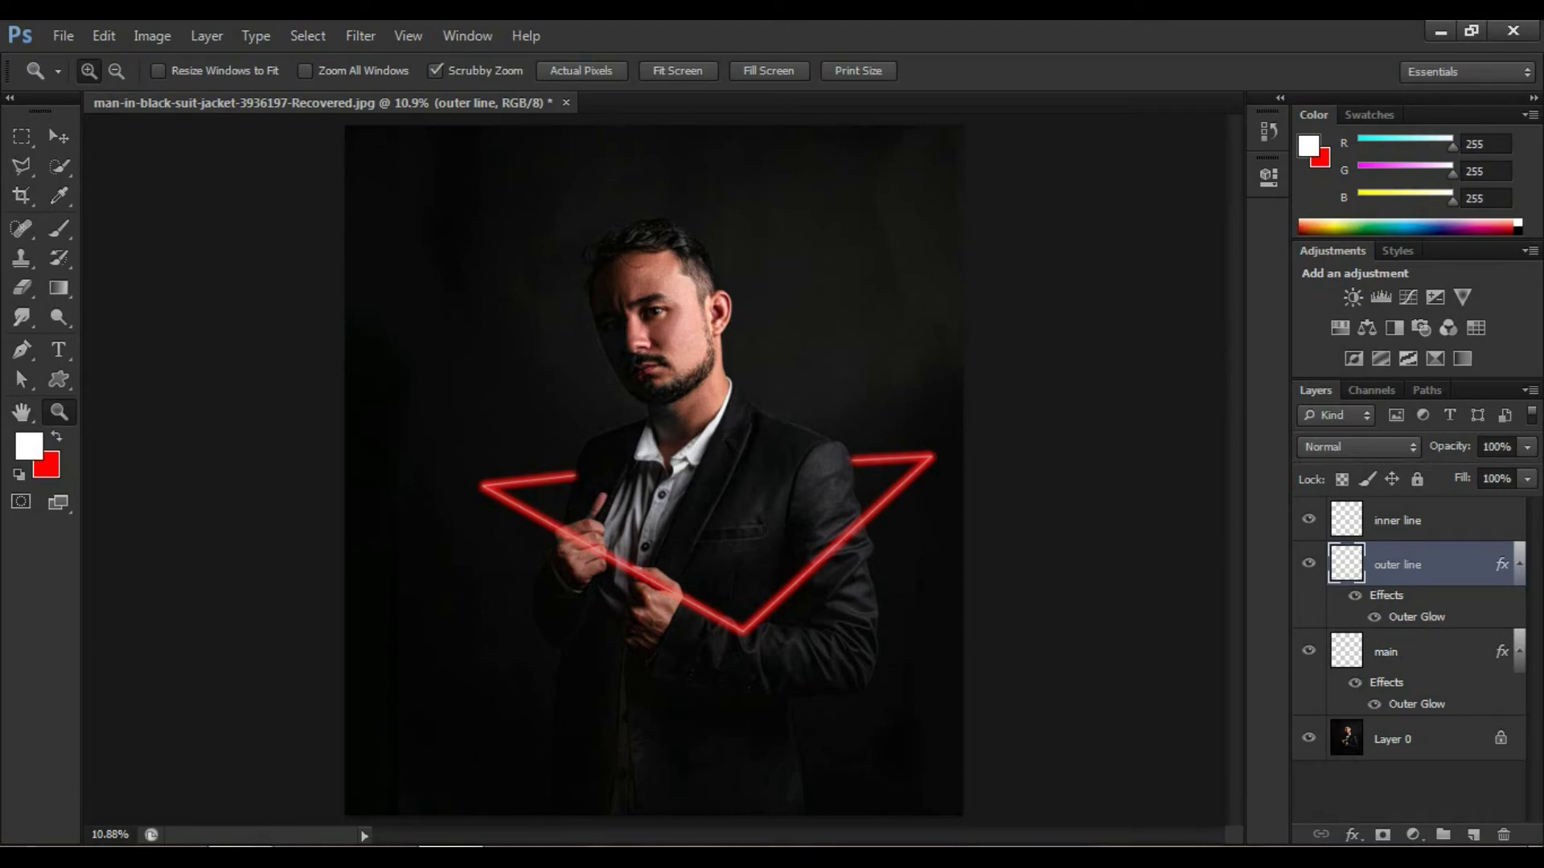
Step through the neon layers, ending with inner line selected.
key(alt+bracketright)
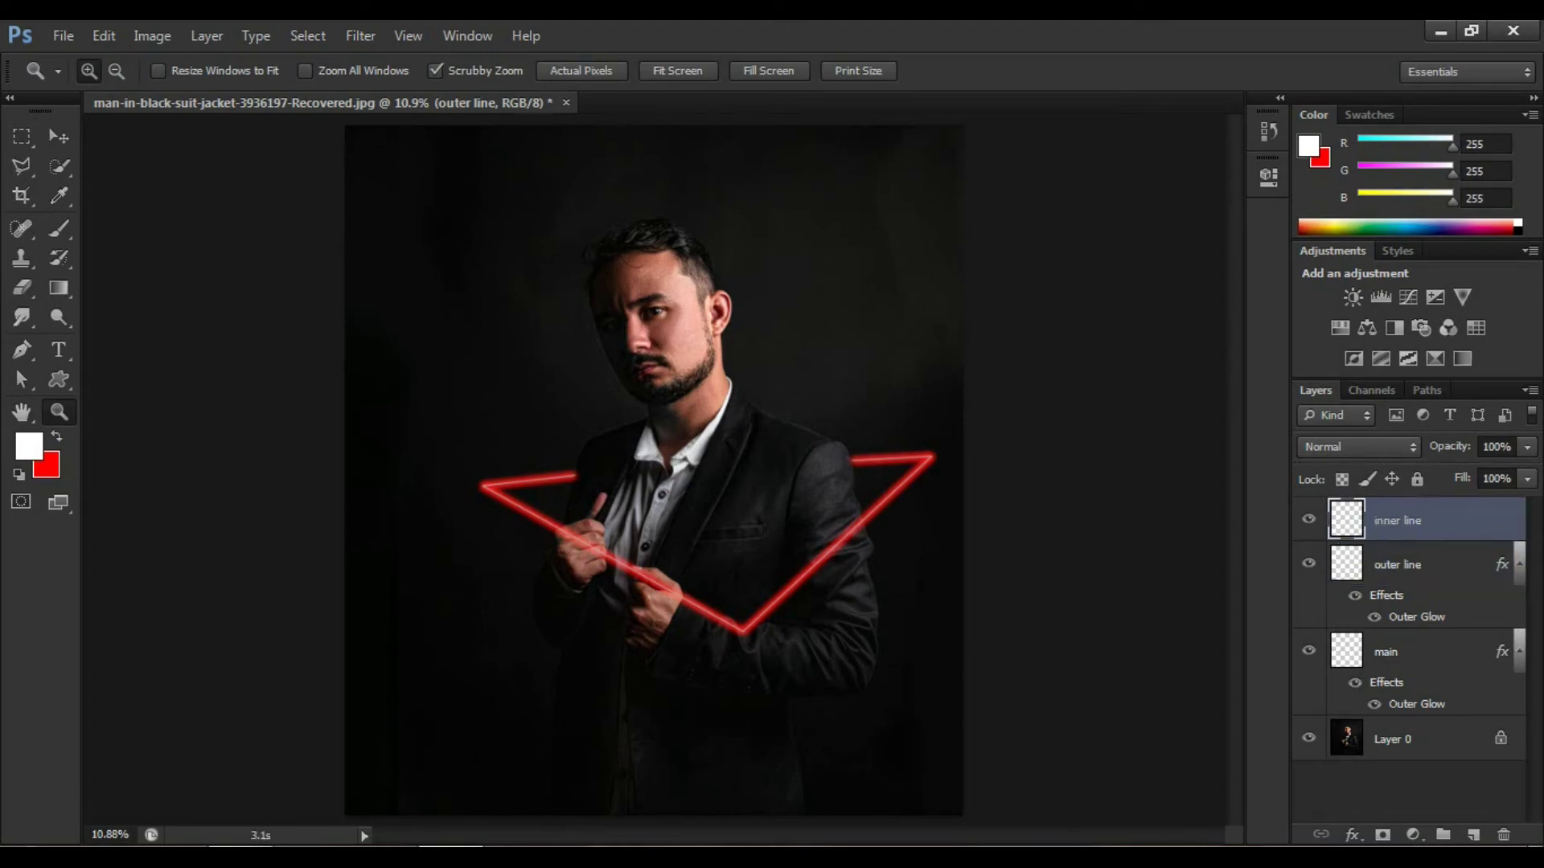
key(alt+bracketleft)
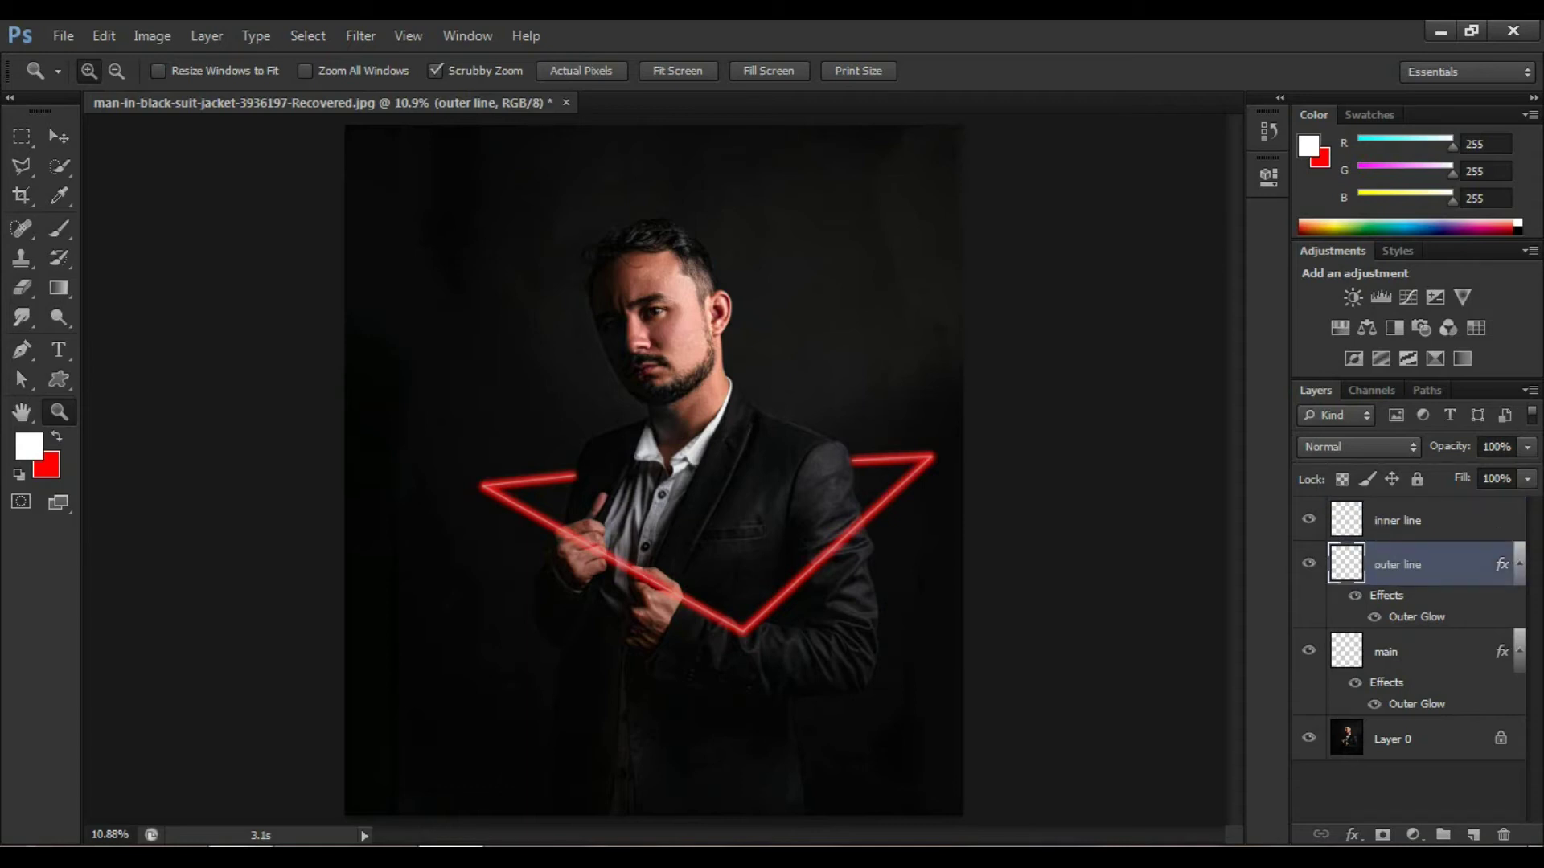
key(alt+bracketleft)
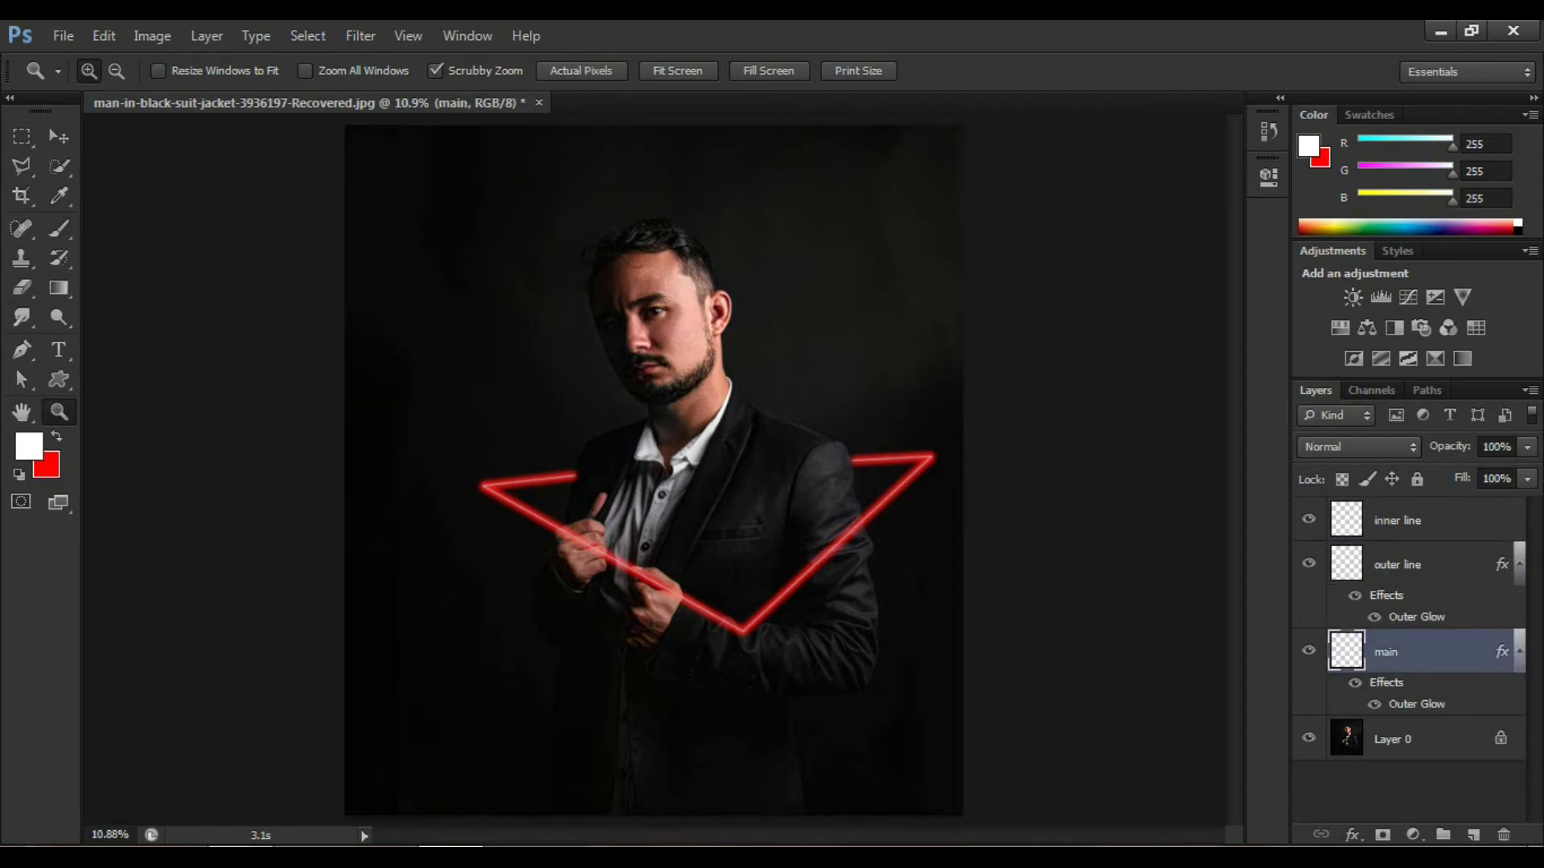
key(alt+bracketright)
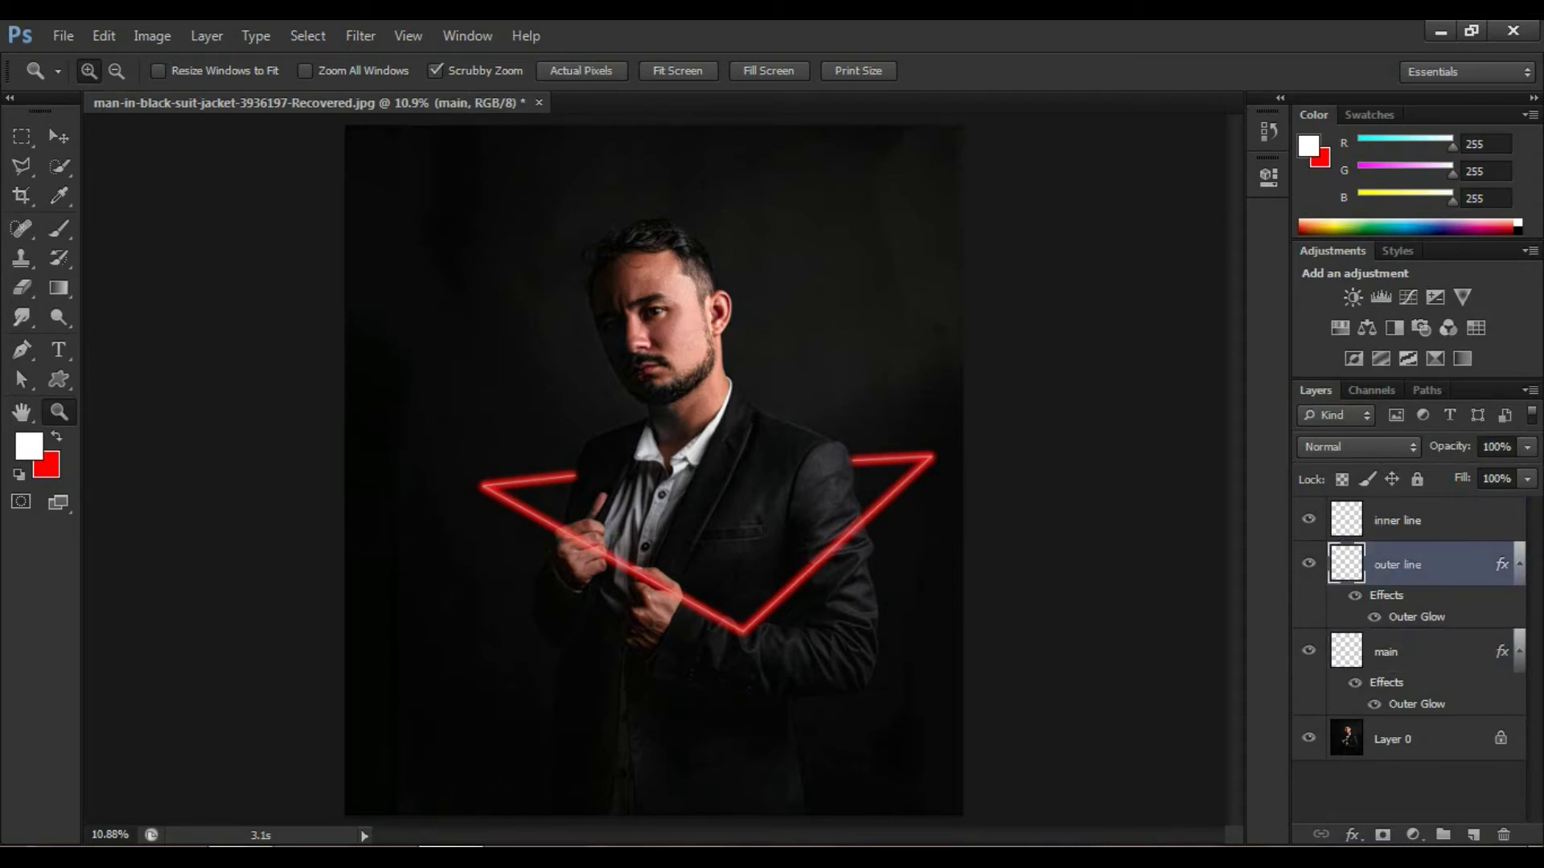
key(alt+bracketright)
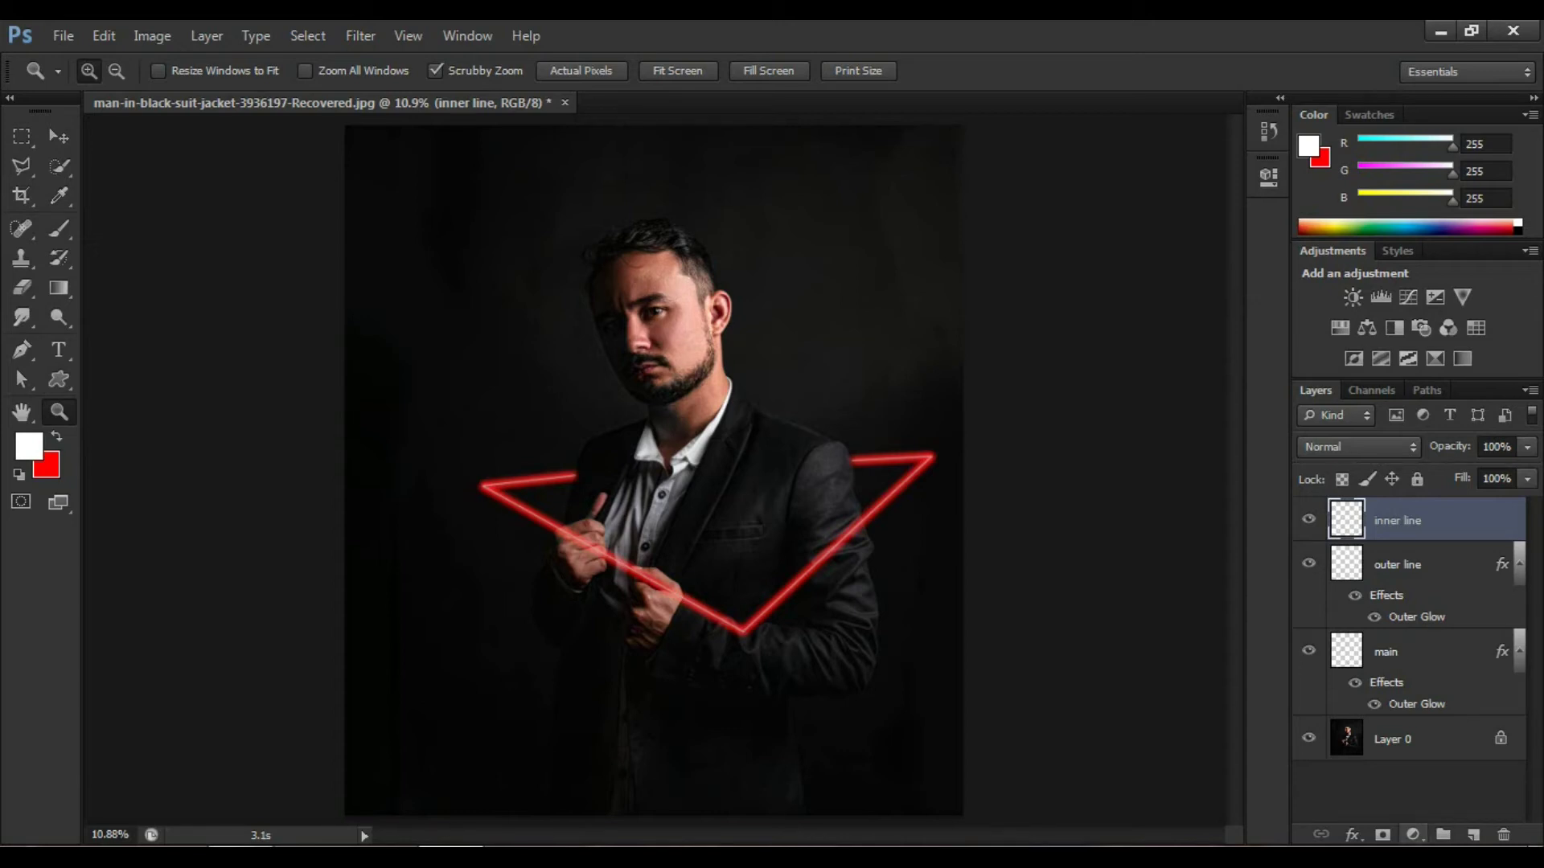
Add a new layer and set up a red brush of about 600 px at 50% opacity.
click(1412, 835)
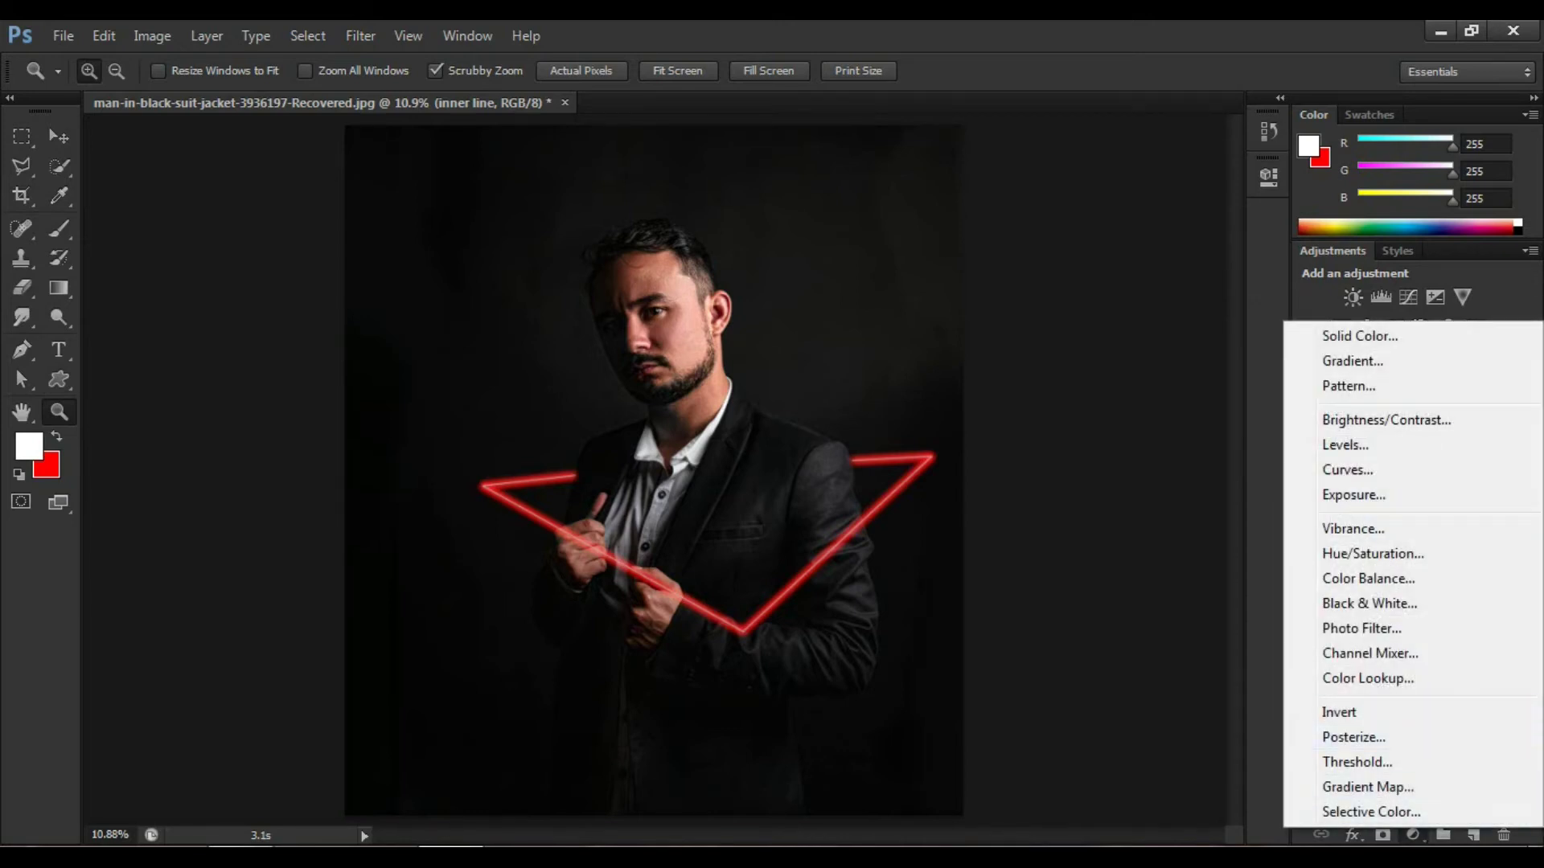
key(Escape)
click(1473, 835)
drag(58, 228, 152, 246)
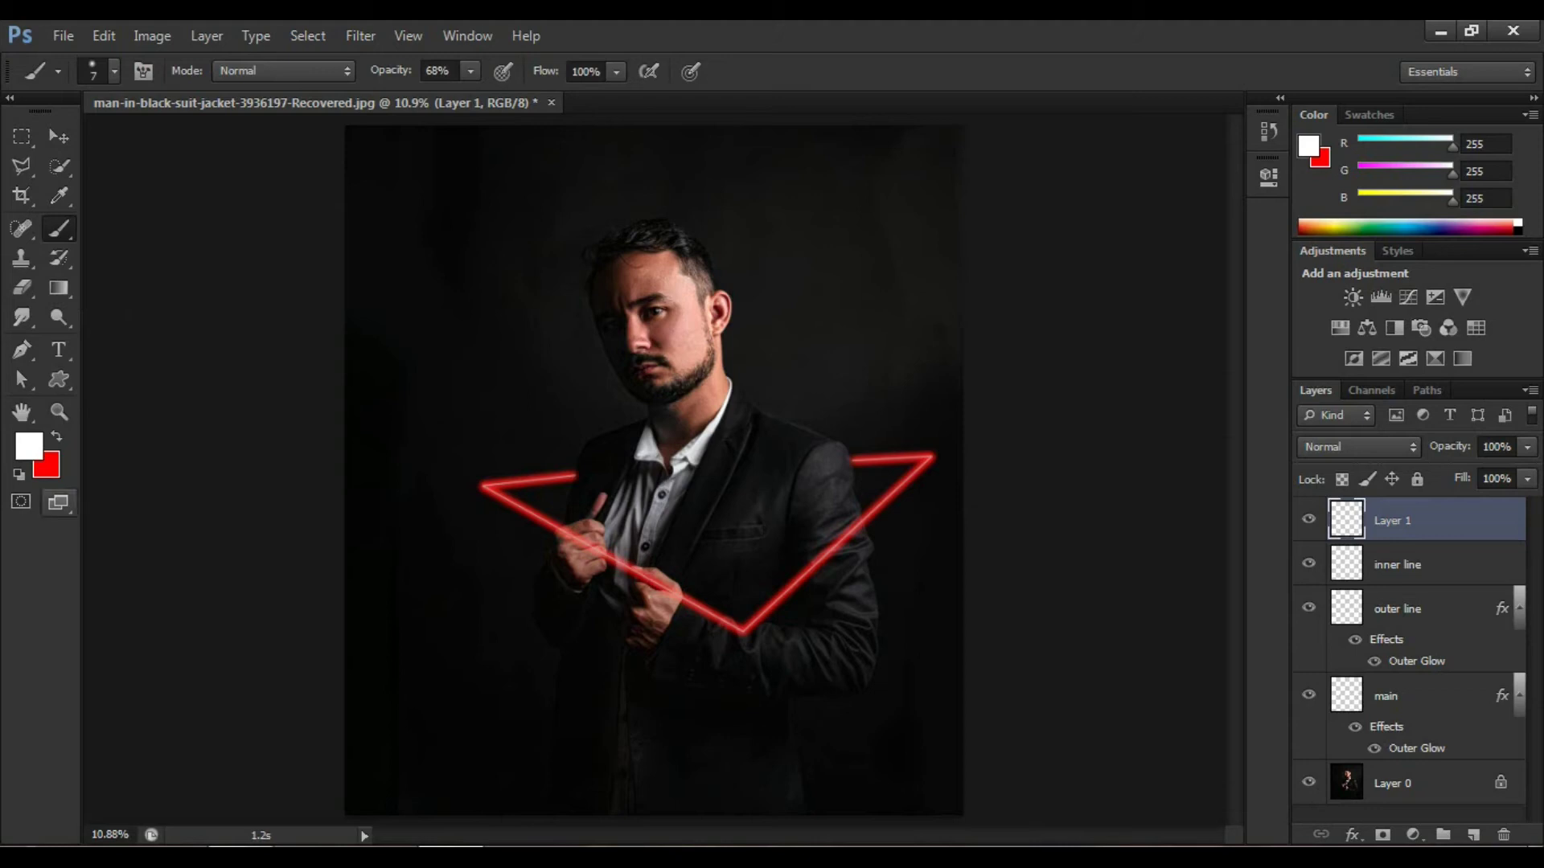
key(x)
drag(454, 450, 514, 449)
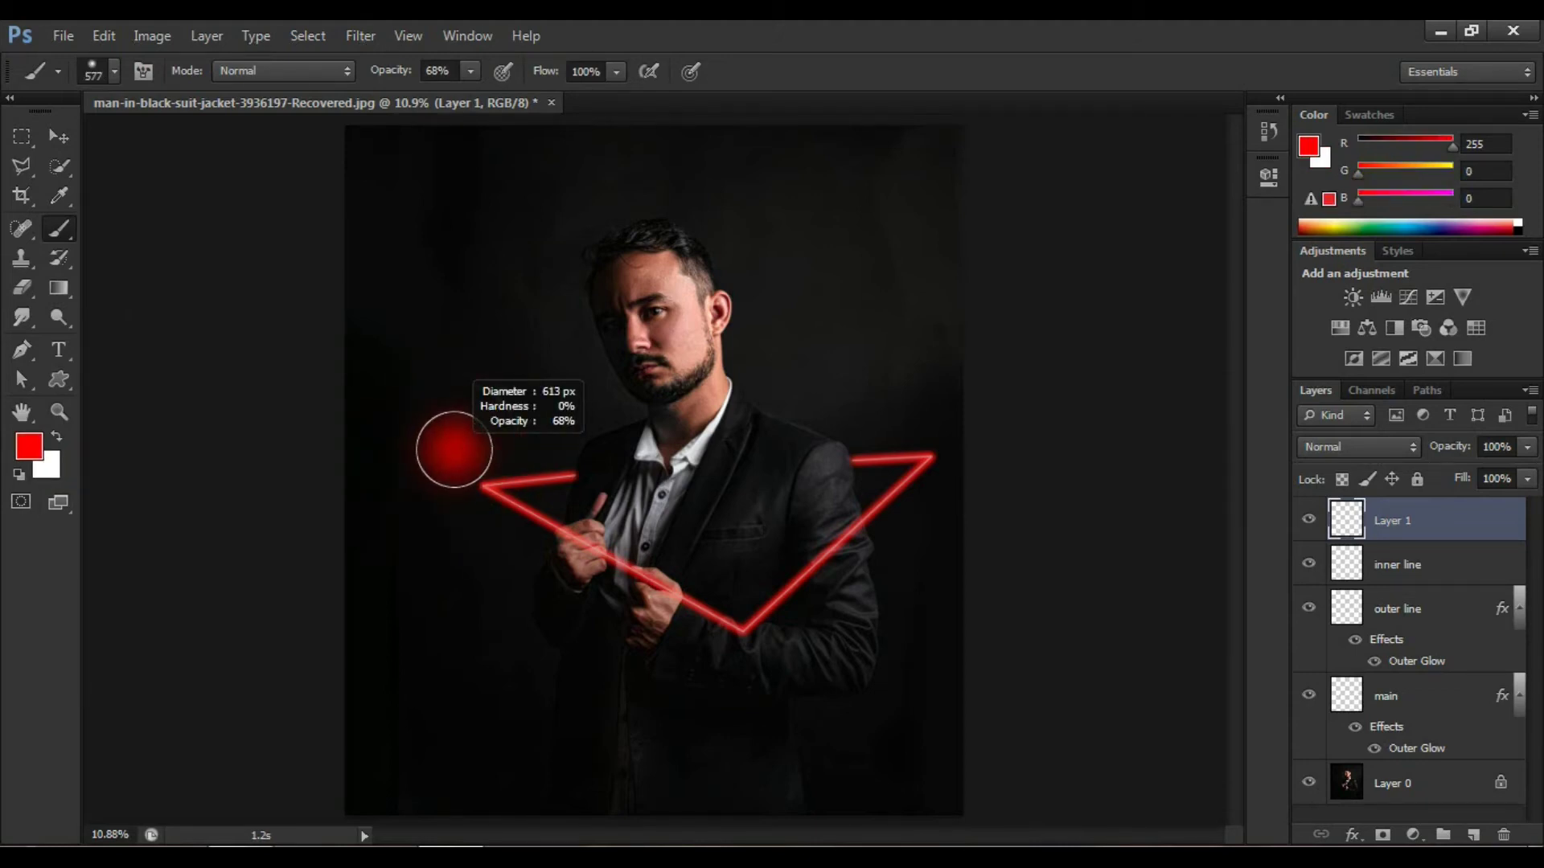
key(Return)
text(50)
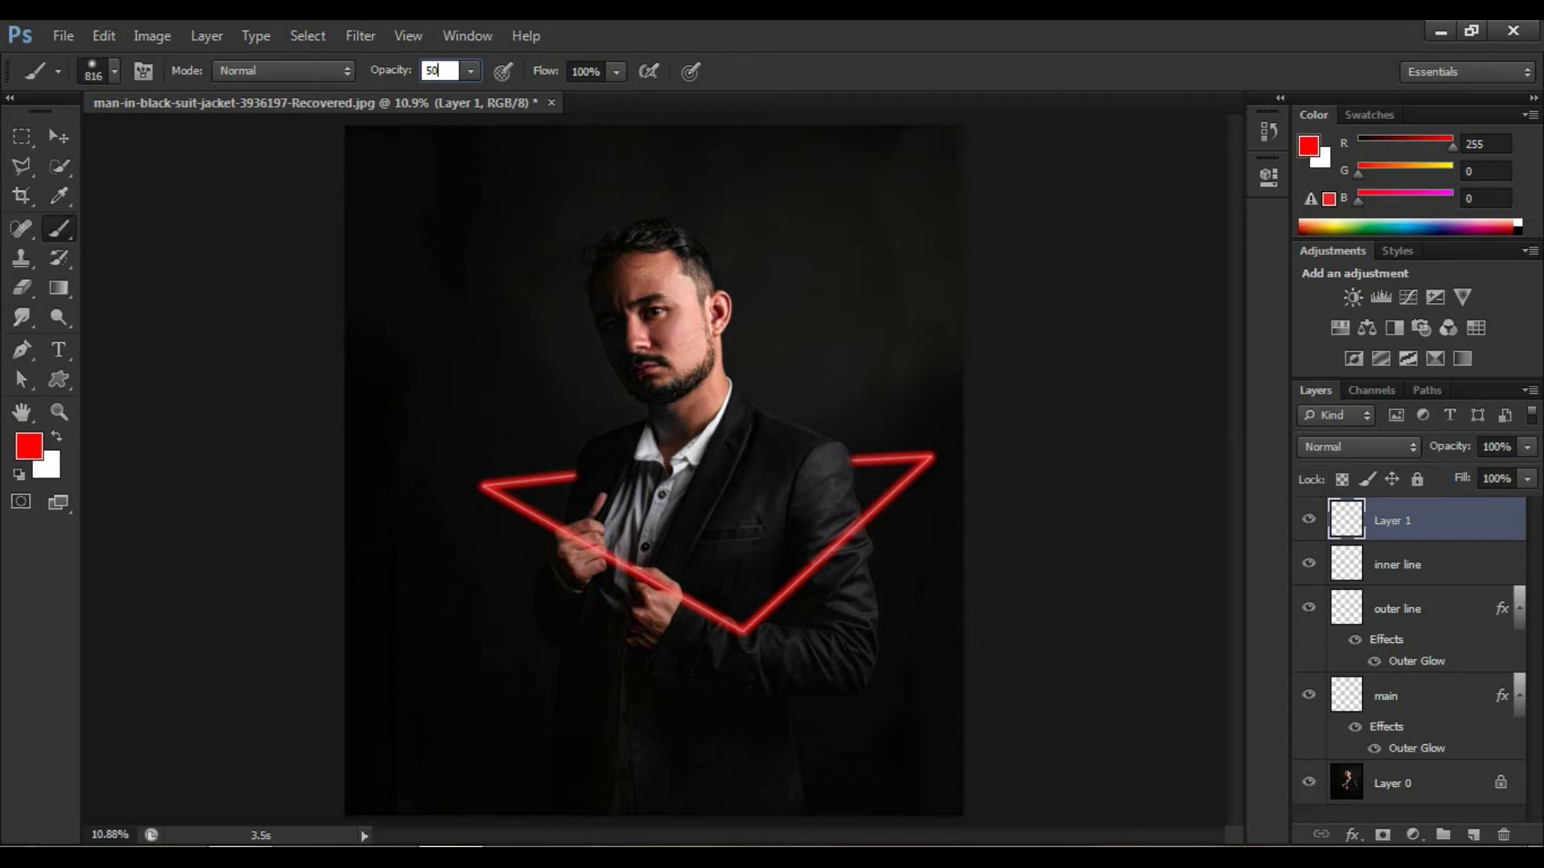
key(Return)
Paint a soft red glow near the triangle's left corner and set Layer 1 to Screen with lowered opacity.
mouse_move(571, 479)
mouse_down()
mouse_move(483, 499)
mouse_move(747, 623)
mouse_move(932, 454)
mouse_move(856, 458)
mouse_up()
click(1359, 446)
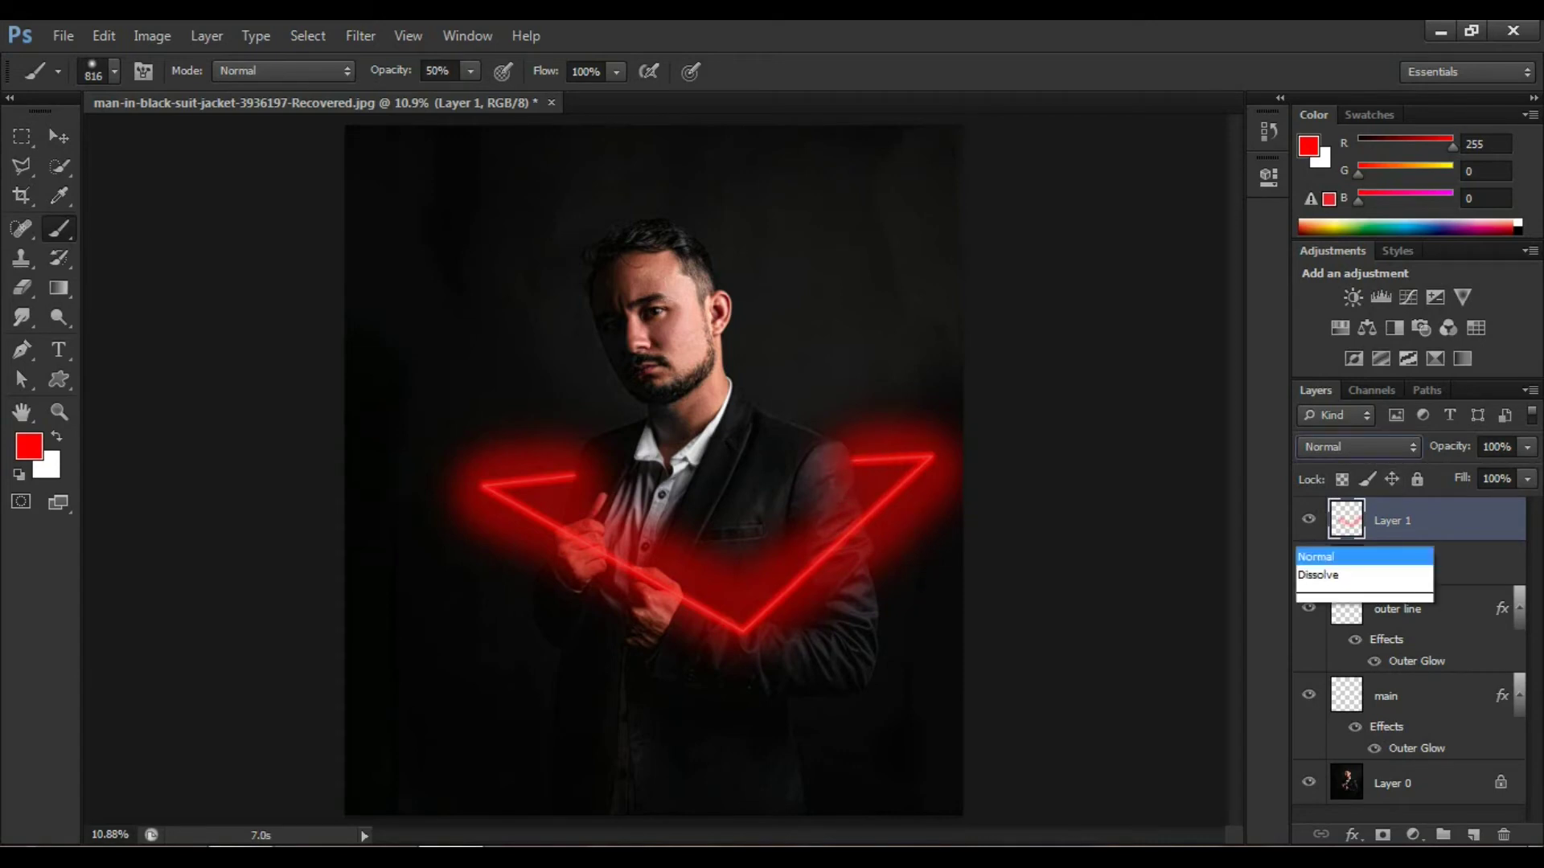
click(1326, 207)
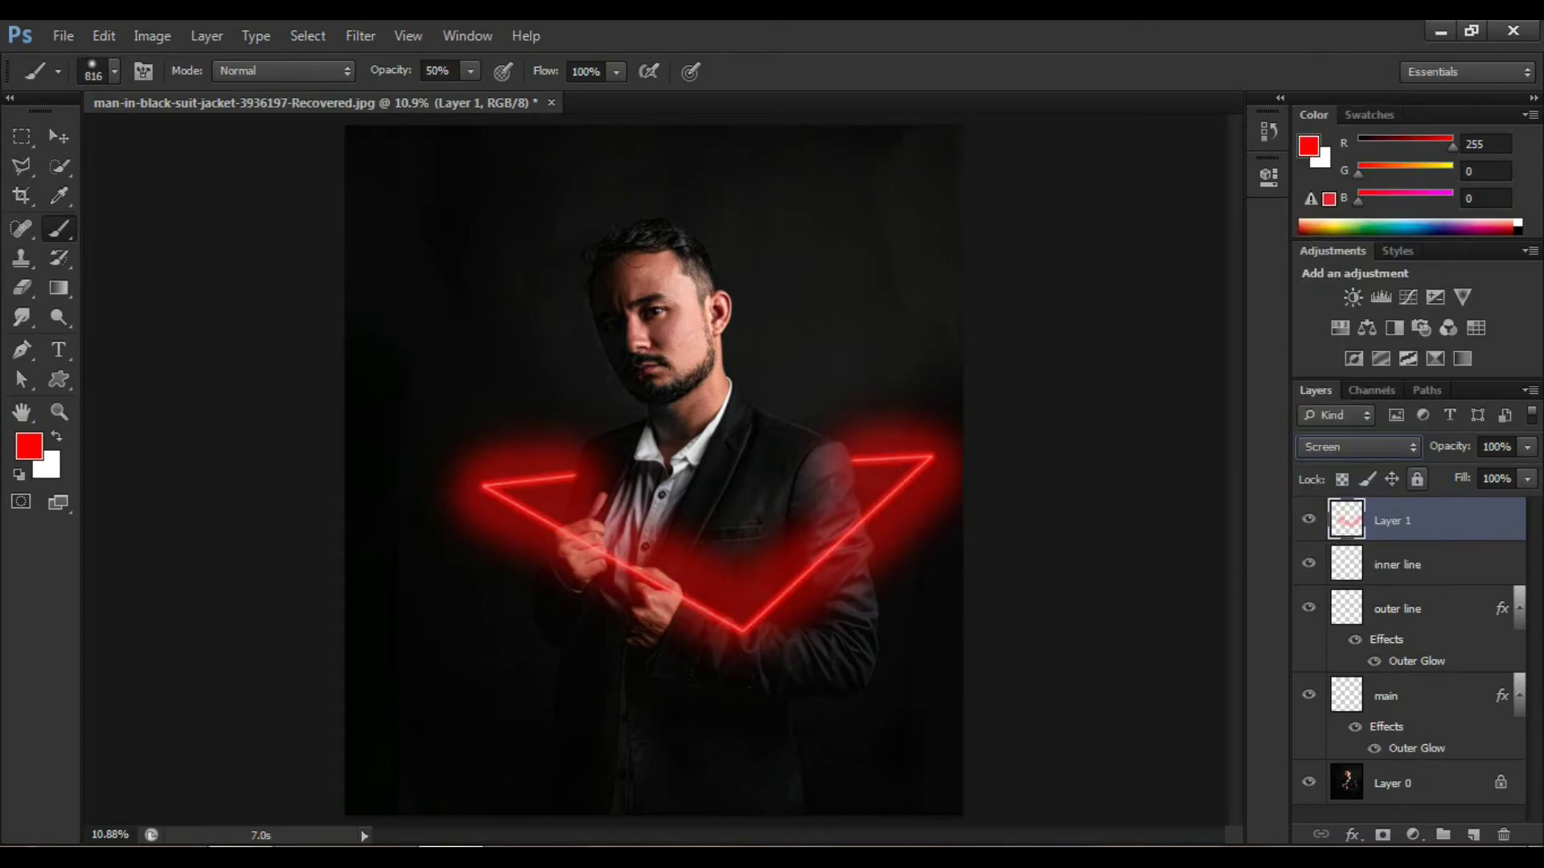
key(Tab)
text(50)
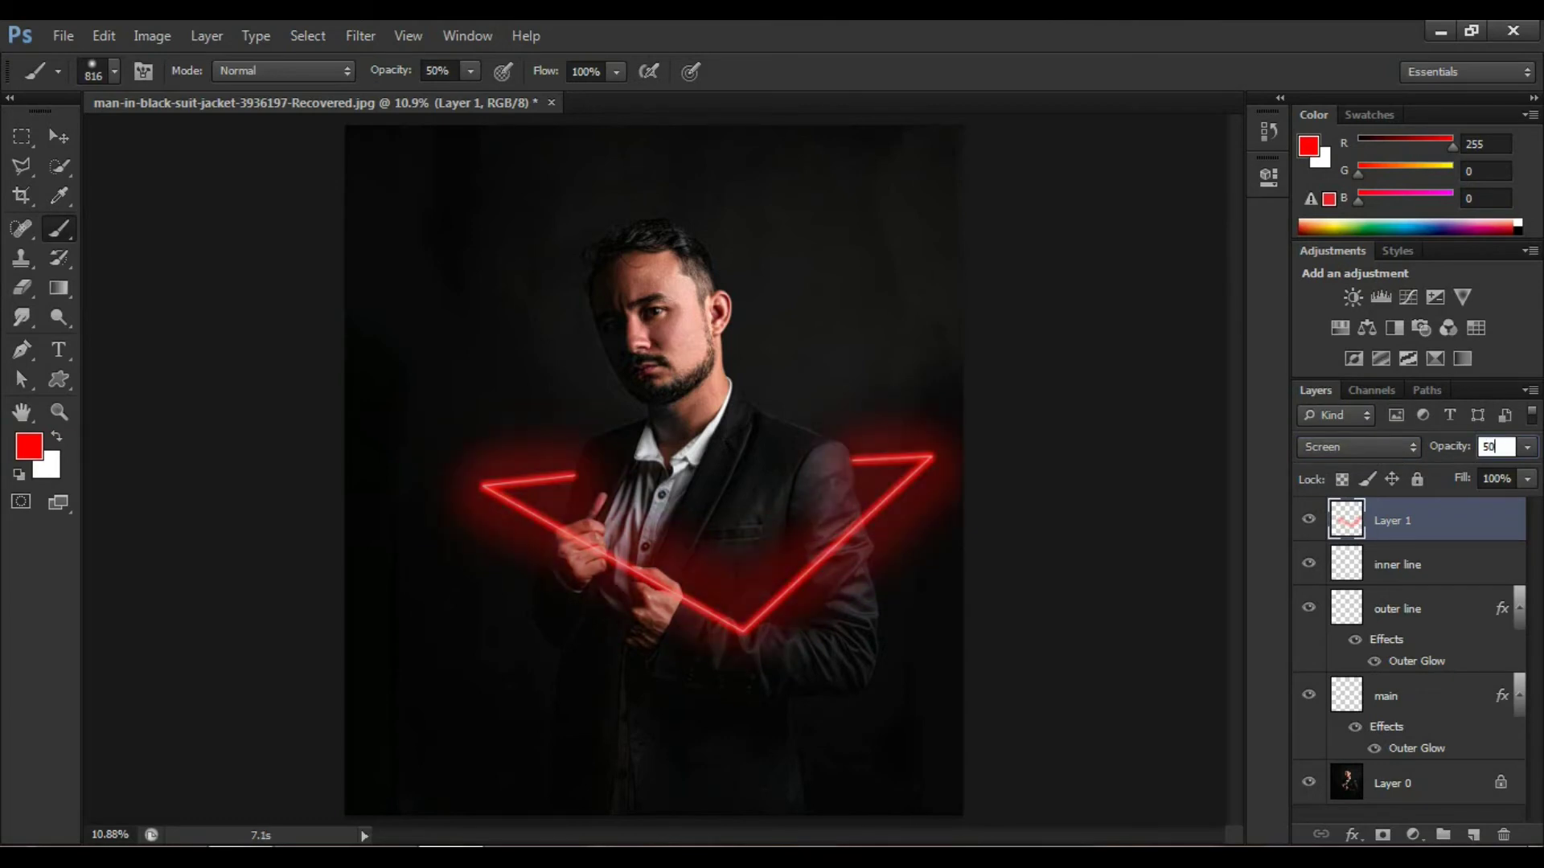
key(Return)
Group the four neon layers into Group 1 and add a Gradient Map above Layer 0.
shift+click(1385, 696)
key(ctrl+g)
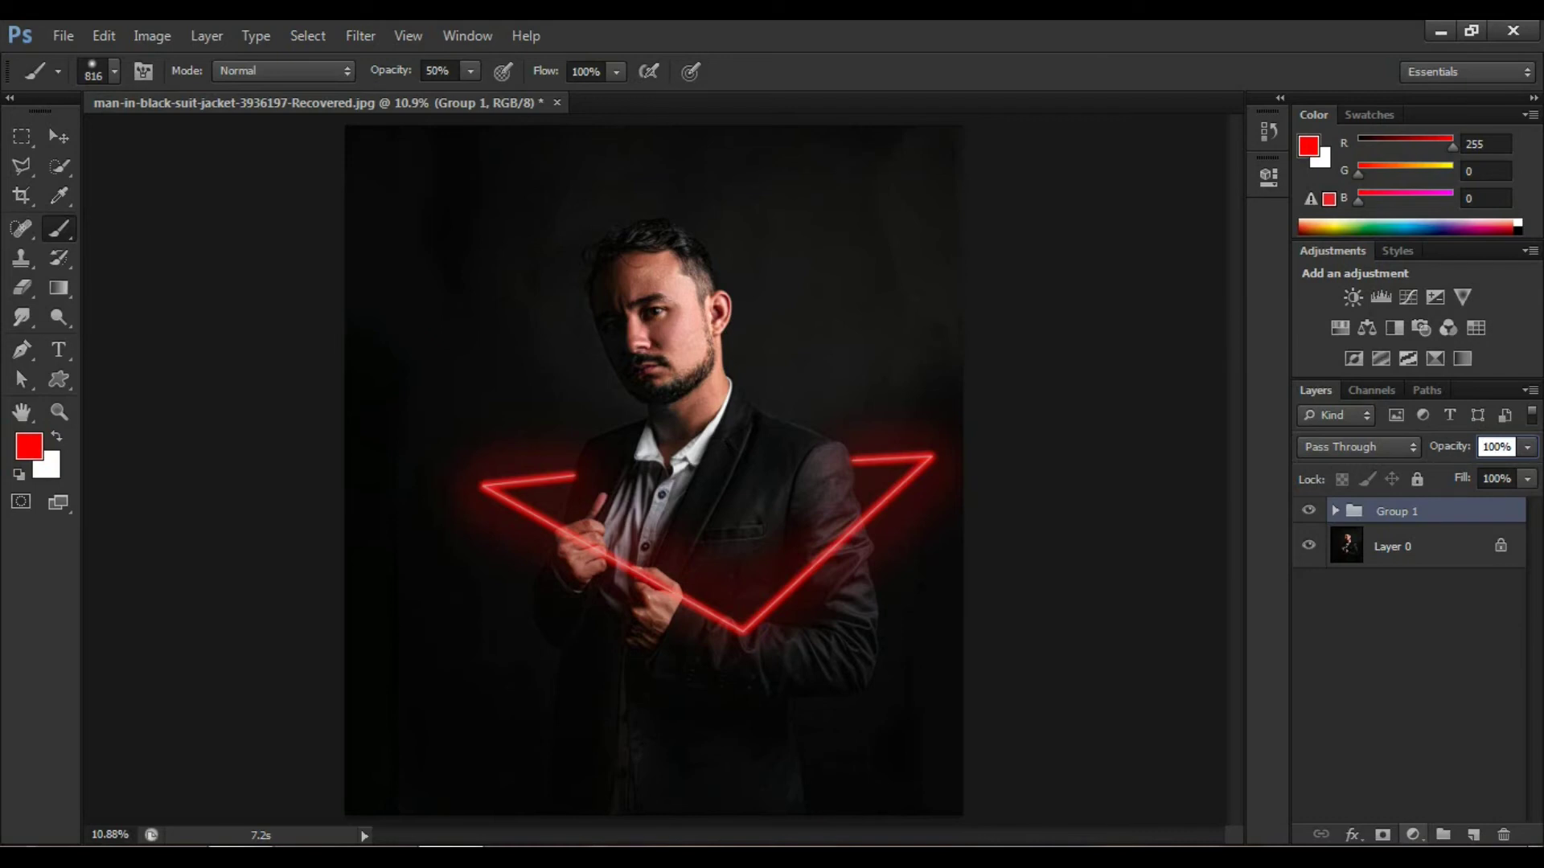
key(alt+bracketleft)
click(1413, 835)
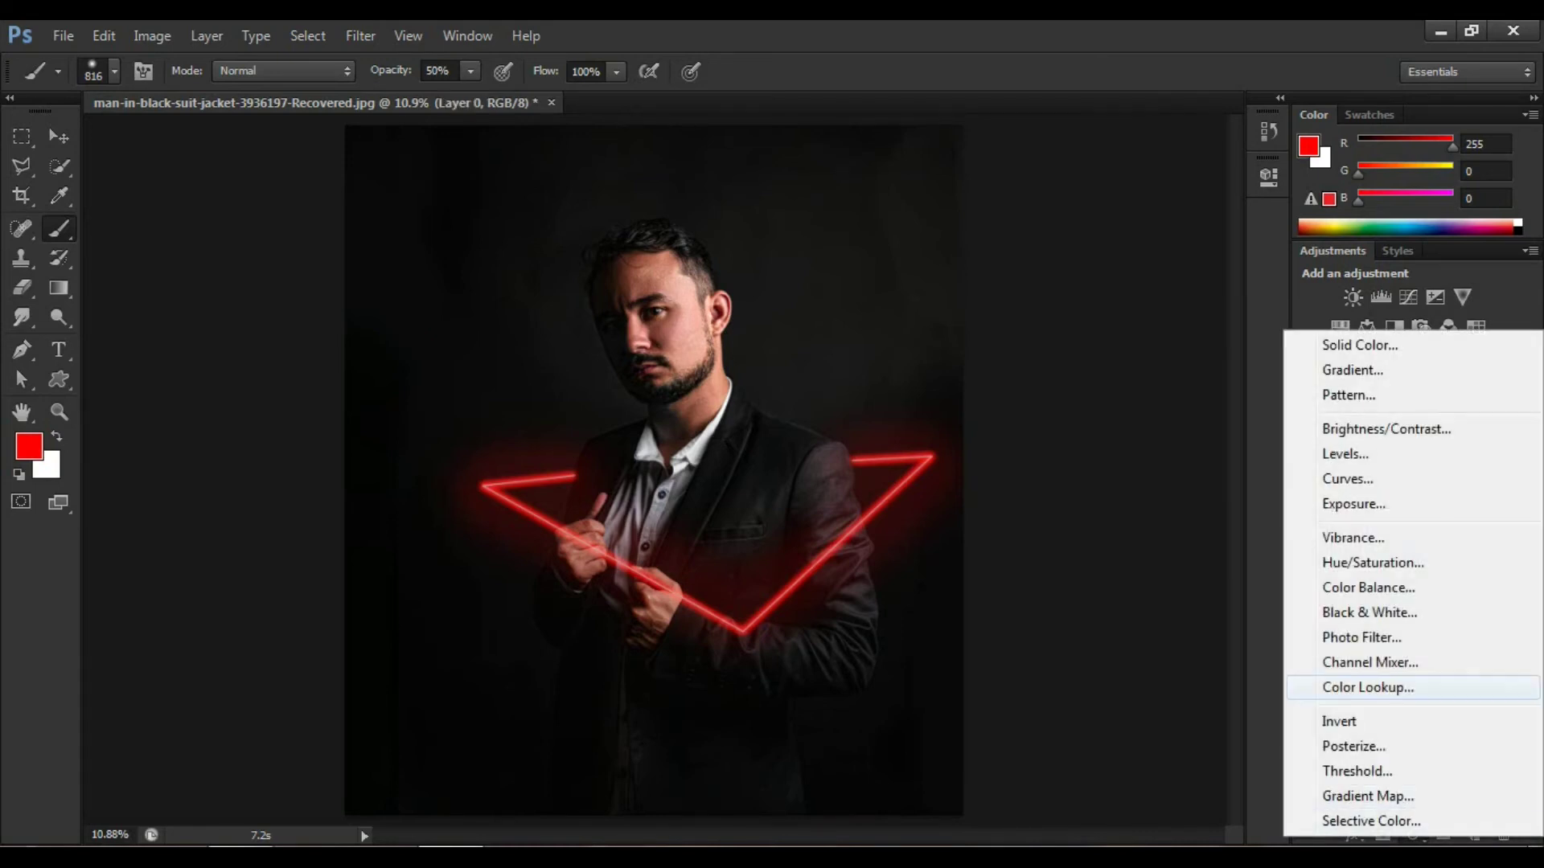
click(1367, 795)
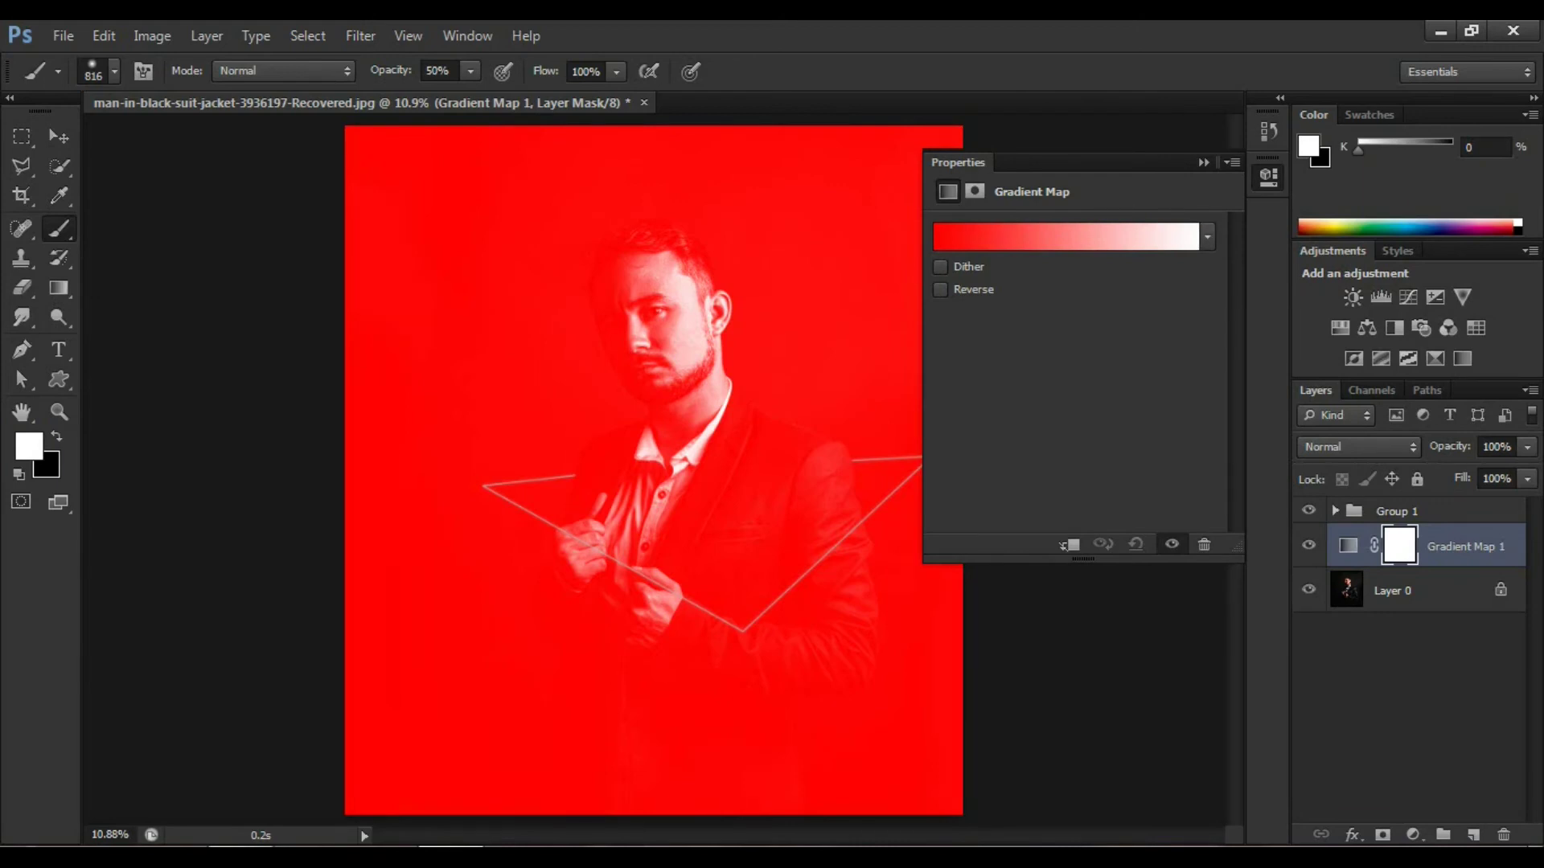
Open the gradient editor and darken the right colour stop to near-black.
click(1066, 237)
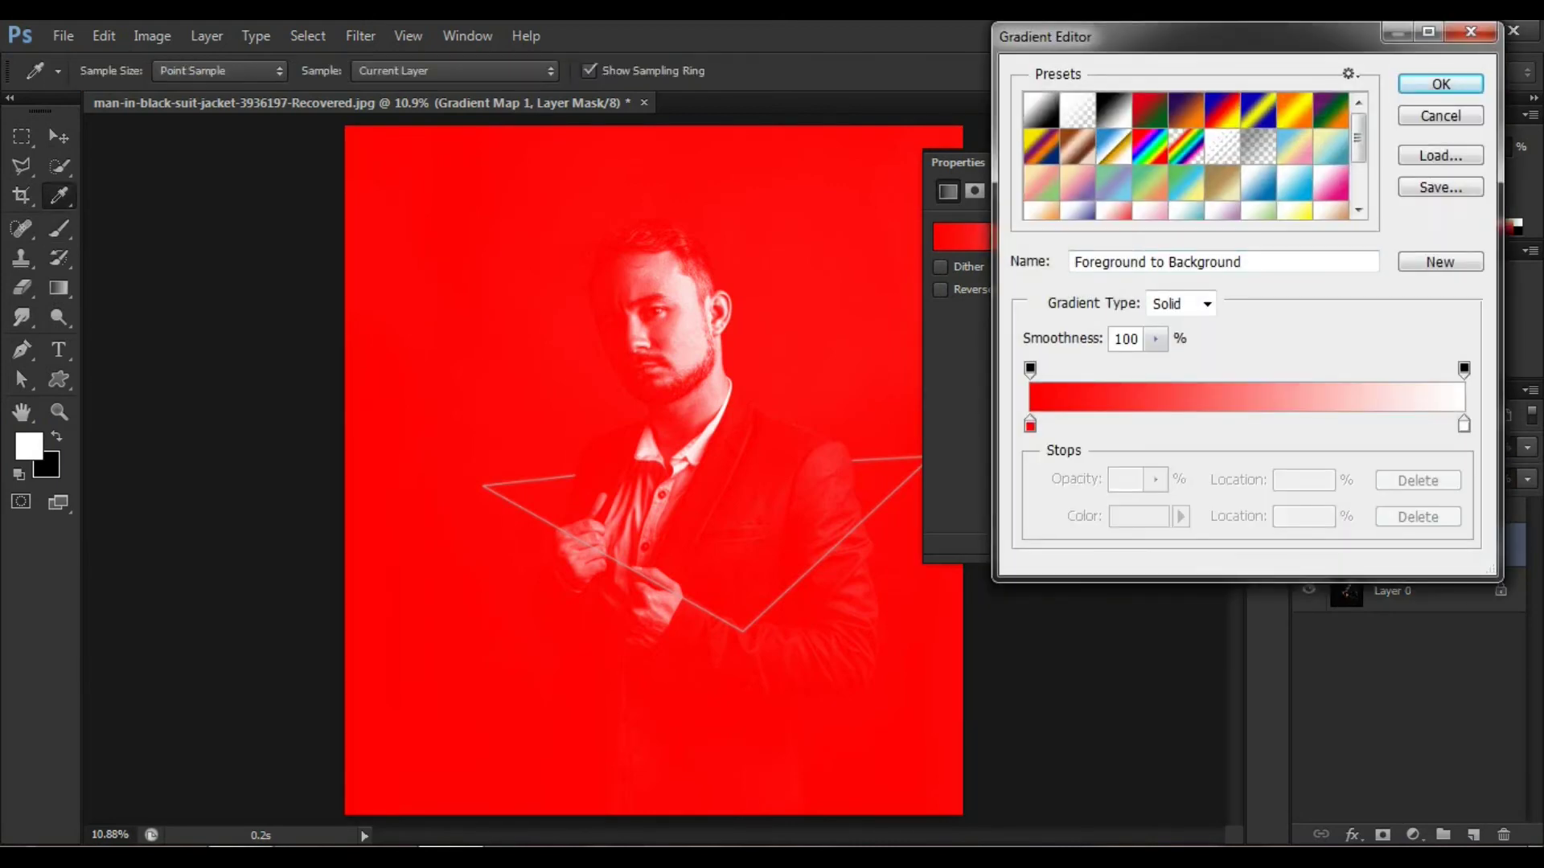
click(1463, 425)
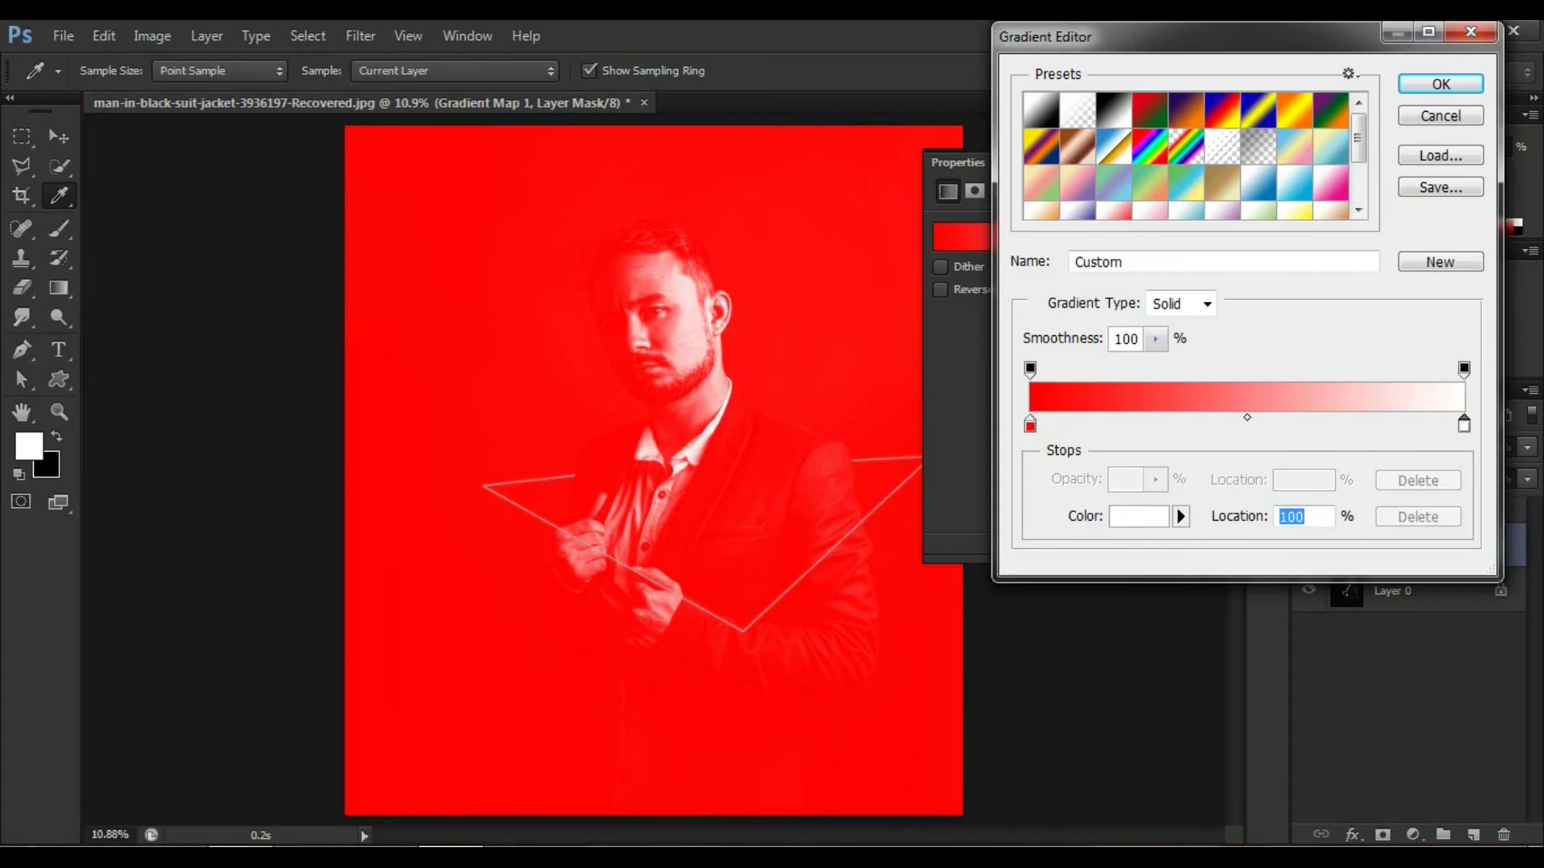
click(1138, 517)
drag(1210, 358, 1210, 641)
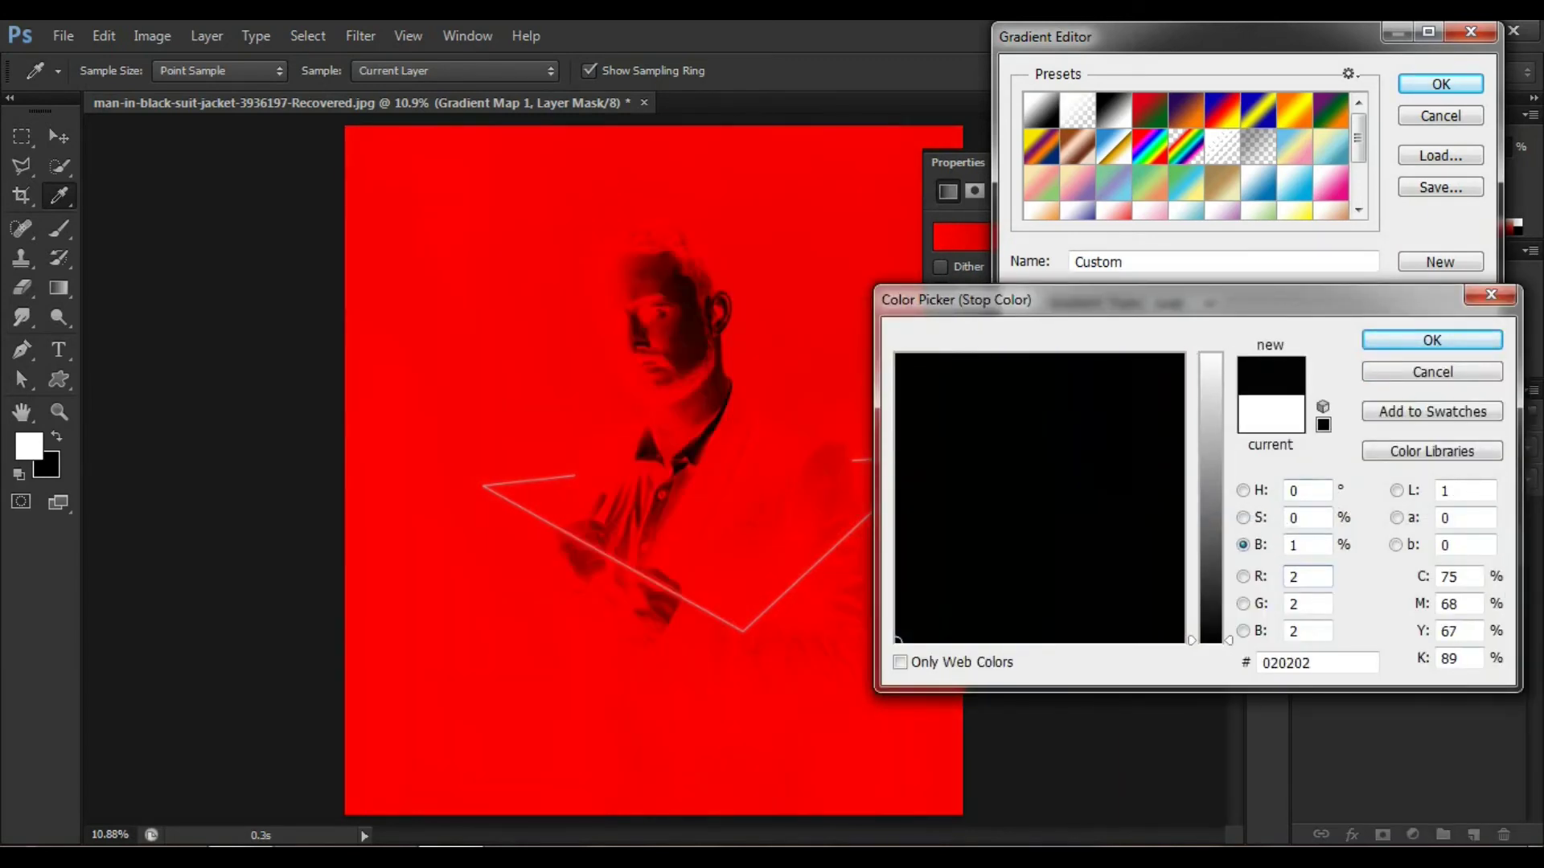
click(1431, 341)
Make the right stop pure red and the left stop black, then accept the gradient.
click(1030, 424)
click(1463, 424)
click(1138, 516)
click(563, 361)
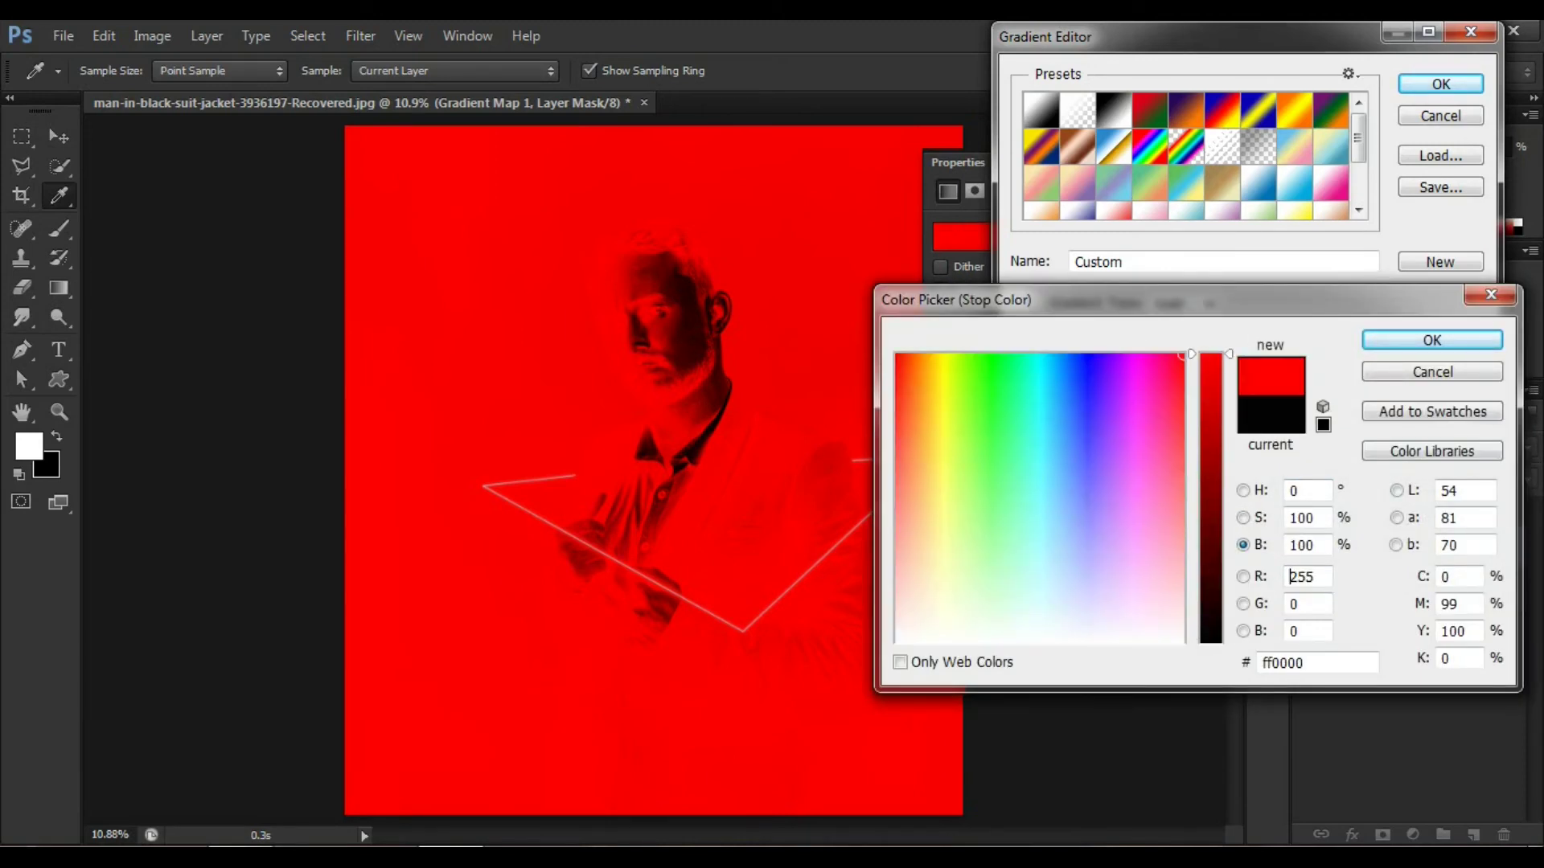
click(1431, 340)
click(1116, 610)
text(0)
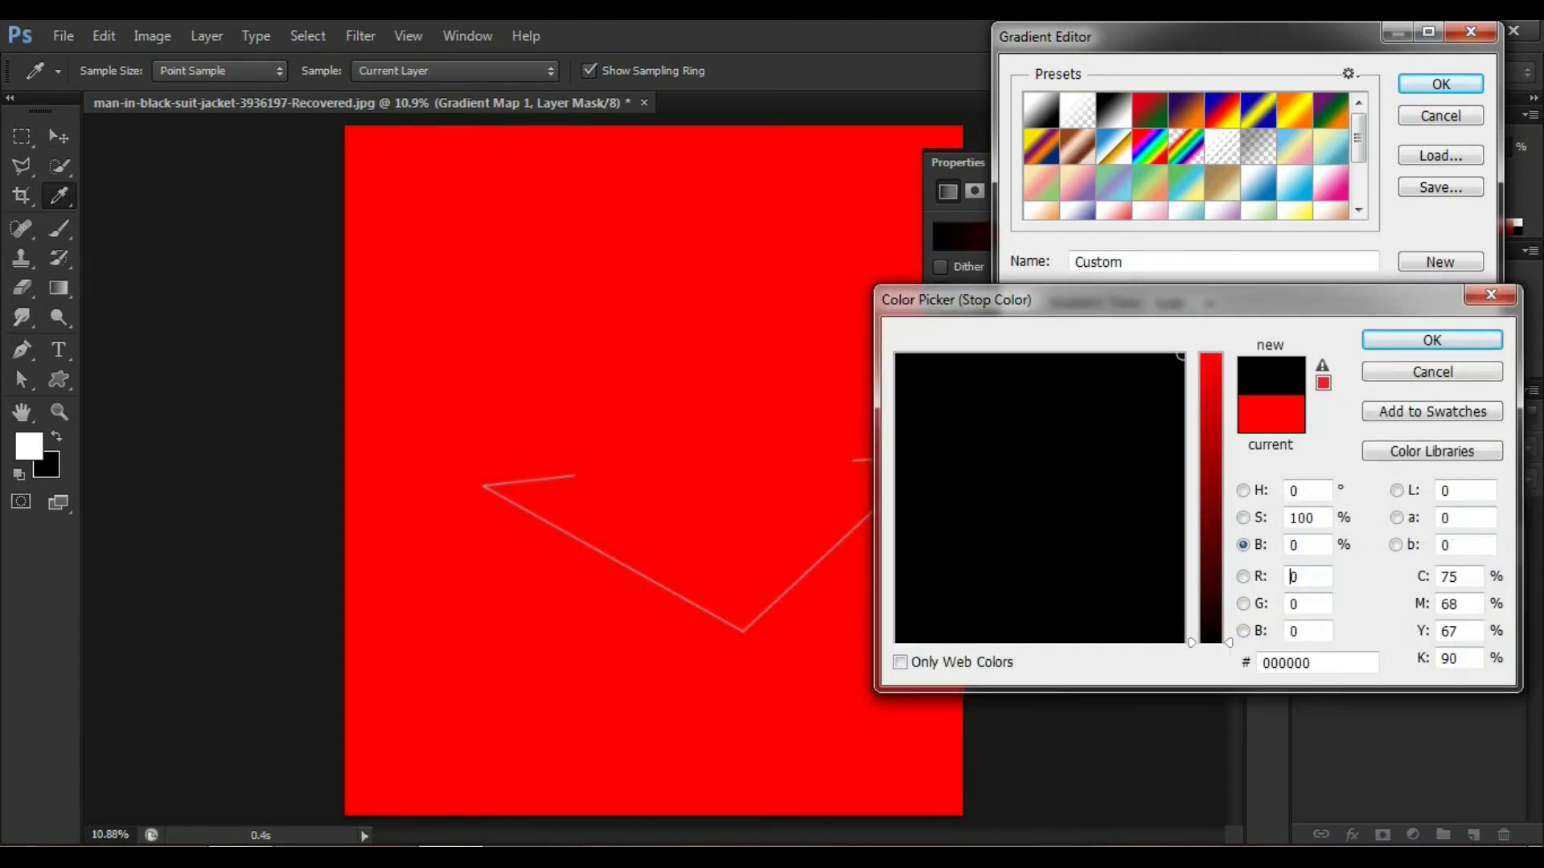
click(1428, 341)
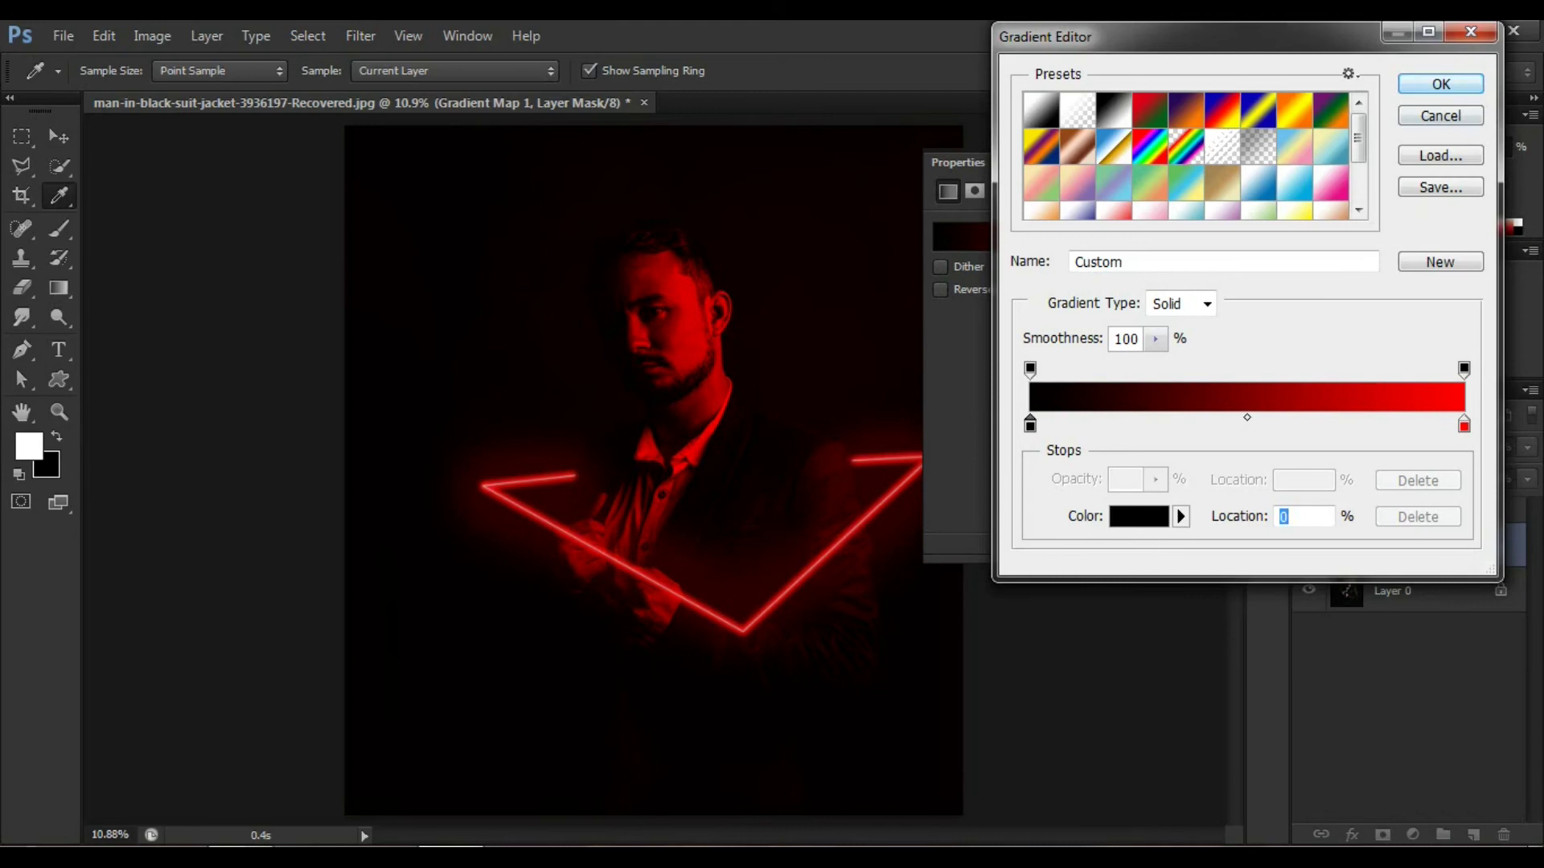
click(1441, 84)
Set the Gradient Map 1 layer opacity to 50%.
click(1268, 177)
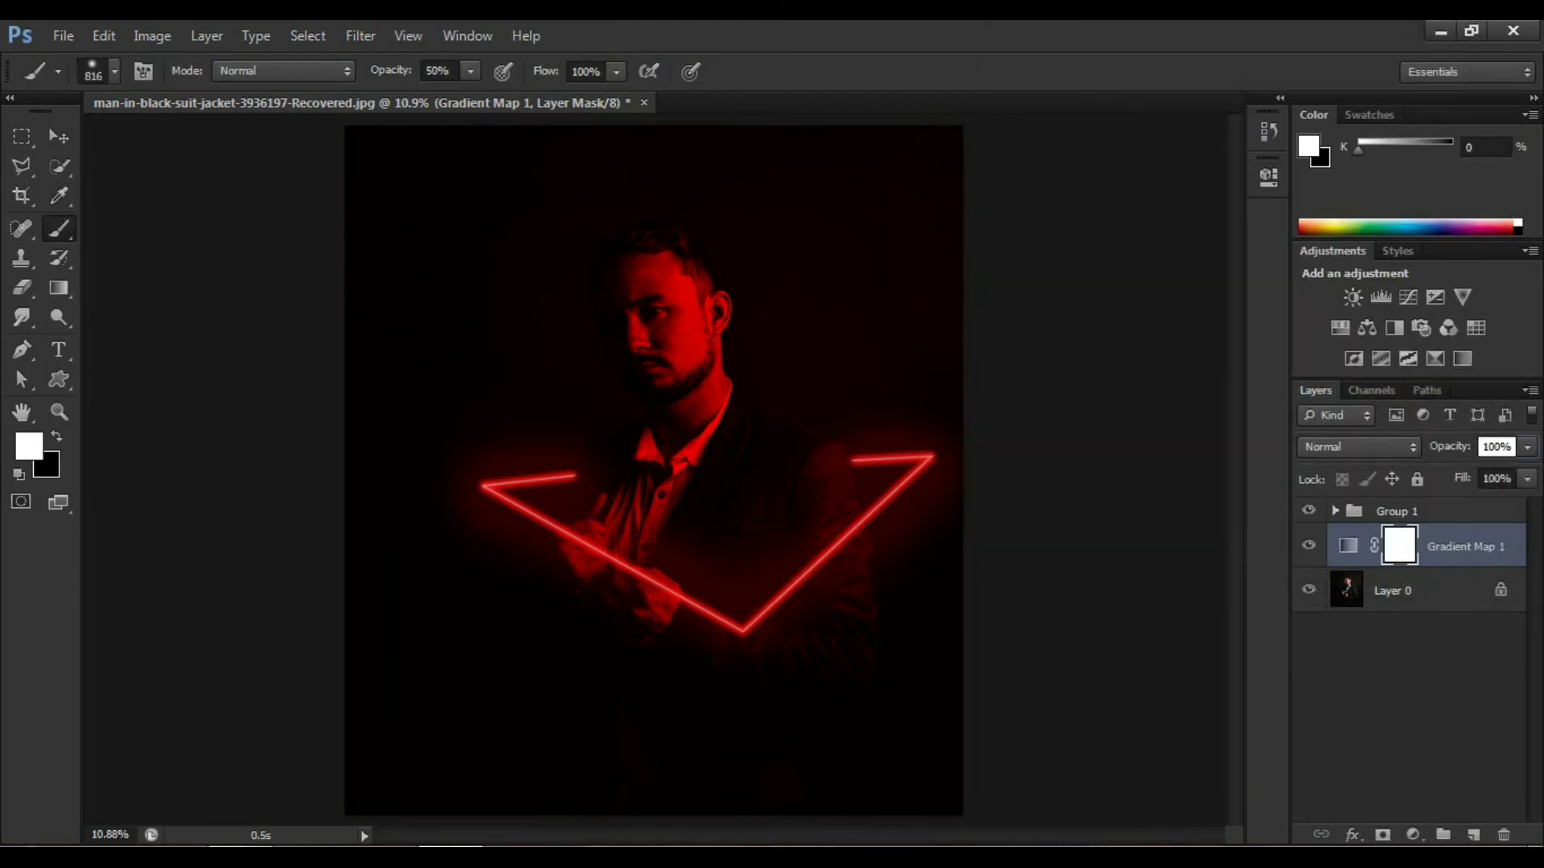
text(50)
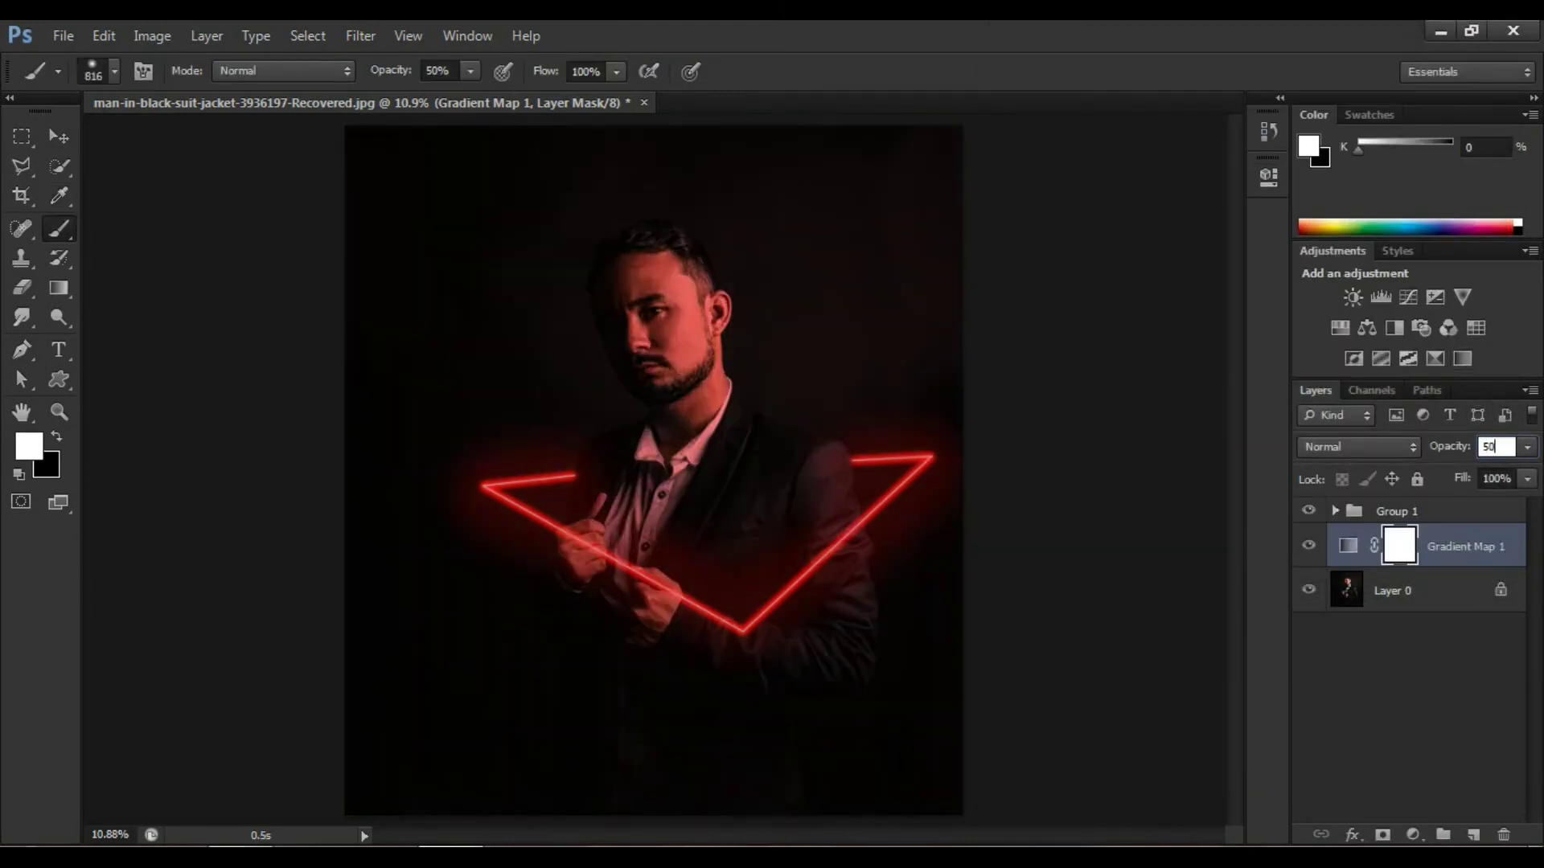
click(1412, 835)
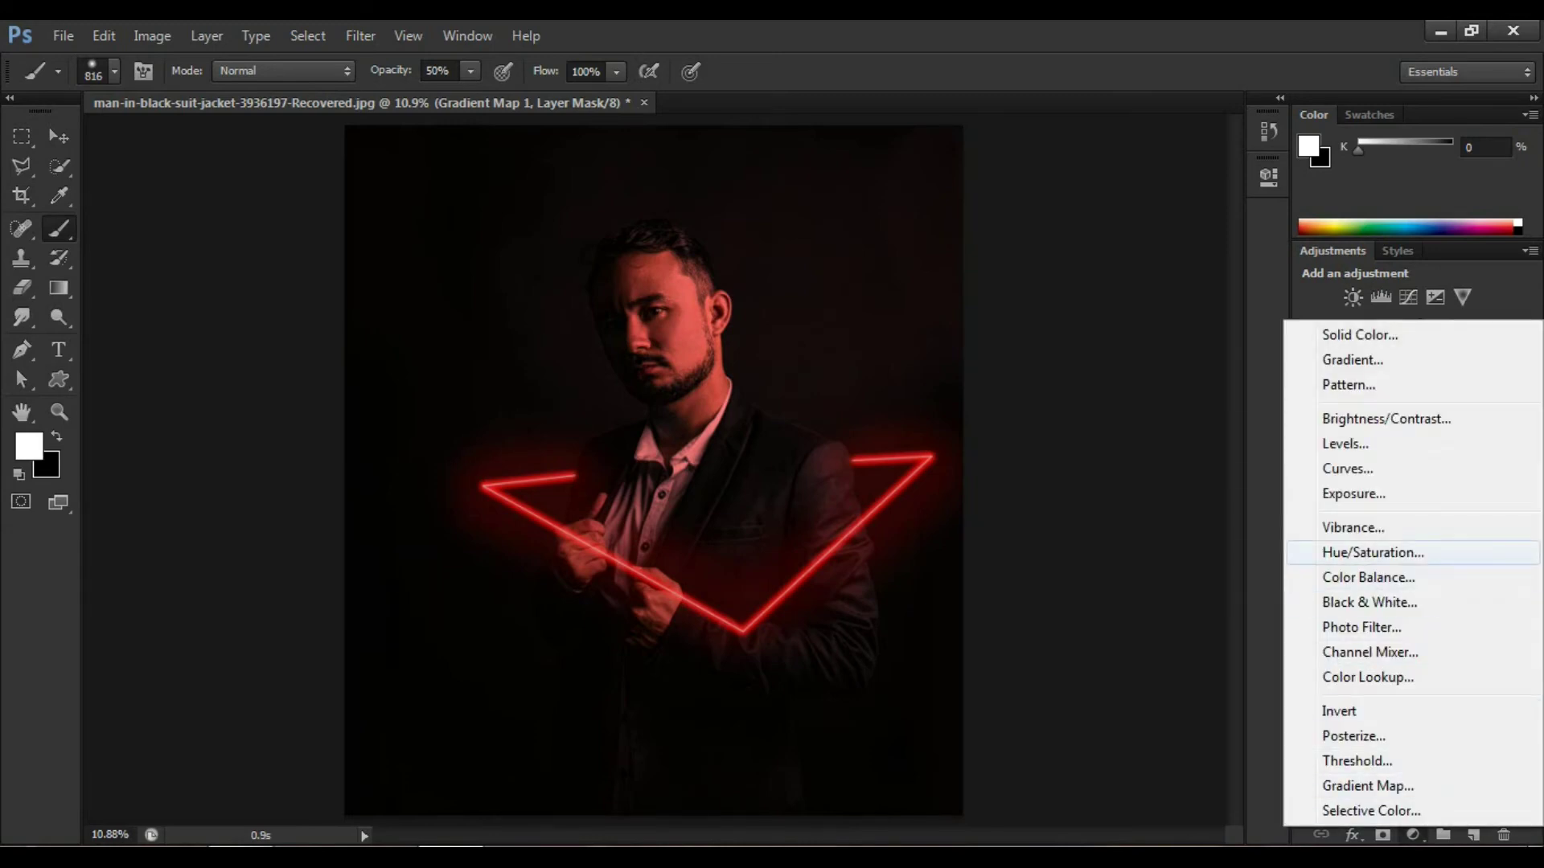
key(Escape)
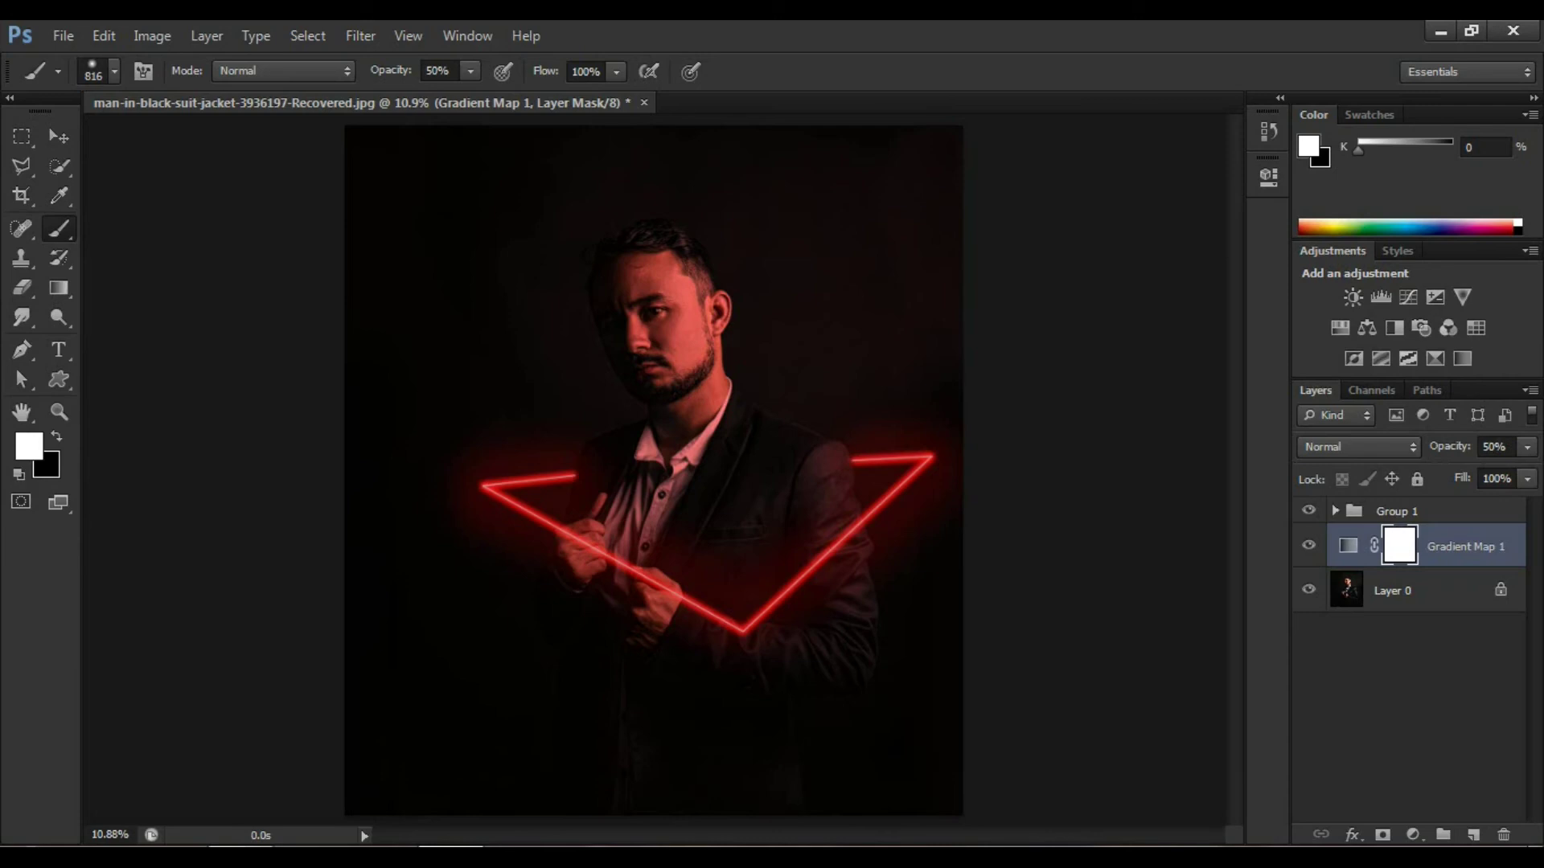
Invert the mask and paint white at 100% brush opacity over the man's face and torso.
key(ctrl+i)
key(Down)
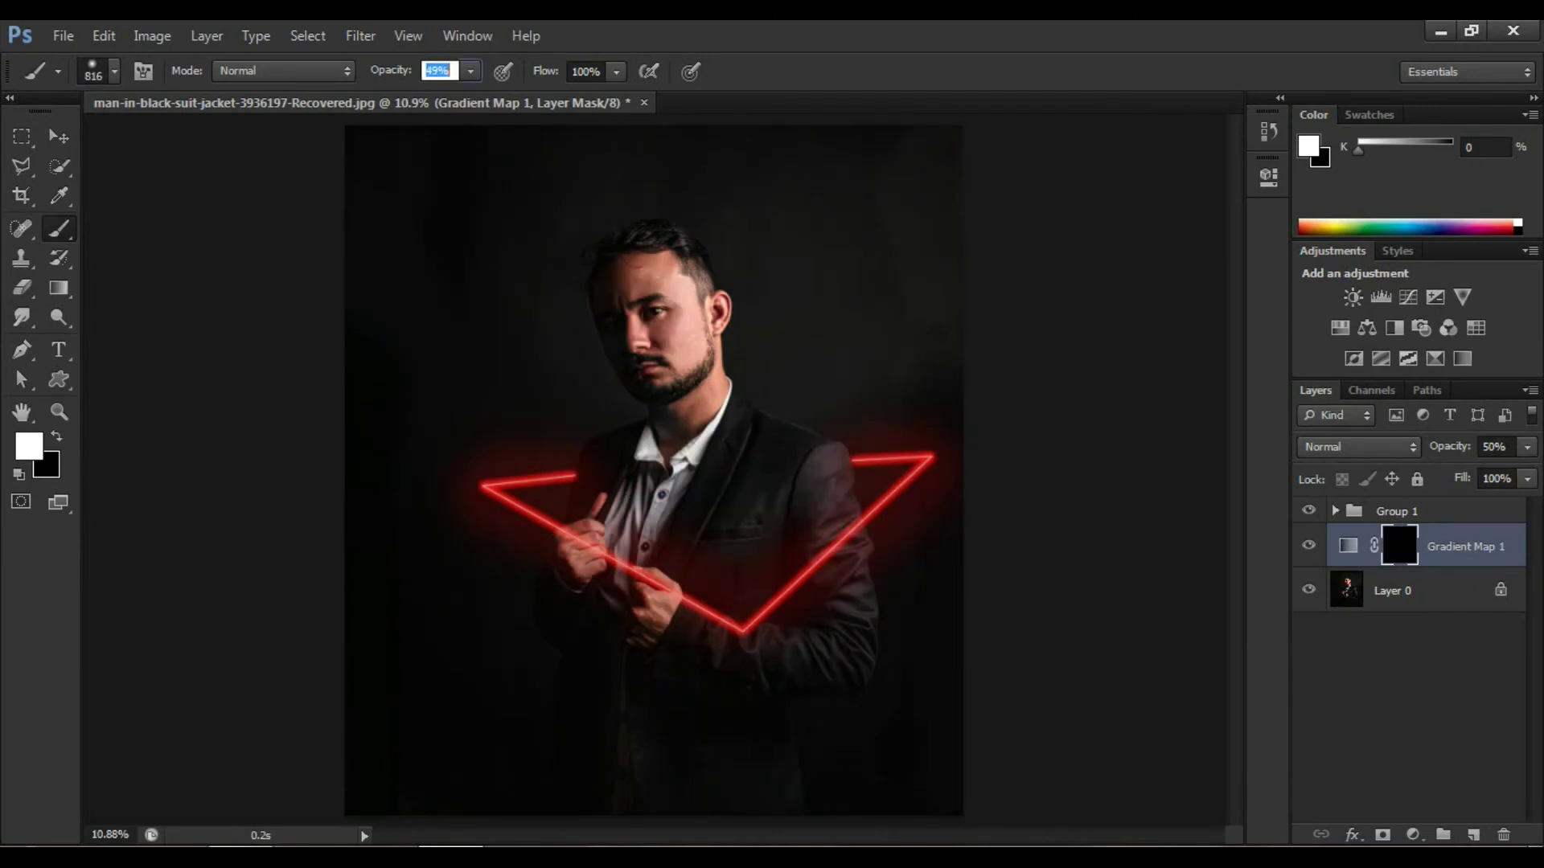
text(100)
key(Return)
drag(659, 257, 684, 386)
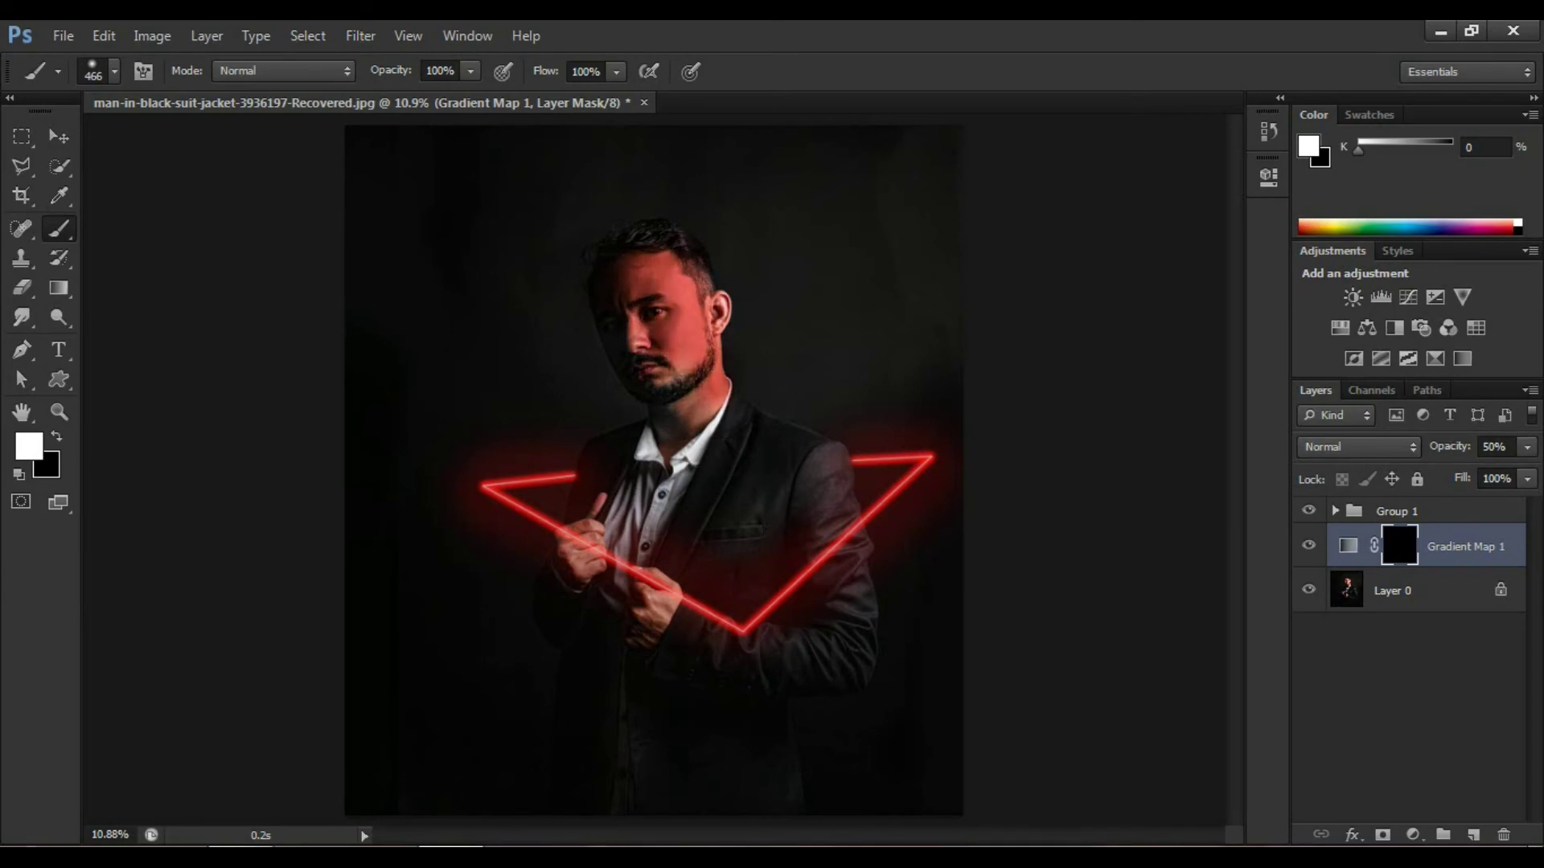
drag(691, 443, 656, 615)
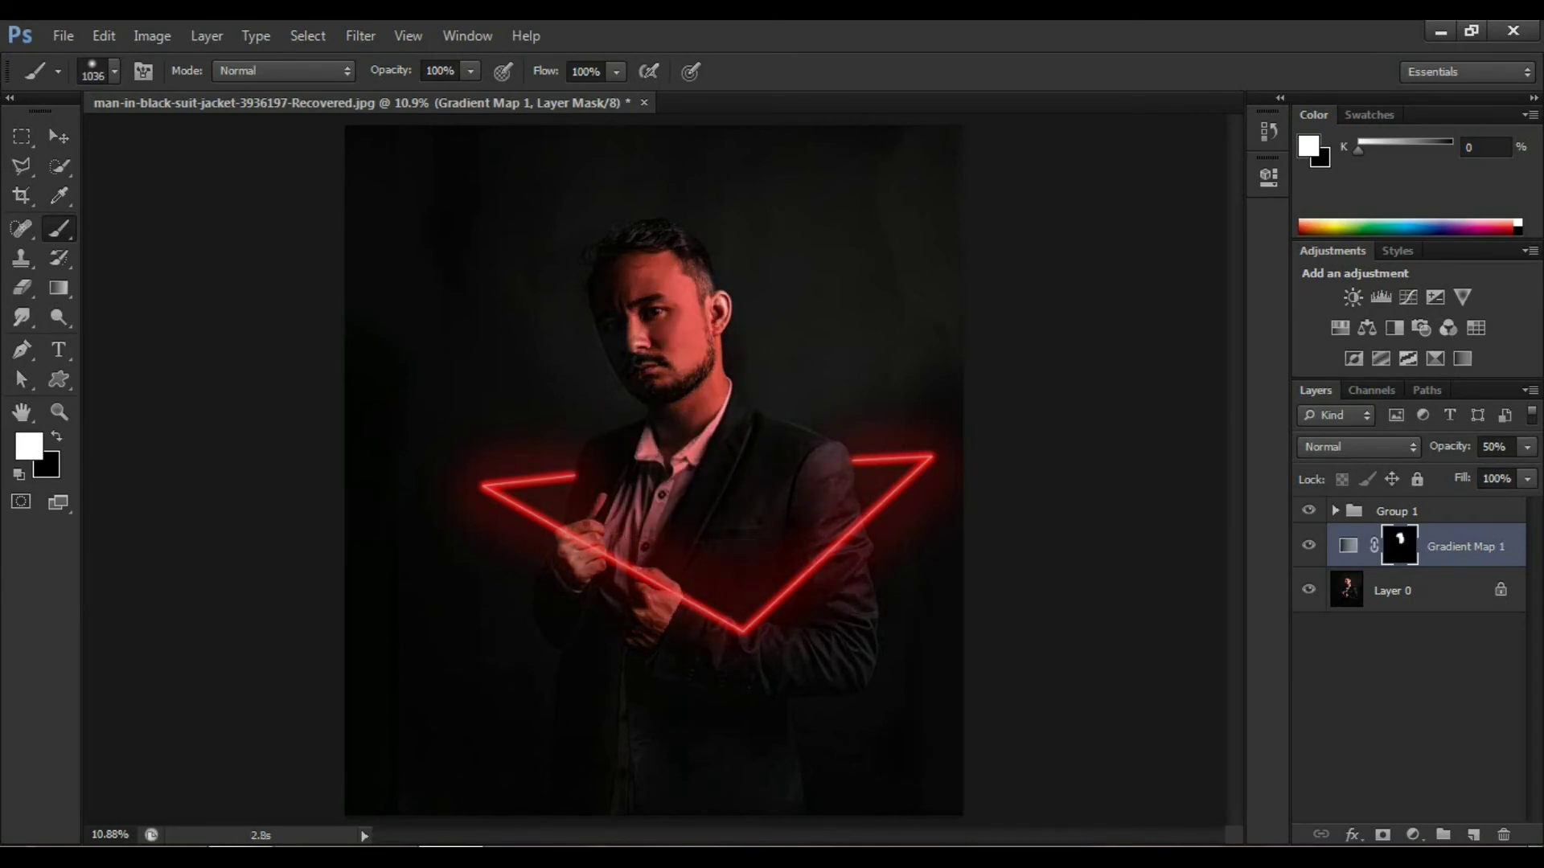
drag(715, 289, 639, 338)
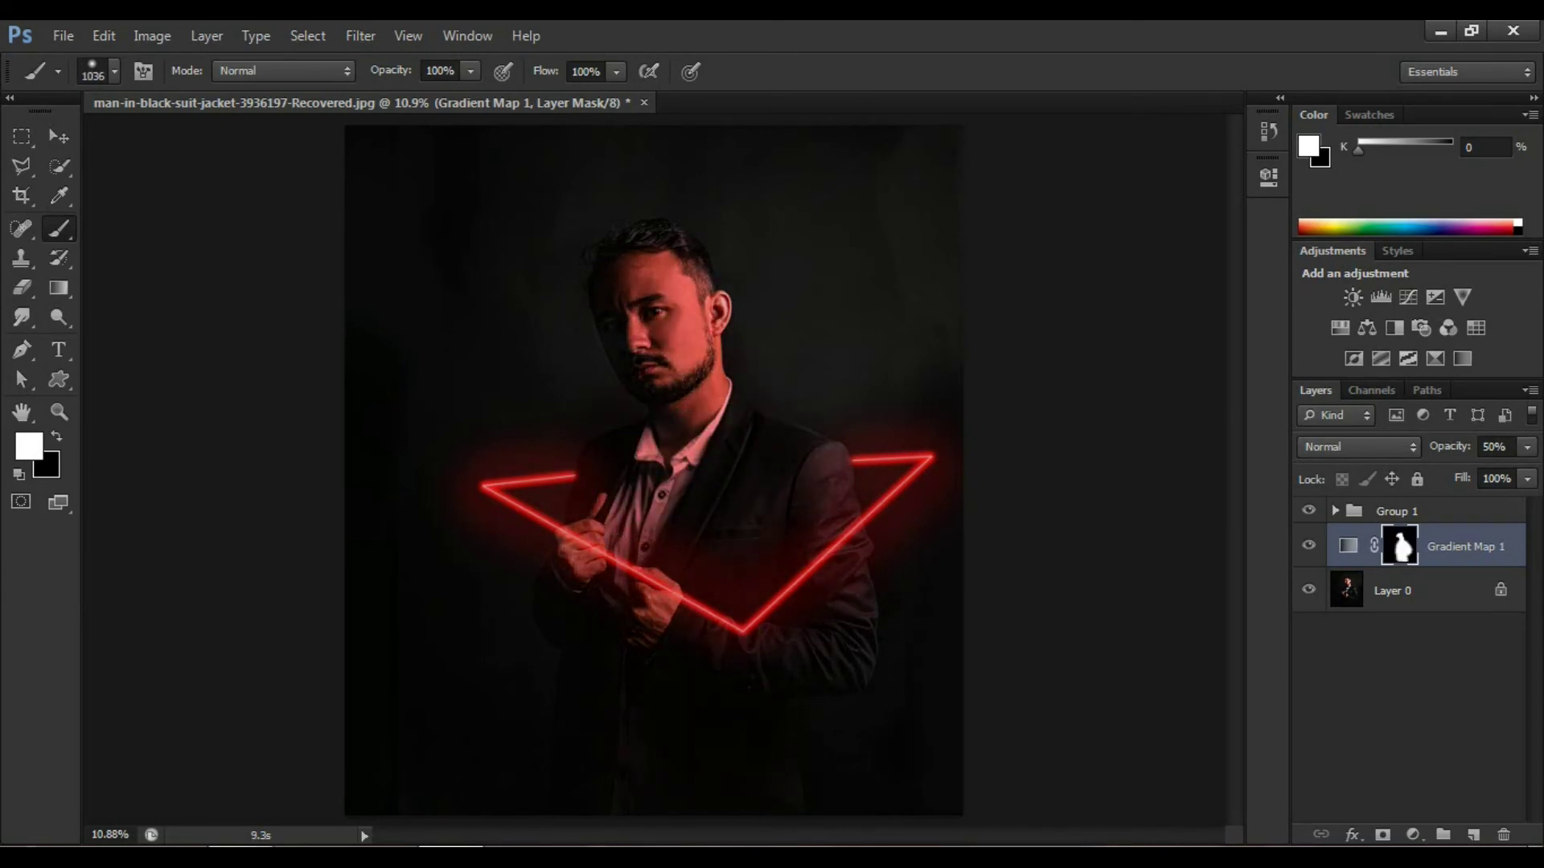
click(684, 306)
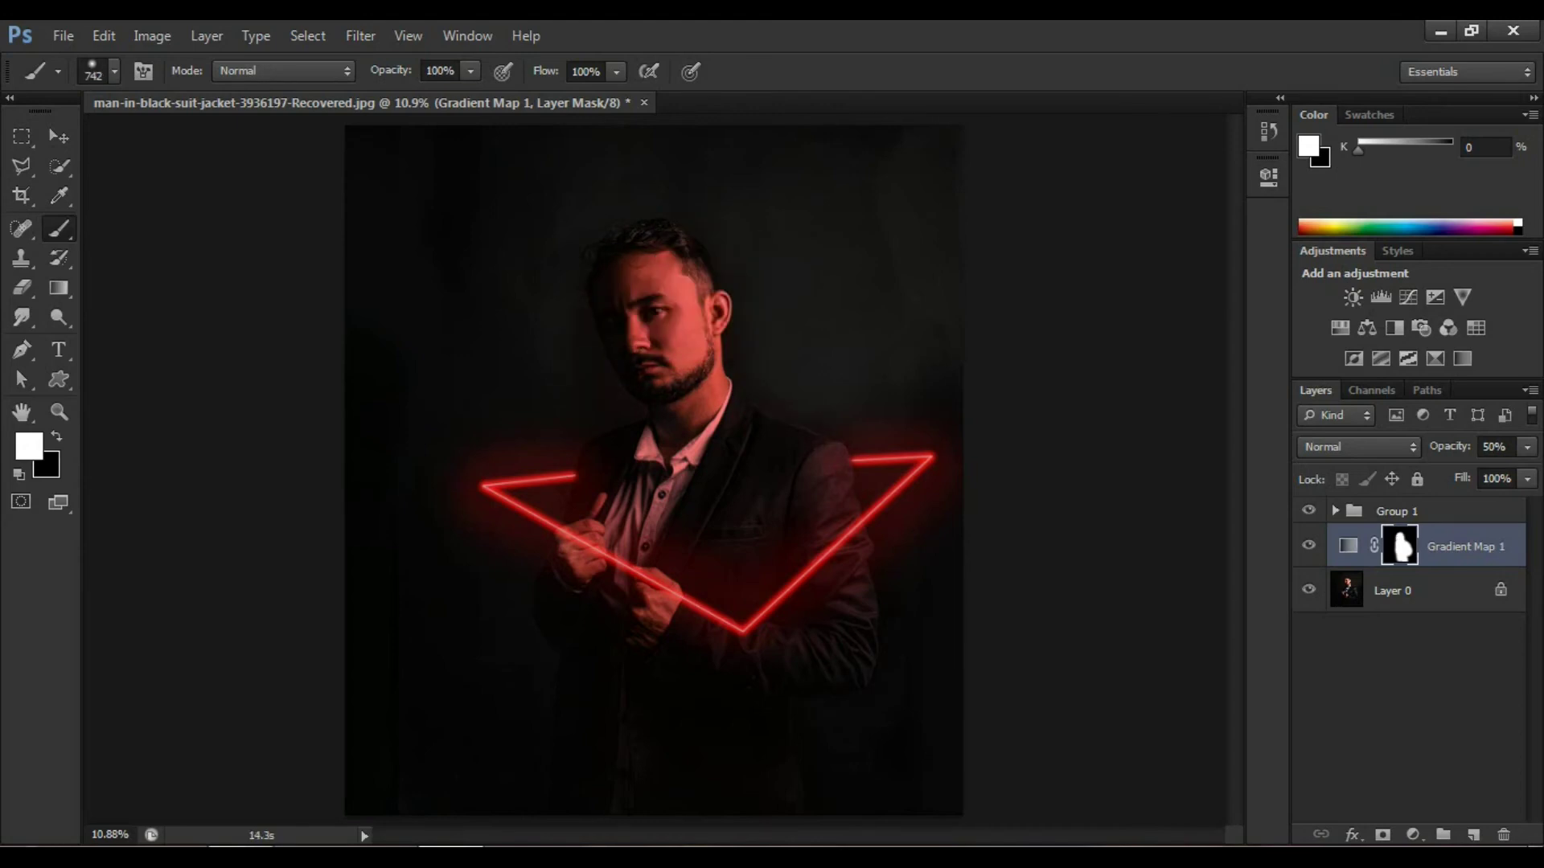
Add a Brightness/Contrast adjustment layer with Brightness 100 and Contrast -2.
click(1412, 835)
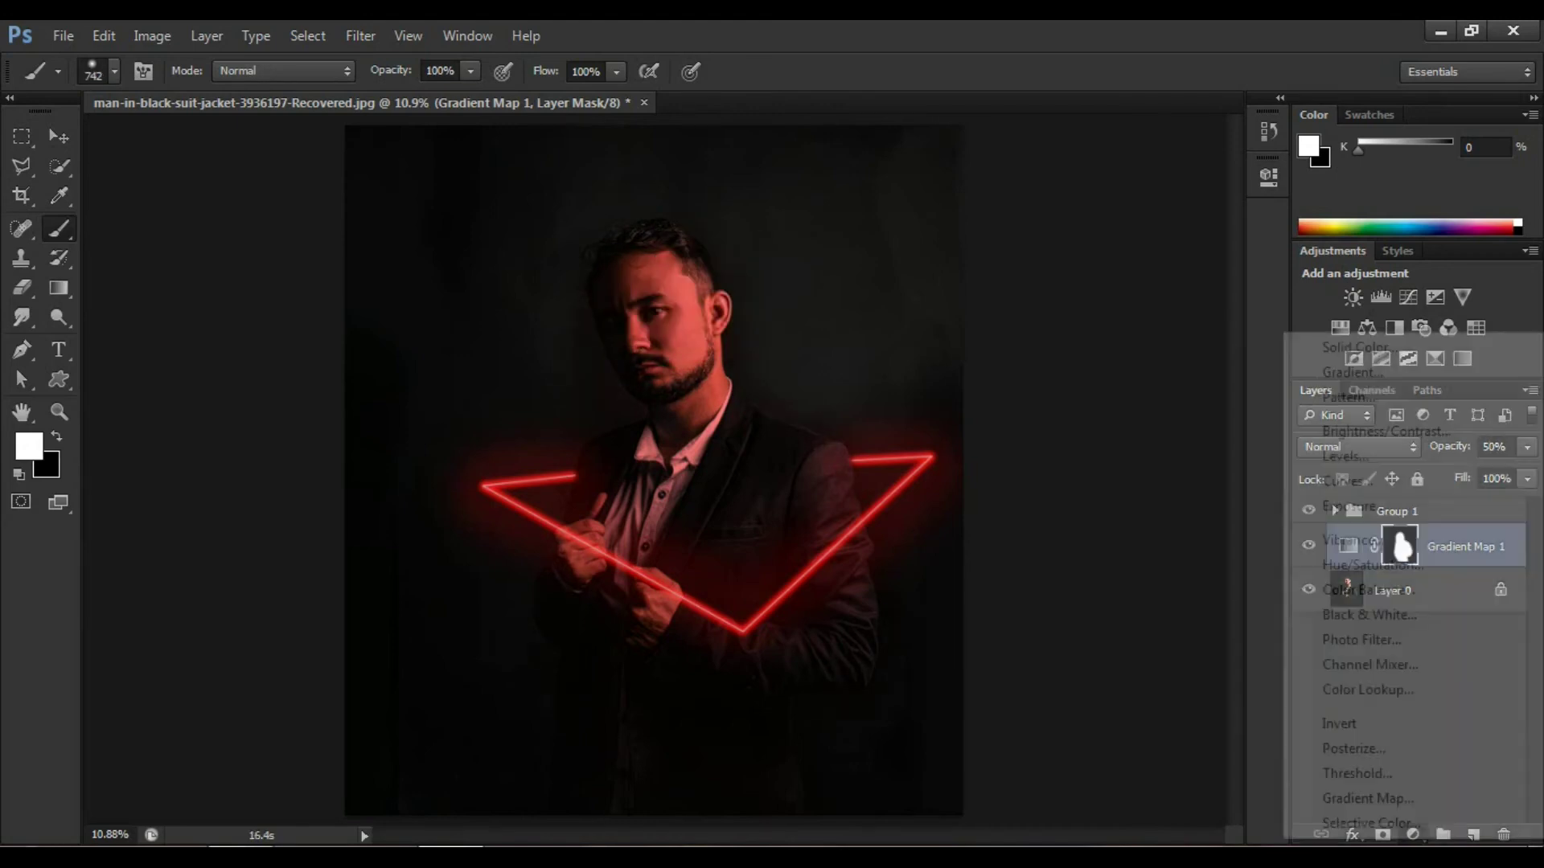
click(1386, 431)
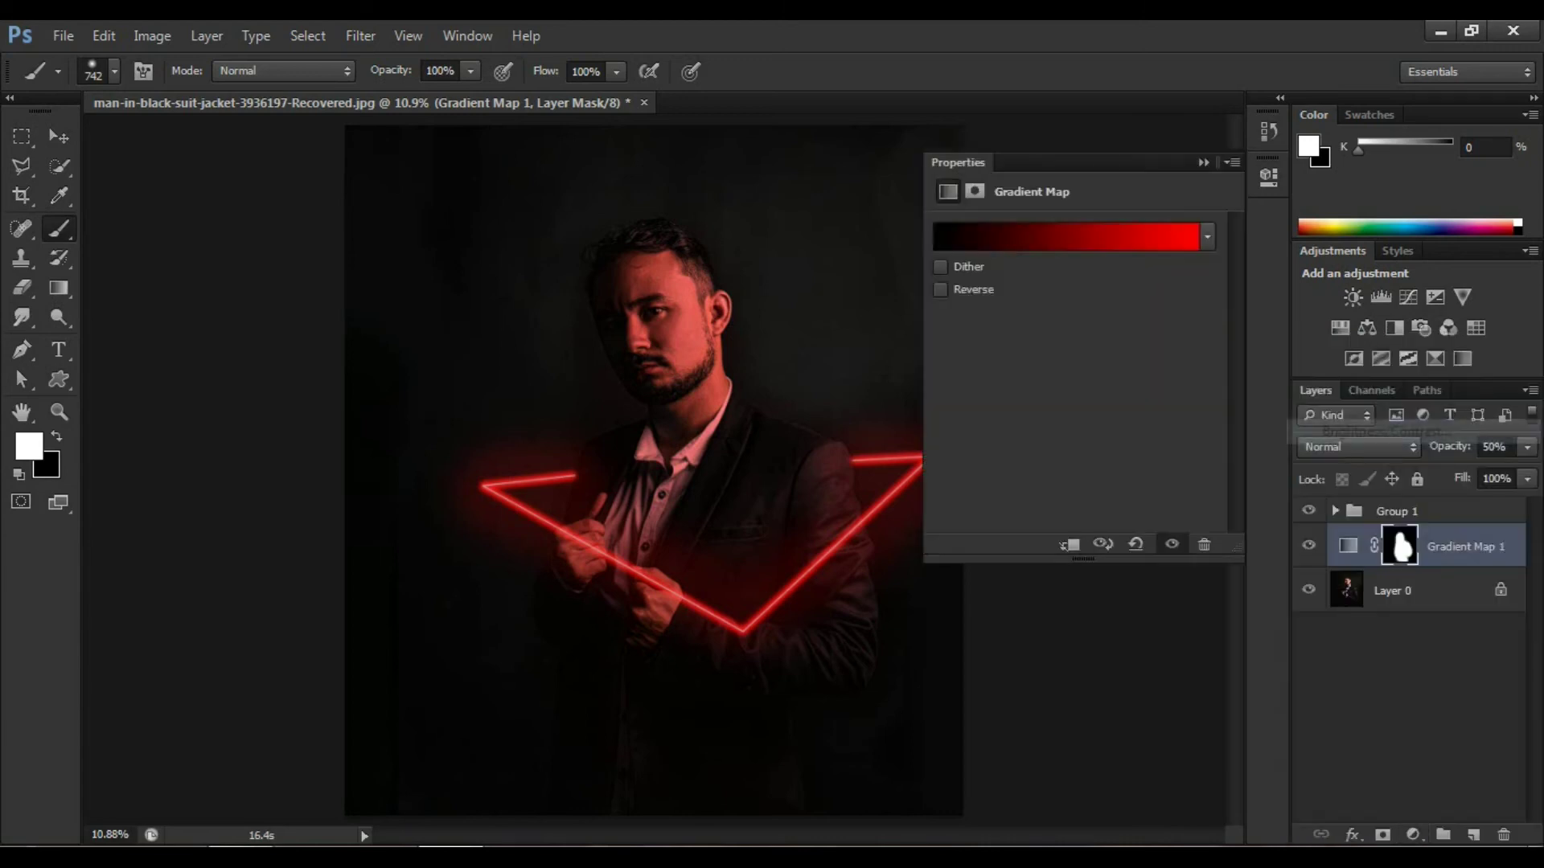
drag(1075, 289, 1167, 289)
mouse_move(1075, 335)
mouse_down()
mouse_move(1053, 334)
mouse_move(1069, 334)
mouse_up()
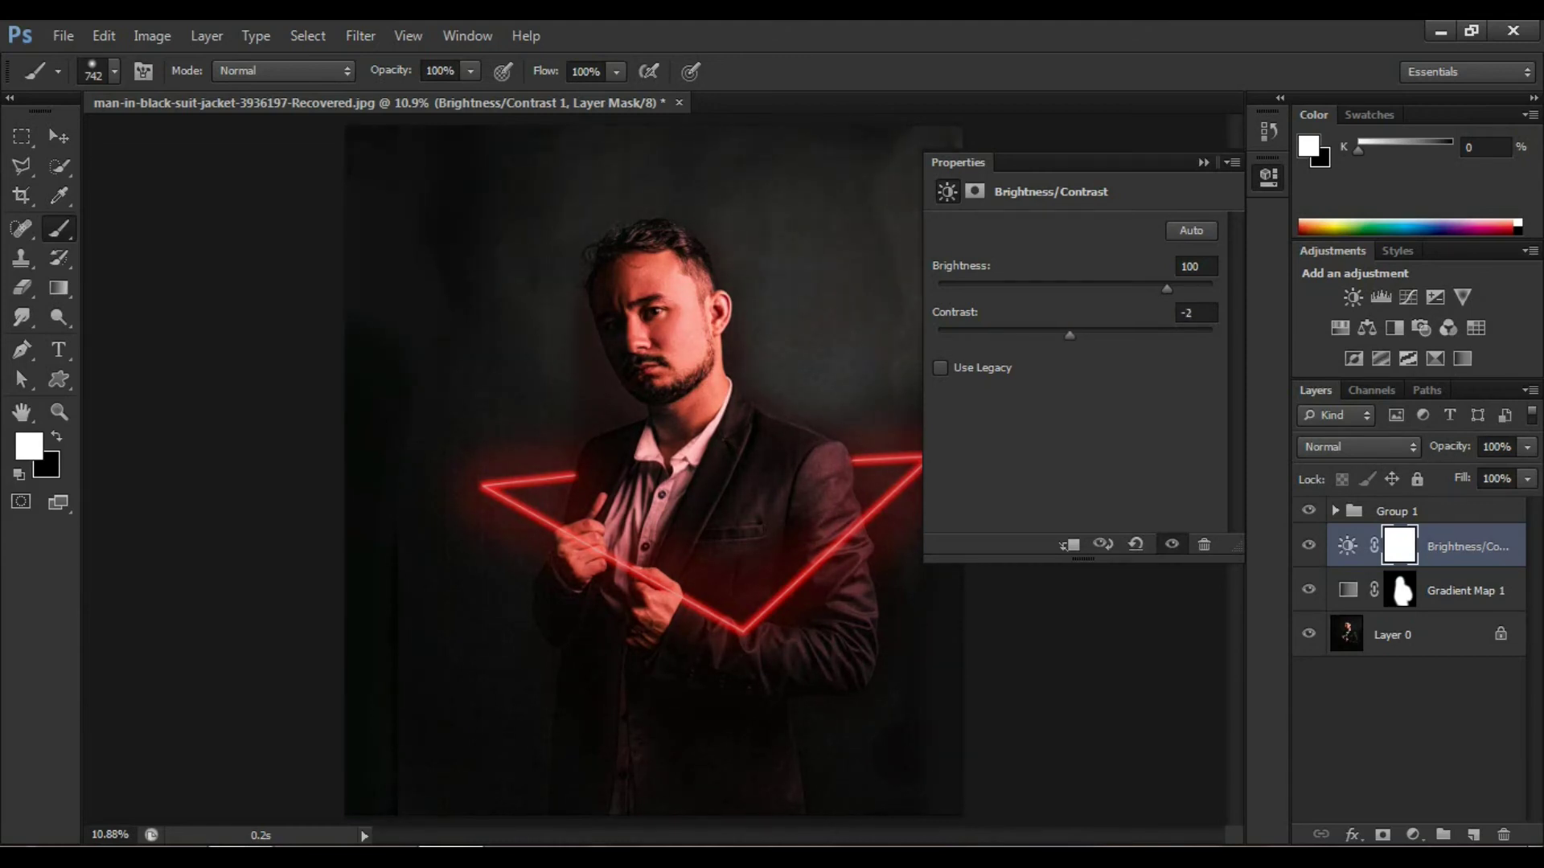
click(1203, 162)
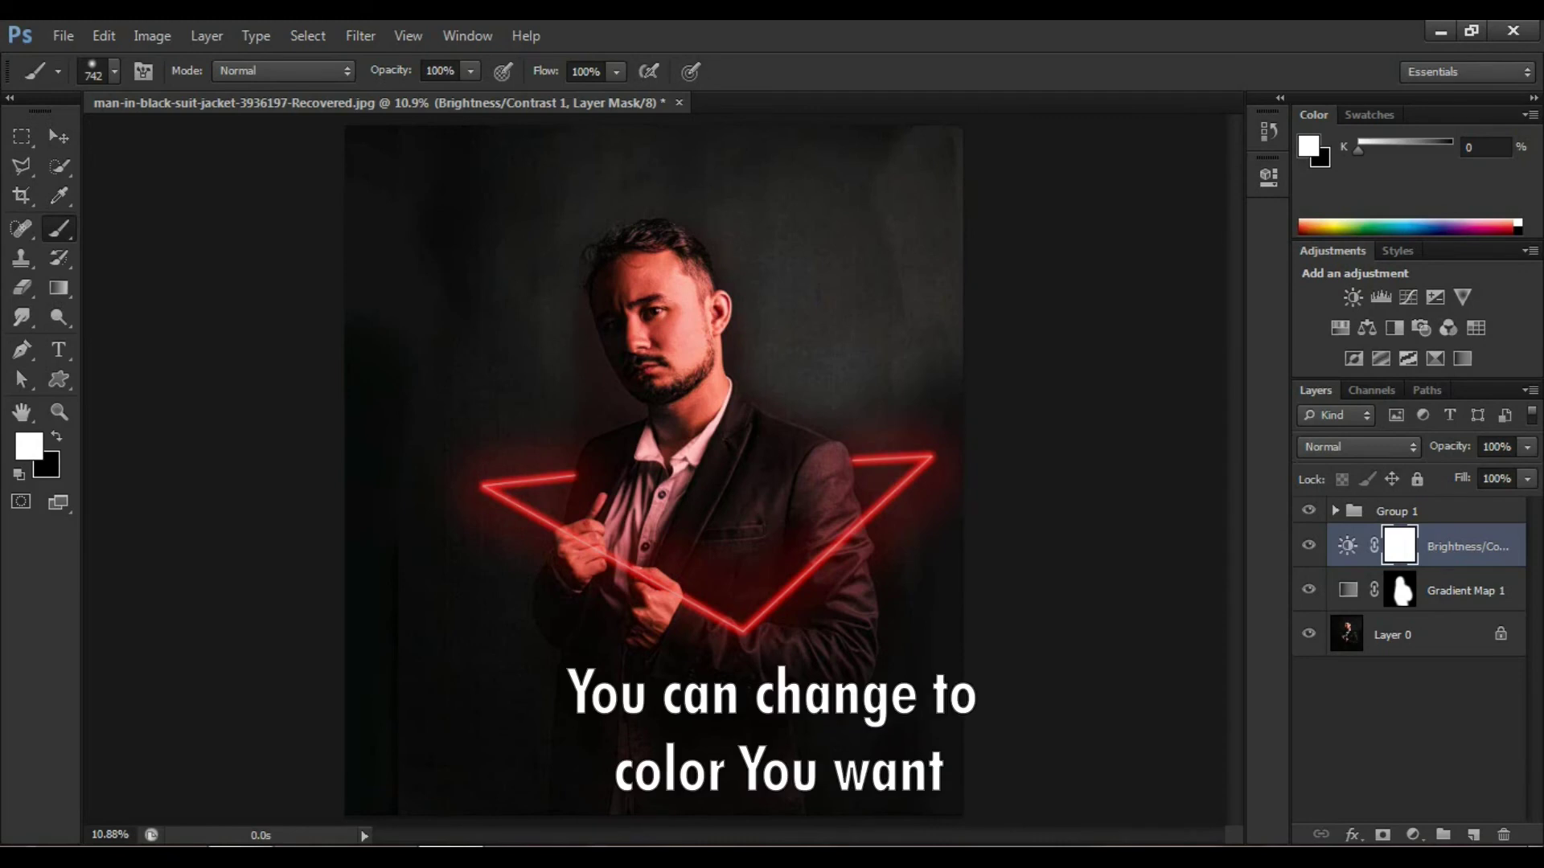
Invert the Brightness/Contrast mask and set the brush to 50% opacity, 50% flow, about 577 px.
key(ctrl+i)
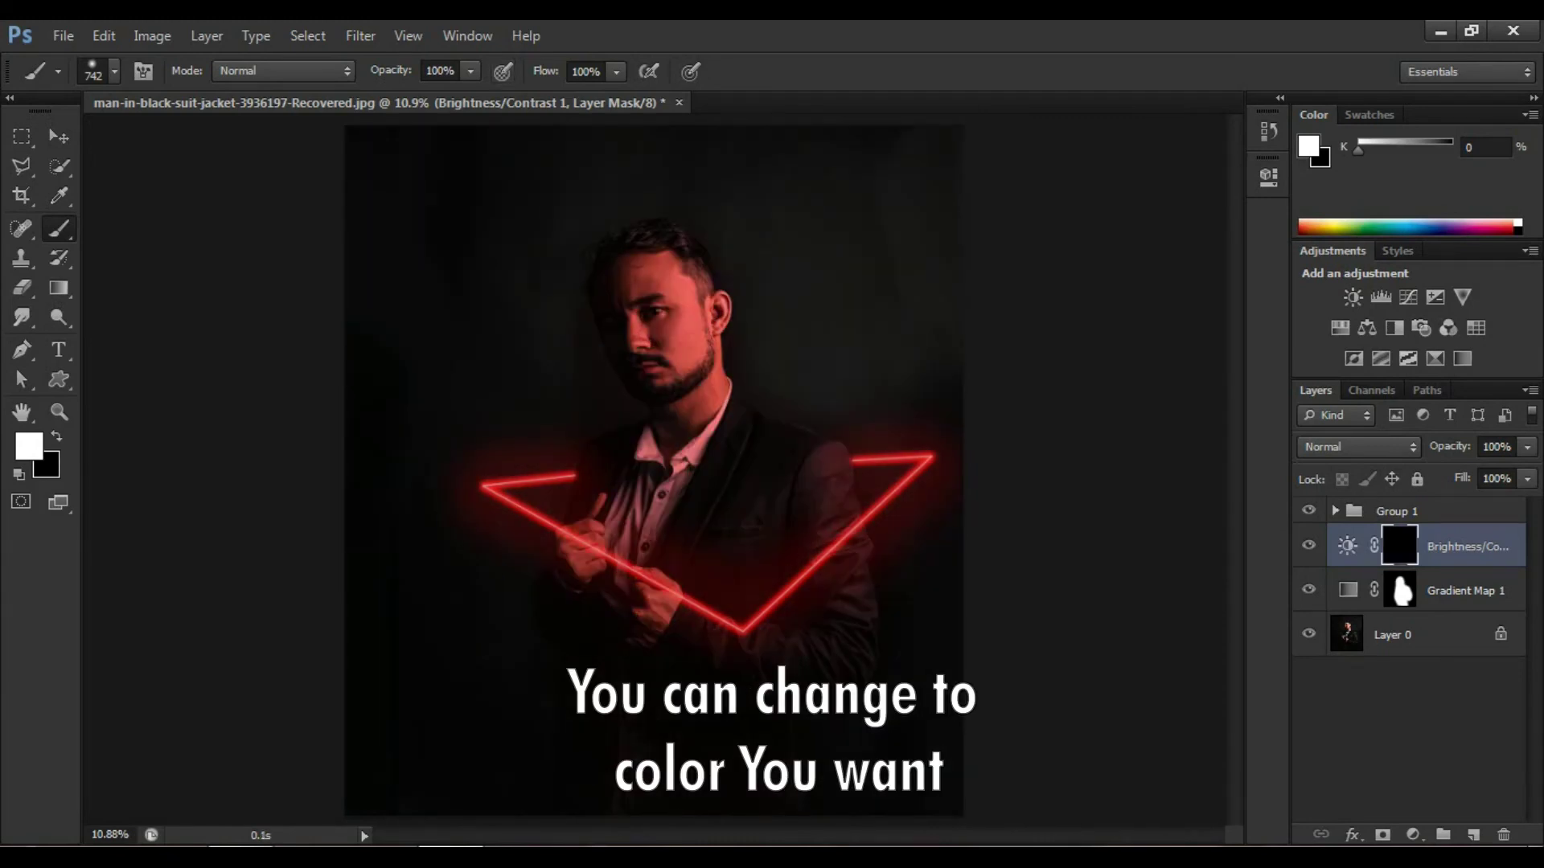
key(Return)
text(23)
key(Return)
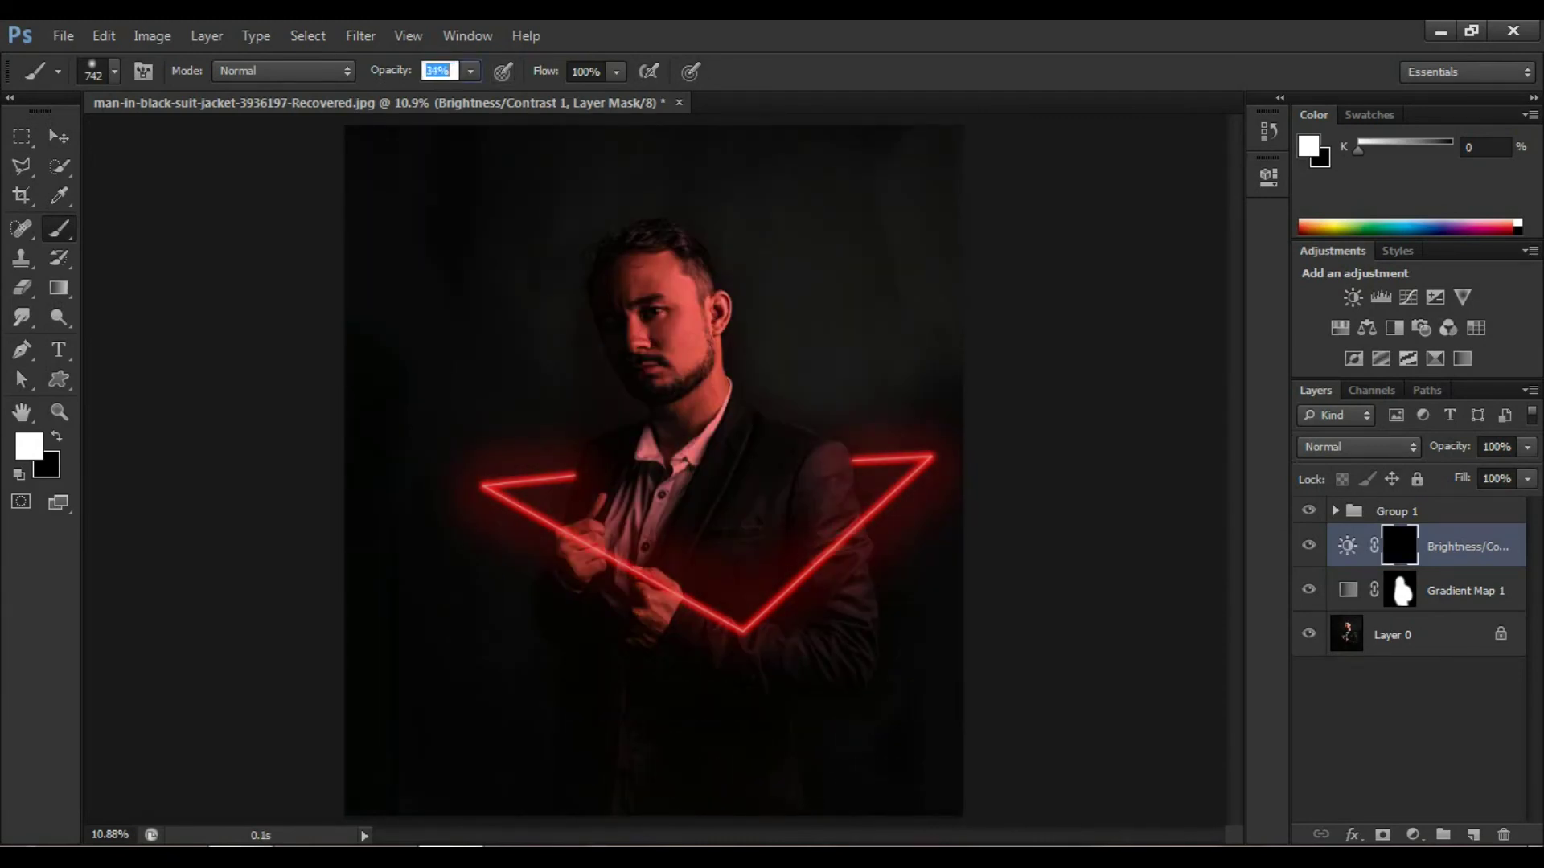
key(5)
key(bracketright)
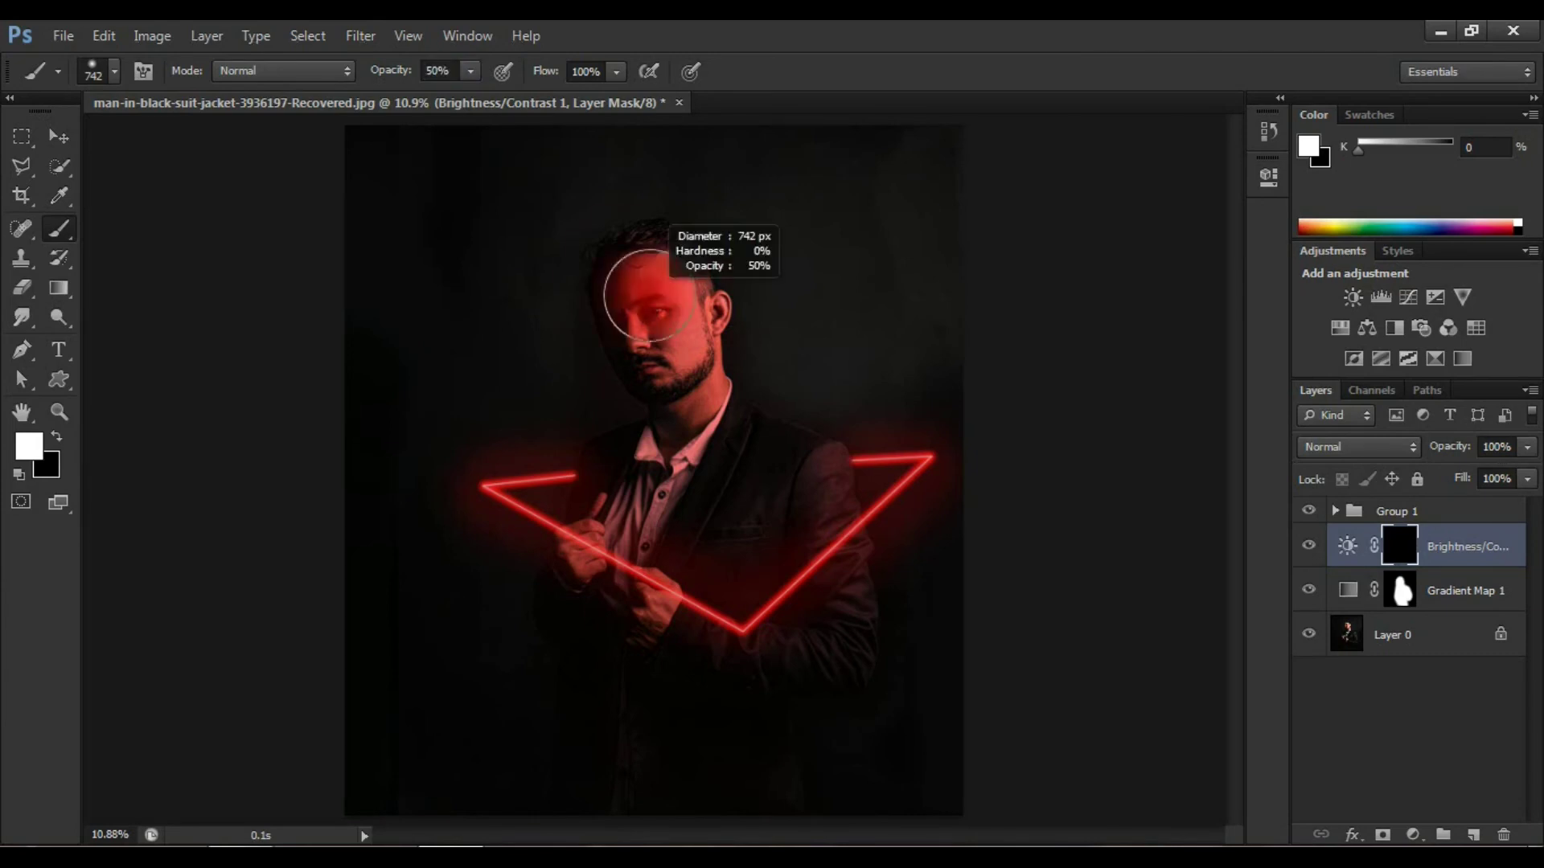
key(Return)
key(Tab)
text(50)
key(Return)
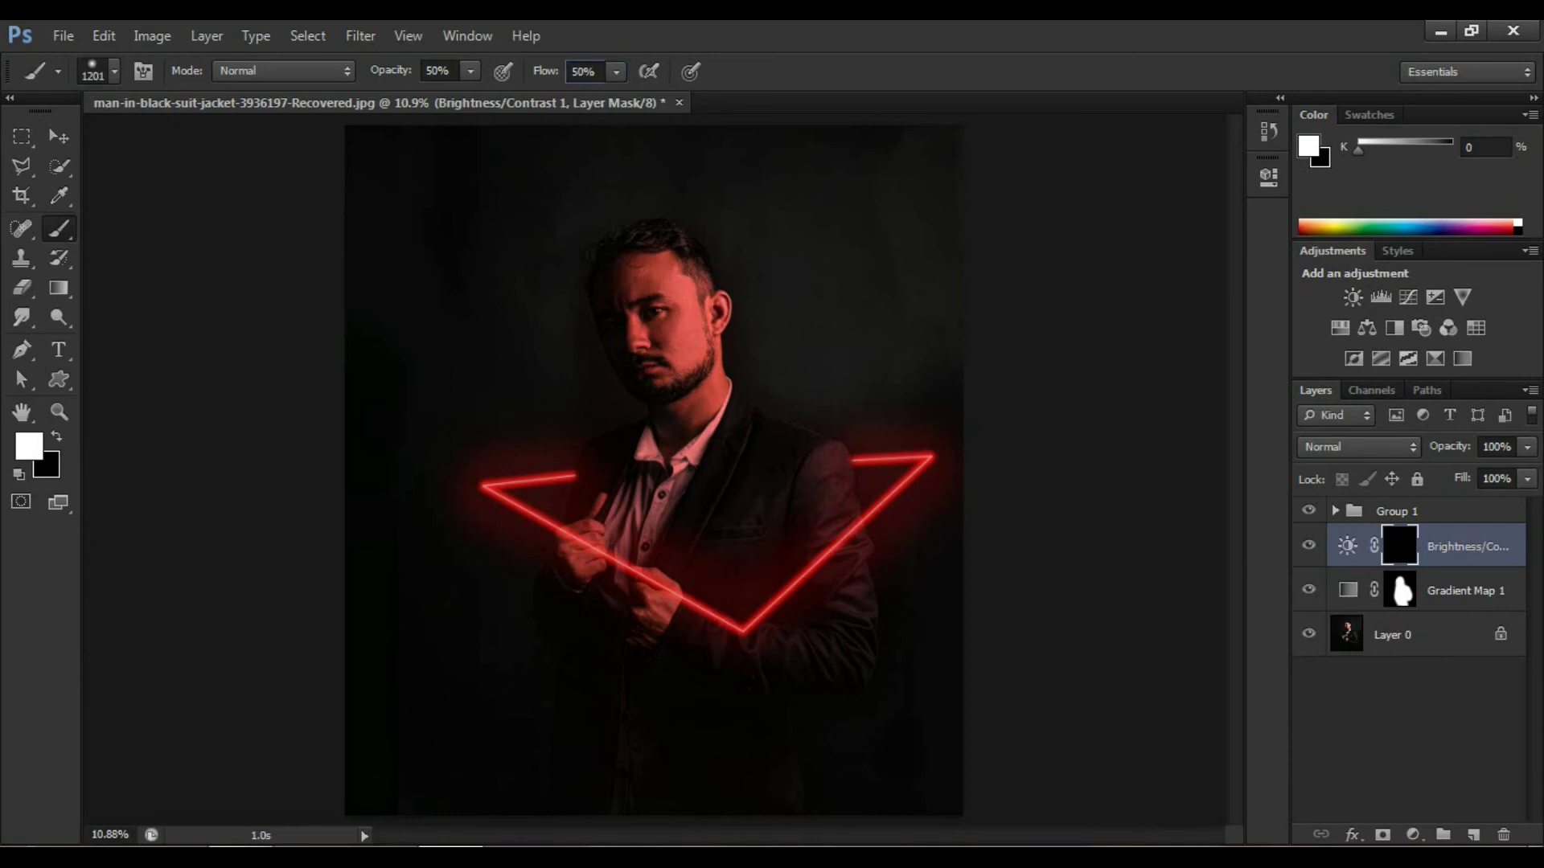
drag(697, 345, 668, 346)
Paint white into the mask over the face, both hands and the shirt.
mouse_move(660, 270)
mouse_down()
mouse_move(700, 378)
mouse_move(719, 322)
mouse_move(703, 418)
mouse_up()
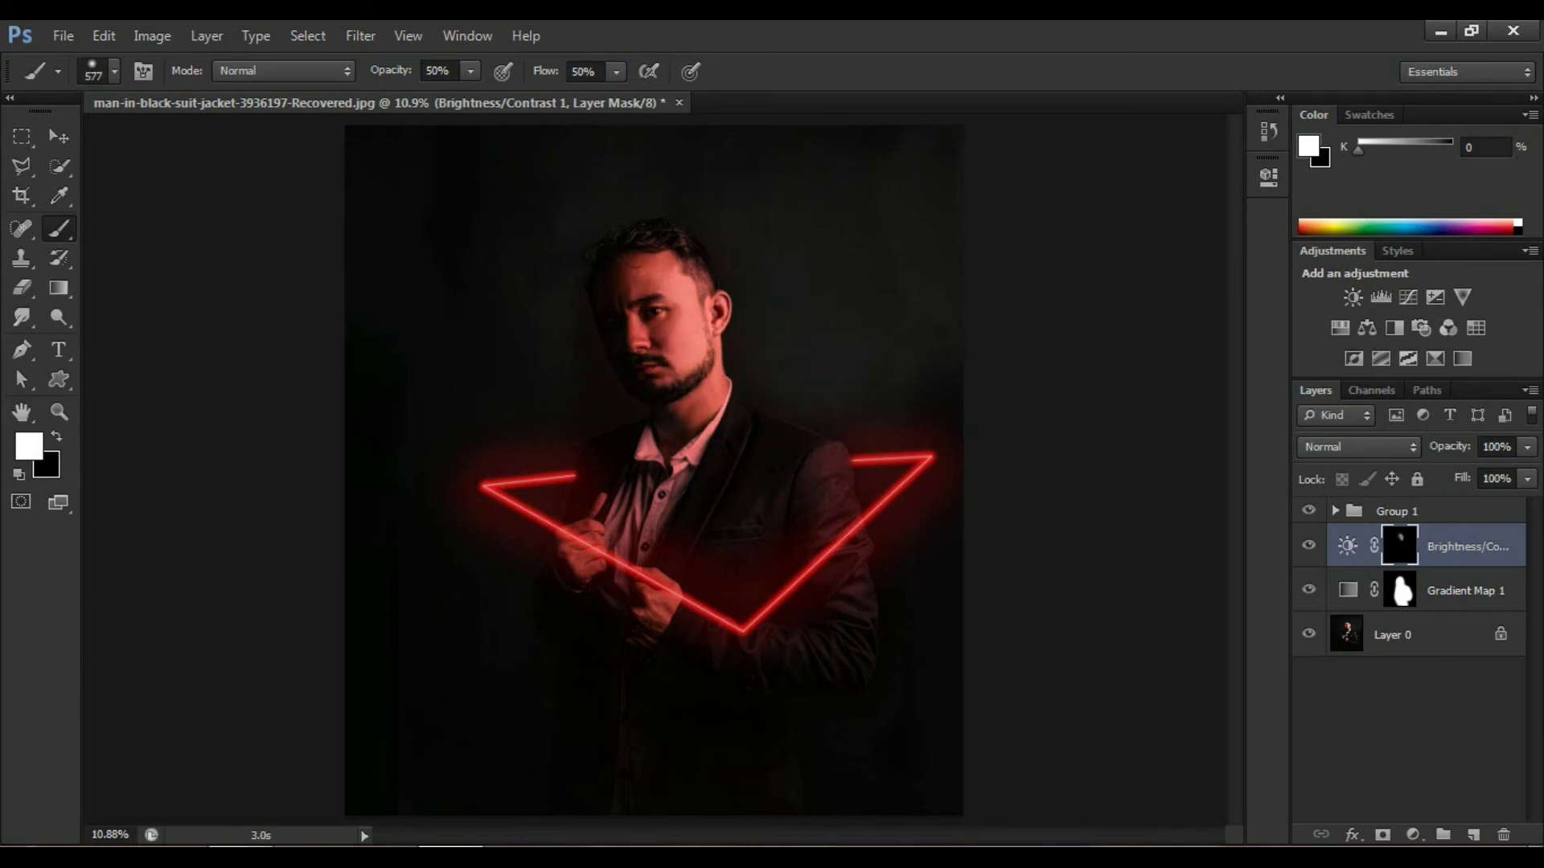
drag(595, 563, 659, 603)
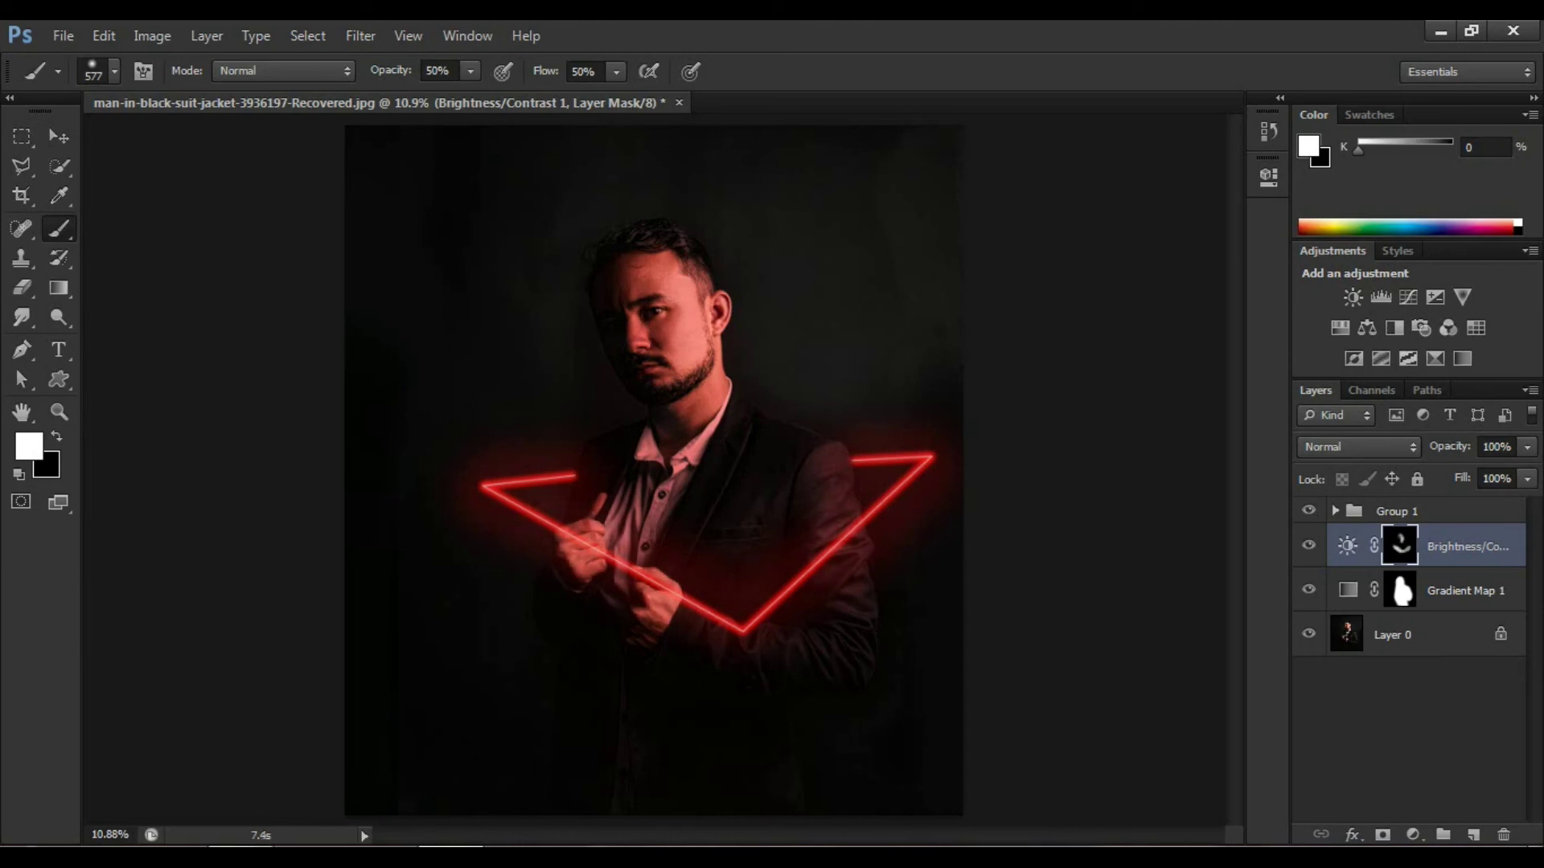
mouse_move(691, 450)
mouse_down()
mouse_move(643, 535)
mouse_move(619, 530)
mouse_up()
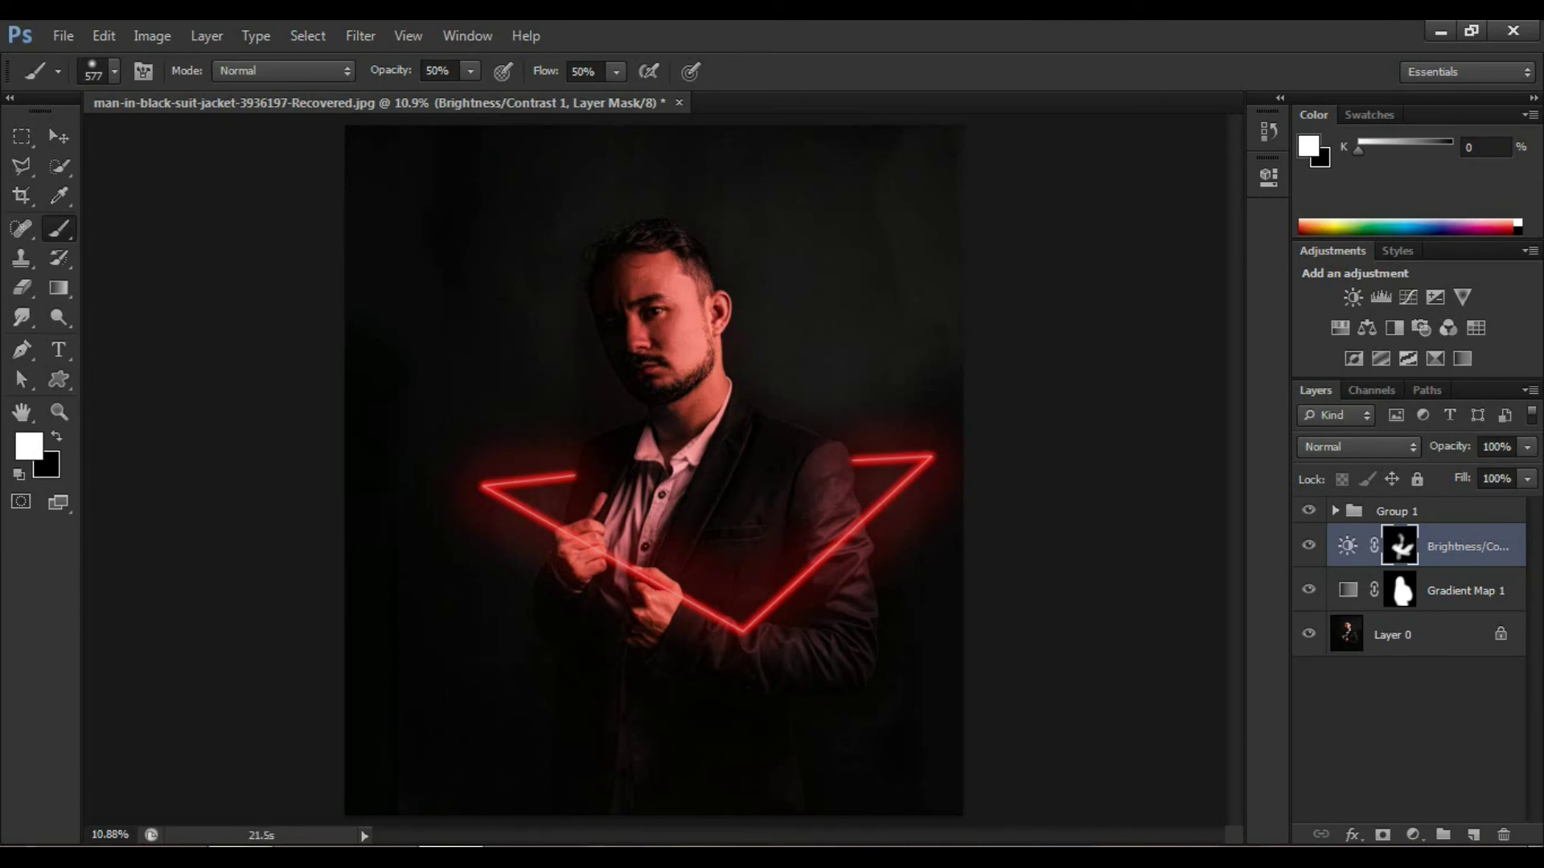
key(ctrl+2)
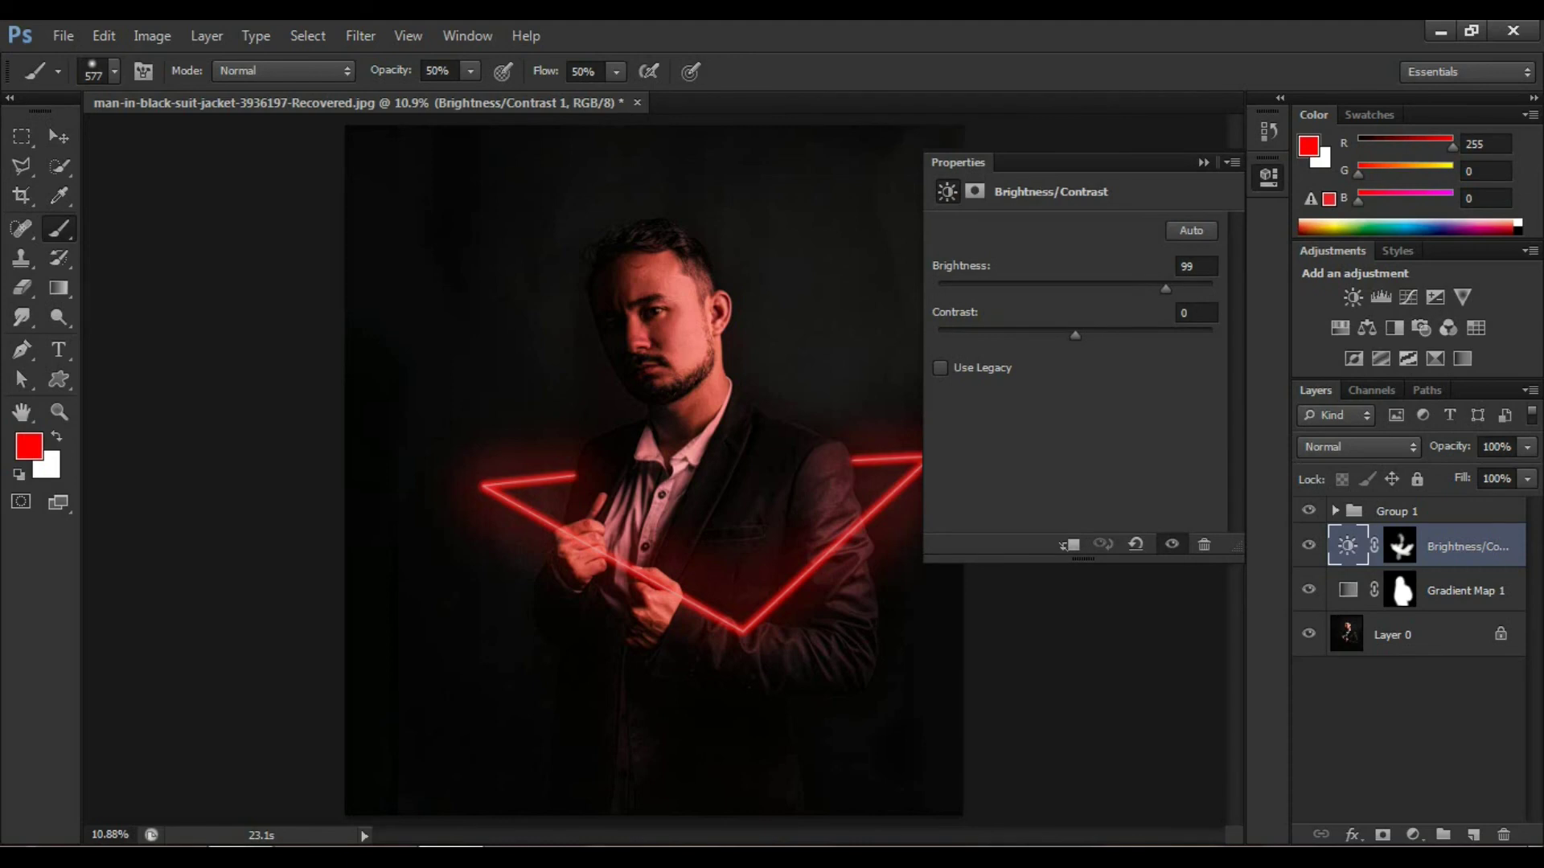
Raise Brightness to 130, then try duplicating the neon triangle group and undo it.
drag(1165, 289, 1177, 289)
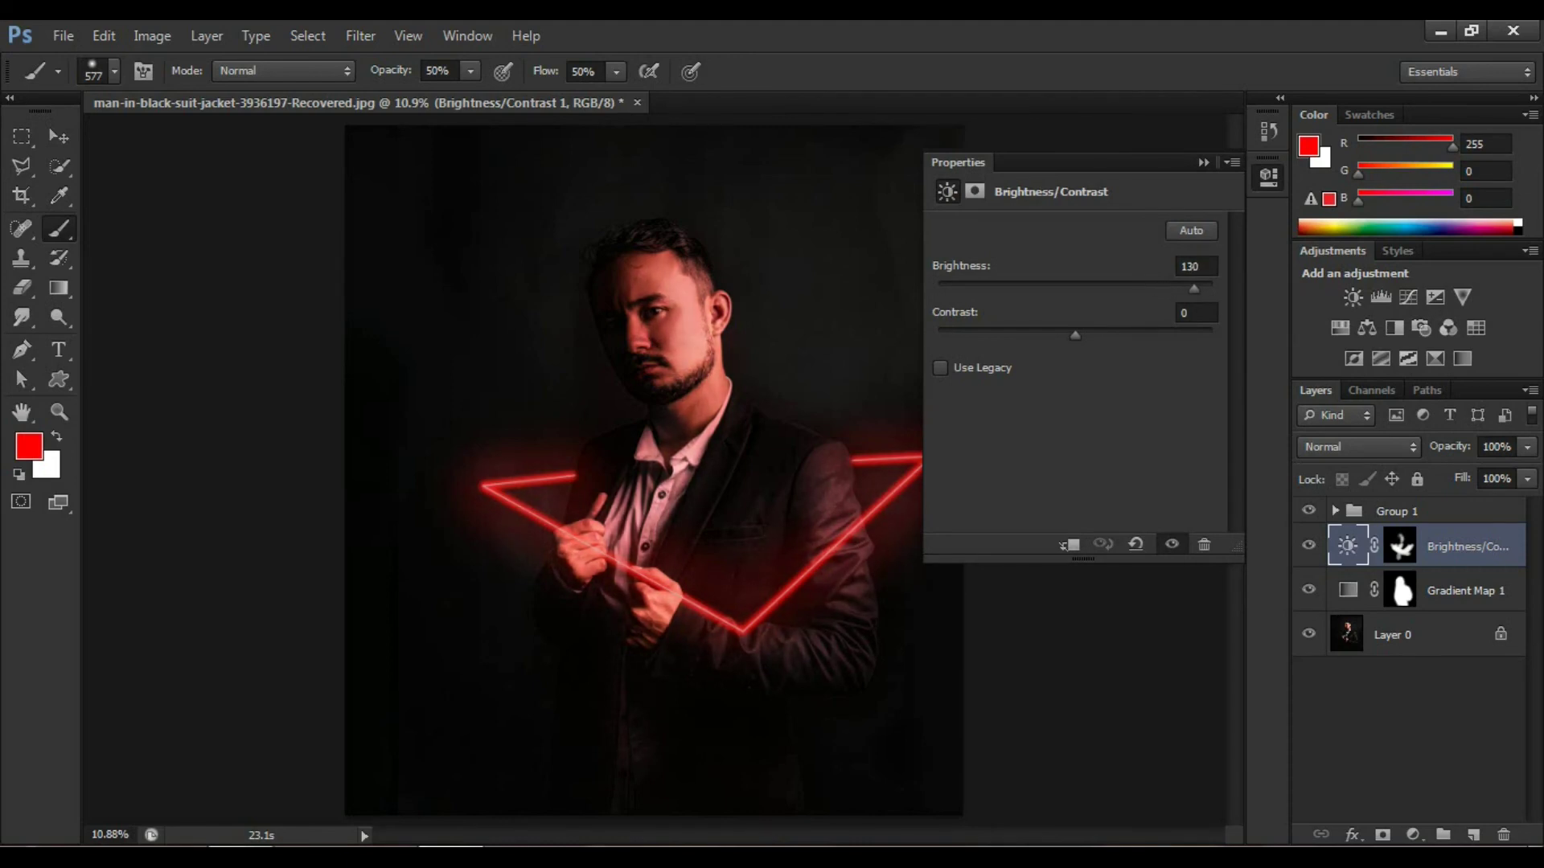
click(1203, 162)
click(1395, 512)
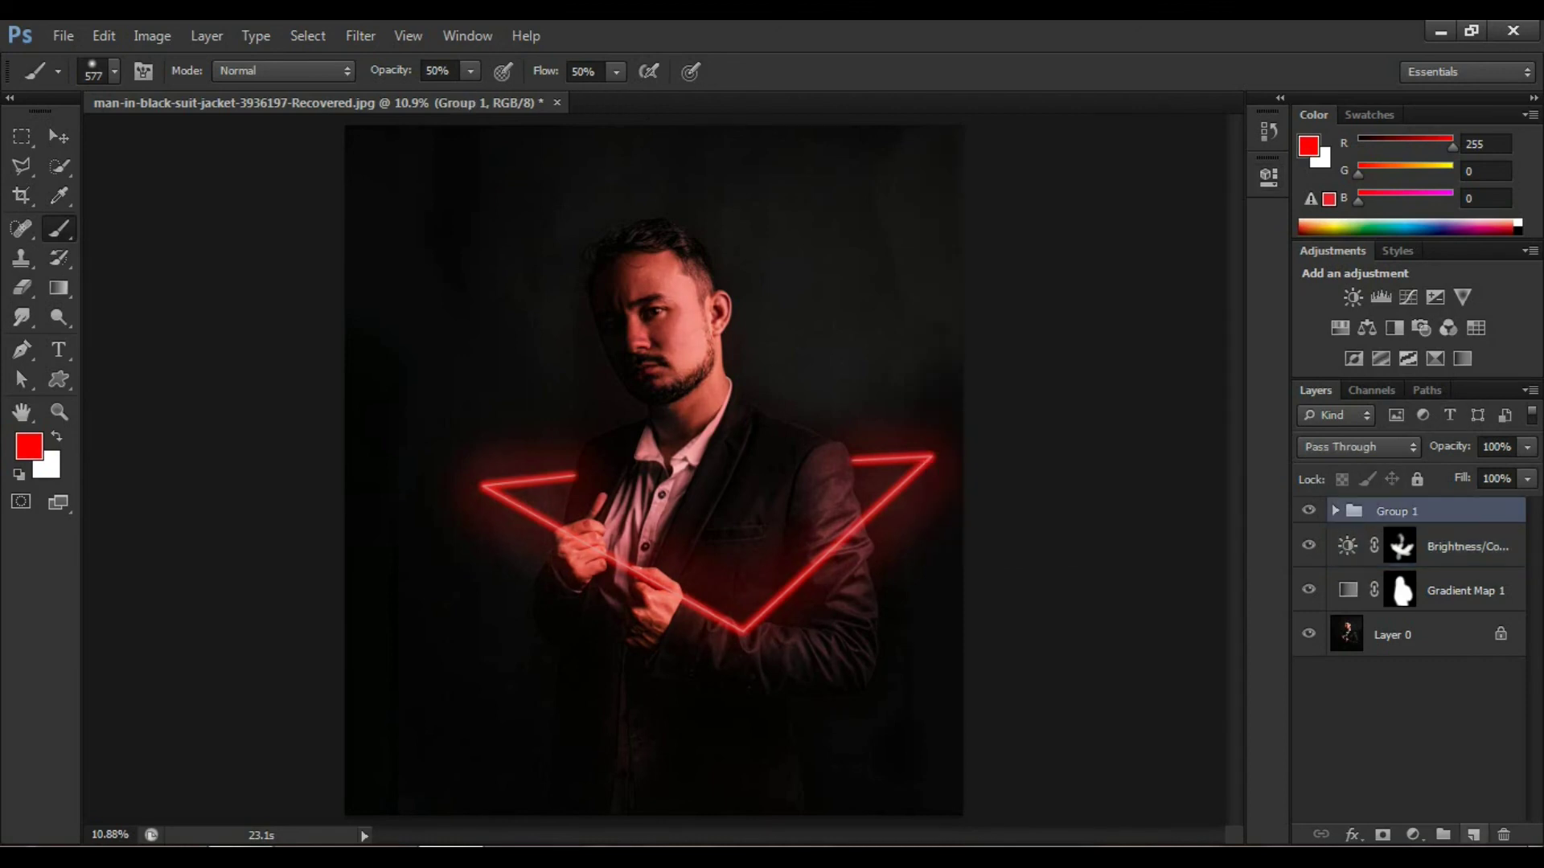
drag(1395, 512, 1472, 834)
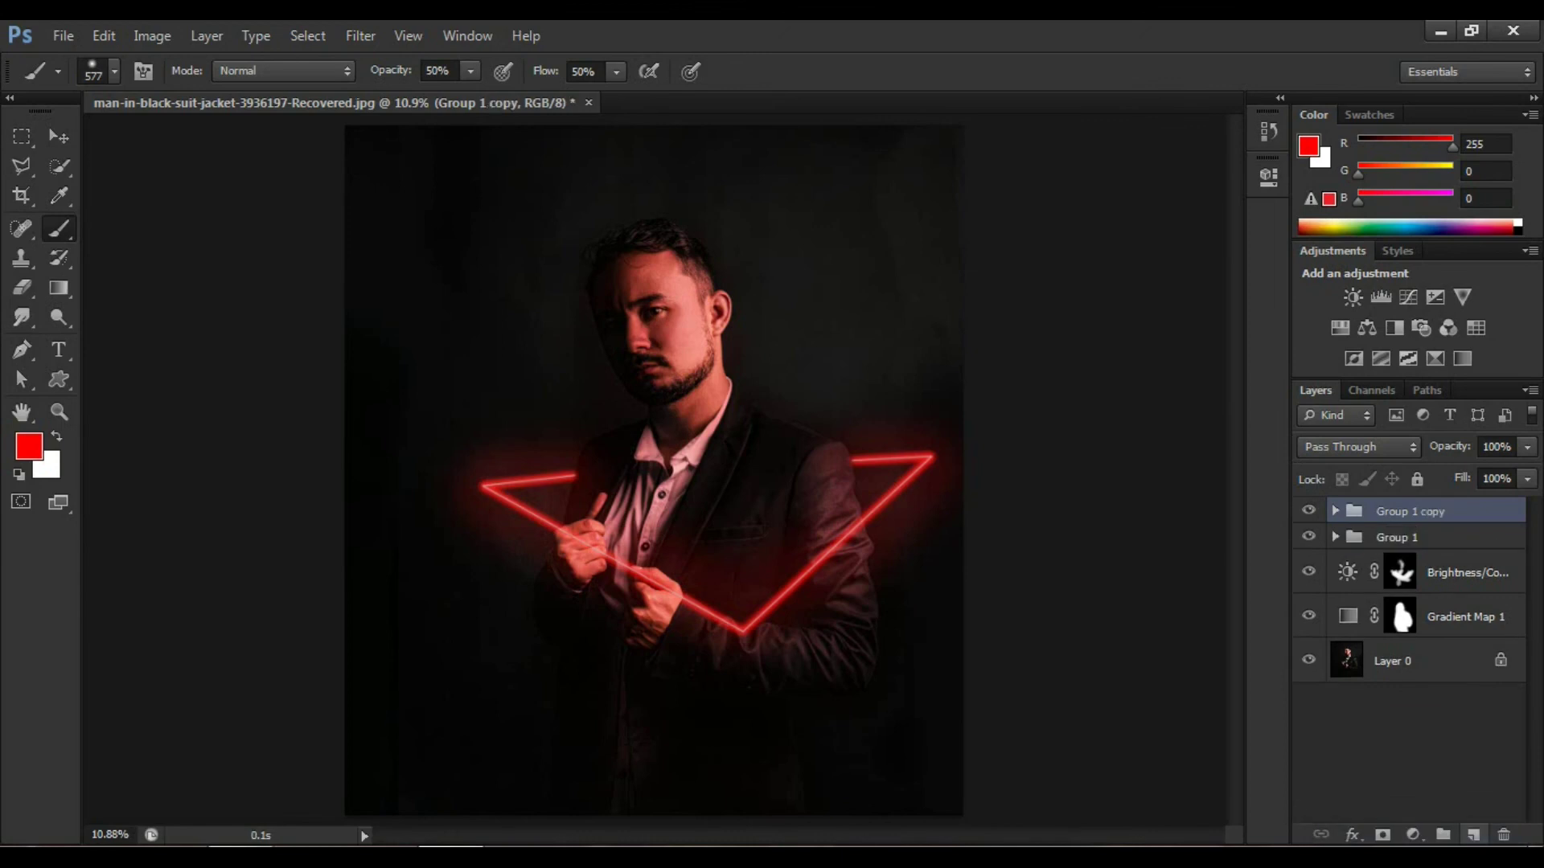
key(ctrl+z)
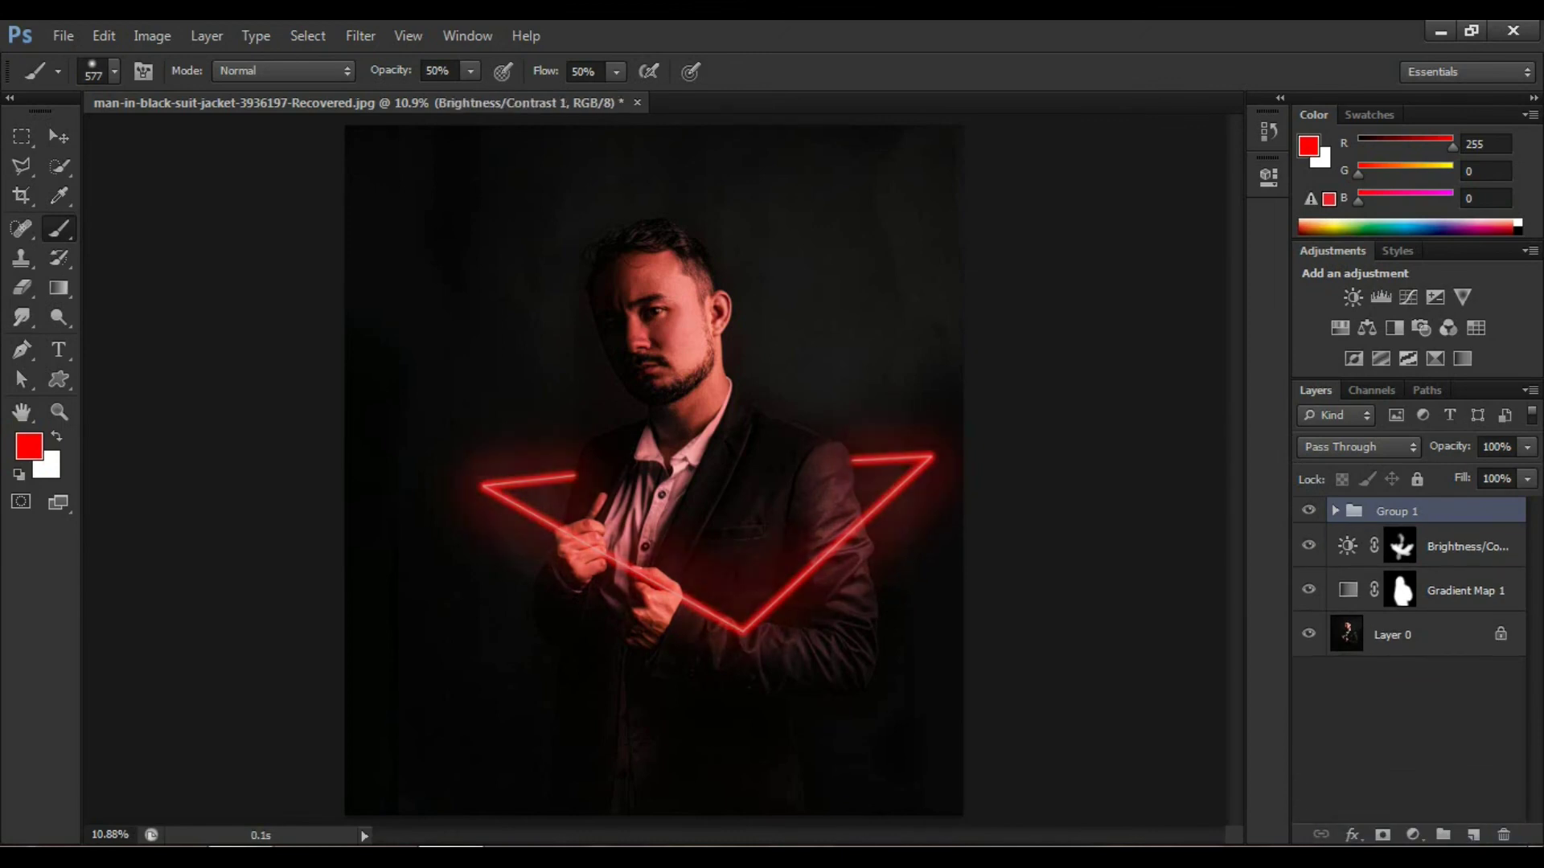
Add a Hue/Saturation adjustment and shift the hue to turn the glow purple.
click(1413, 834)
click(1371, 556)
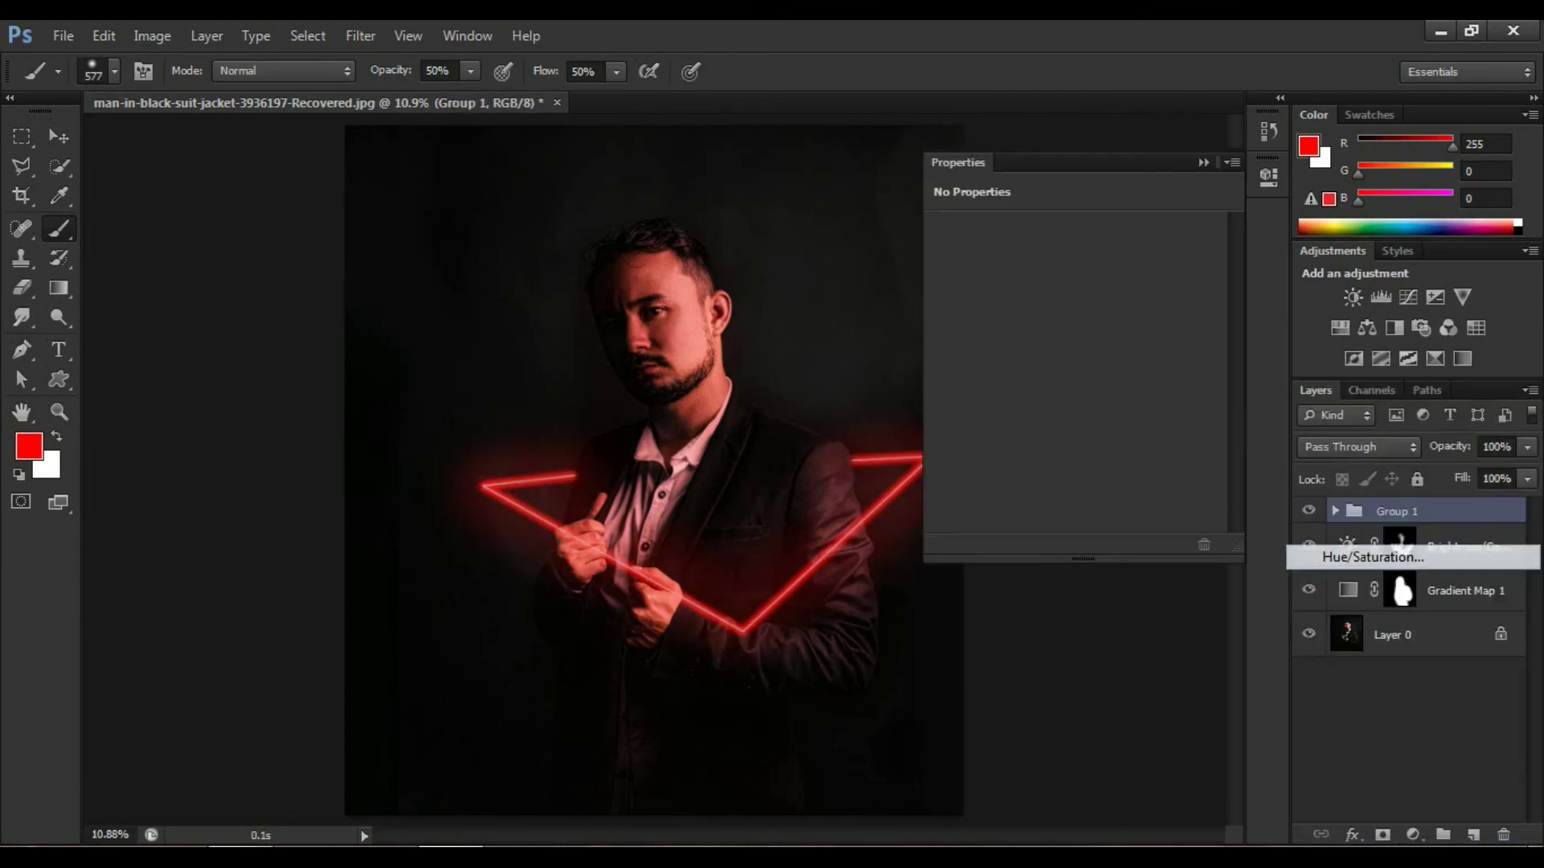
drag(1070, 316, 947, 317)
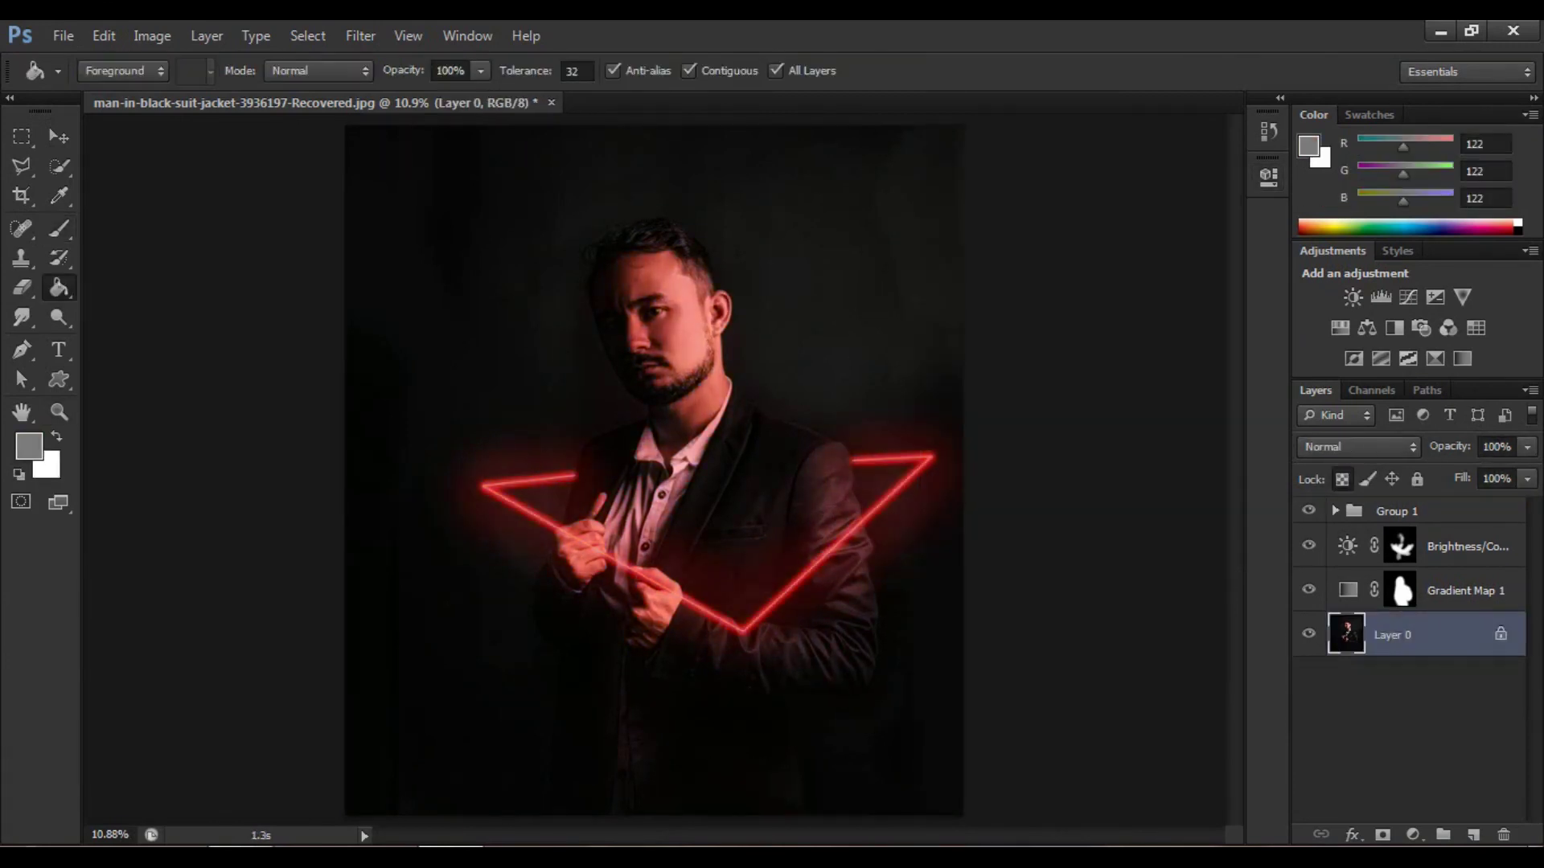
Duplicate Layer 0 and apply a High Pass filter with a 3.2-pixel radius to the copy.
mouse_move(1407, 634)
mouse_down()
mouse_move(1407, 507)
mouse_move(1407, 655)
mouse_up()
click(360, 35)
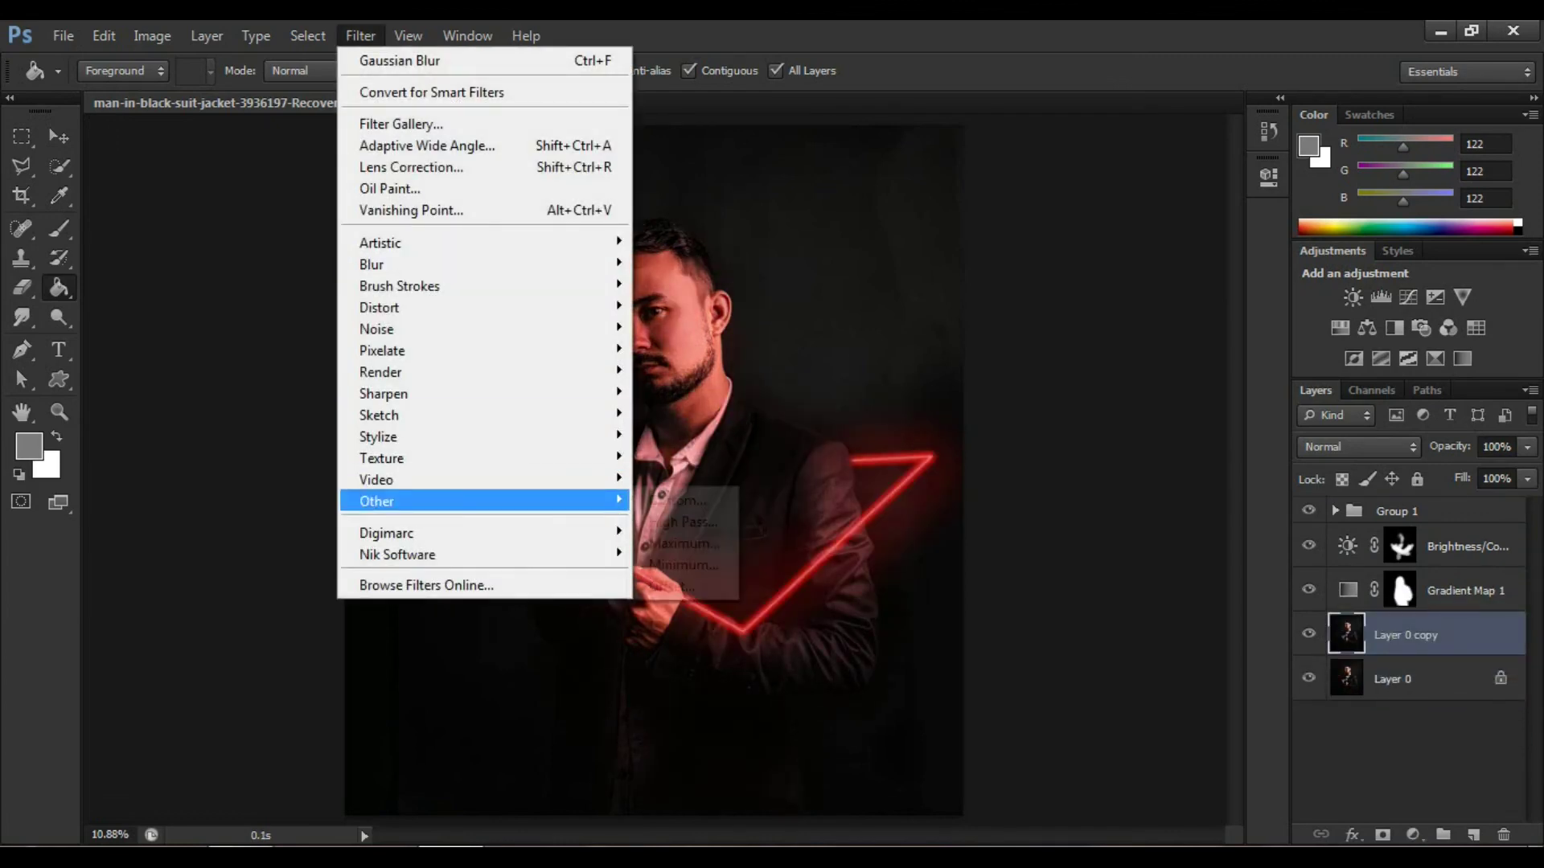
click(684, 523)
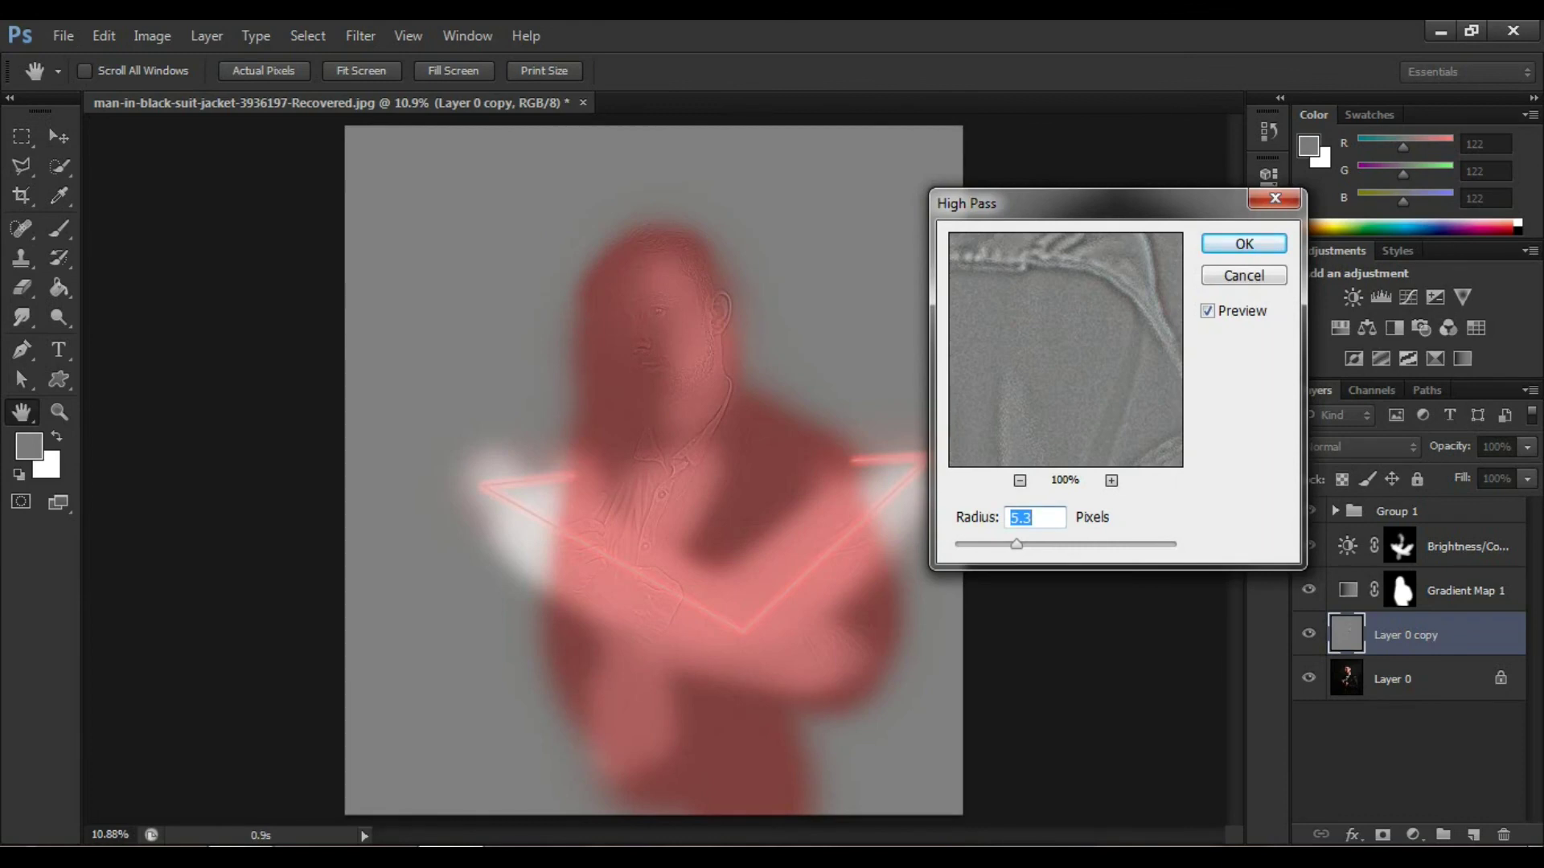
drag(1016, 544, 982, 545)
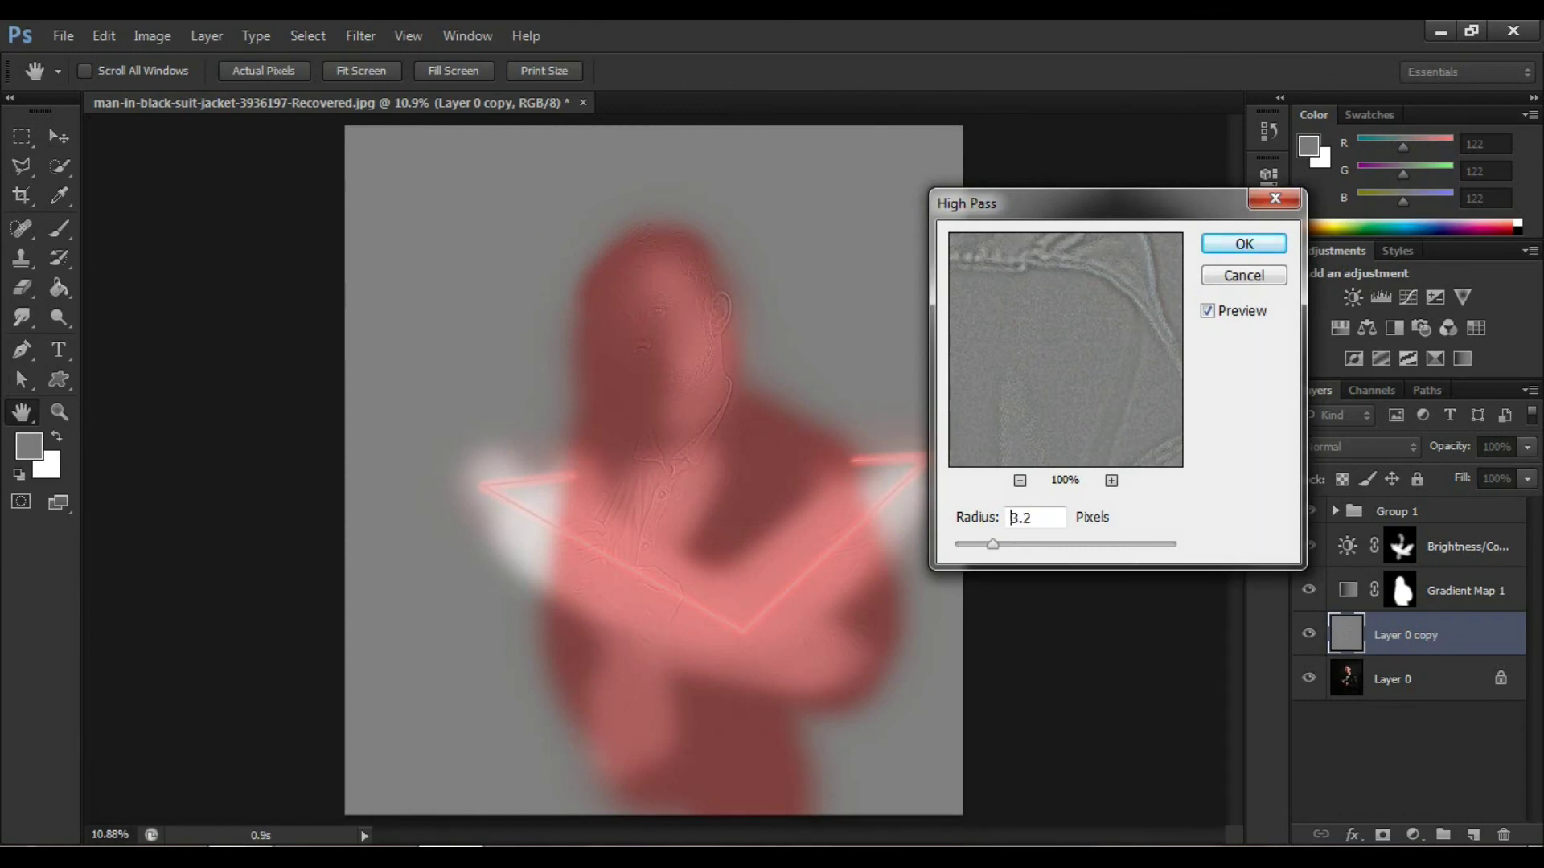
key(Return)
Set the High Pass copy's blend mode to Overlay and hide it for comparison.
key(g)
click(1358, 447)
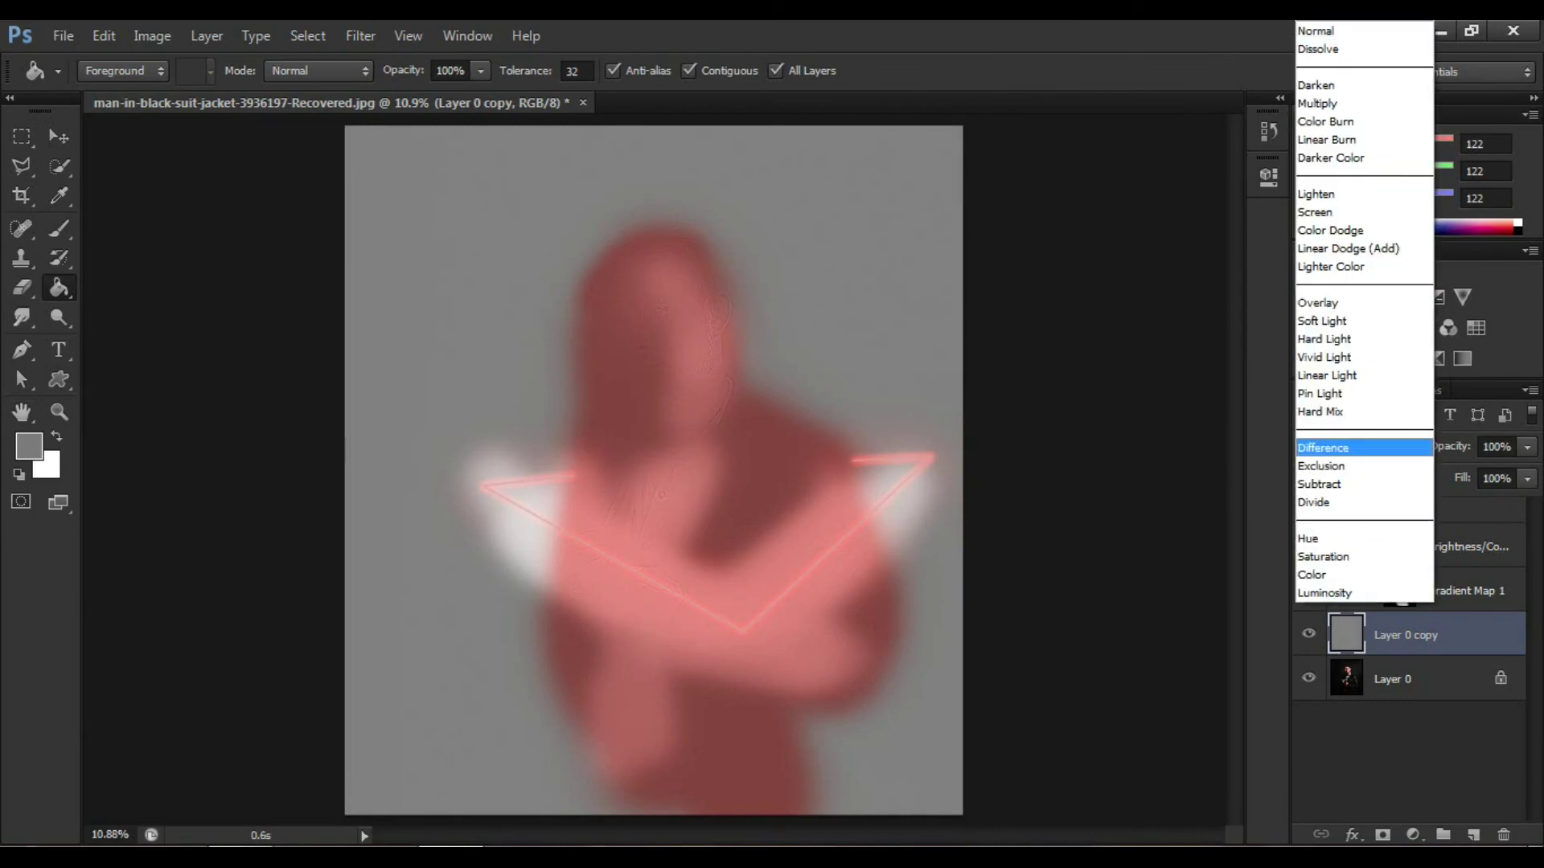
click(1350, 298)
click(1308, 634)
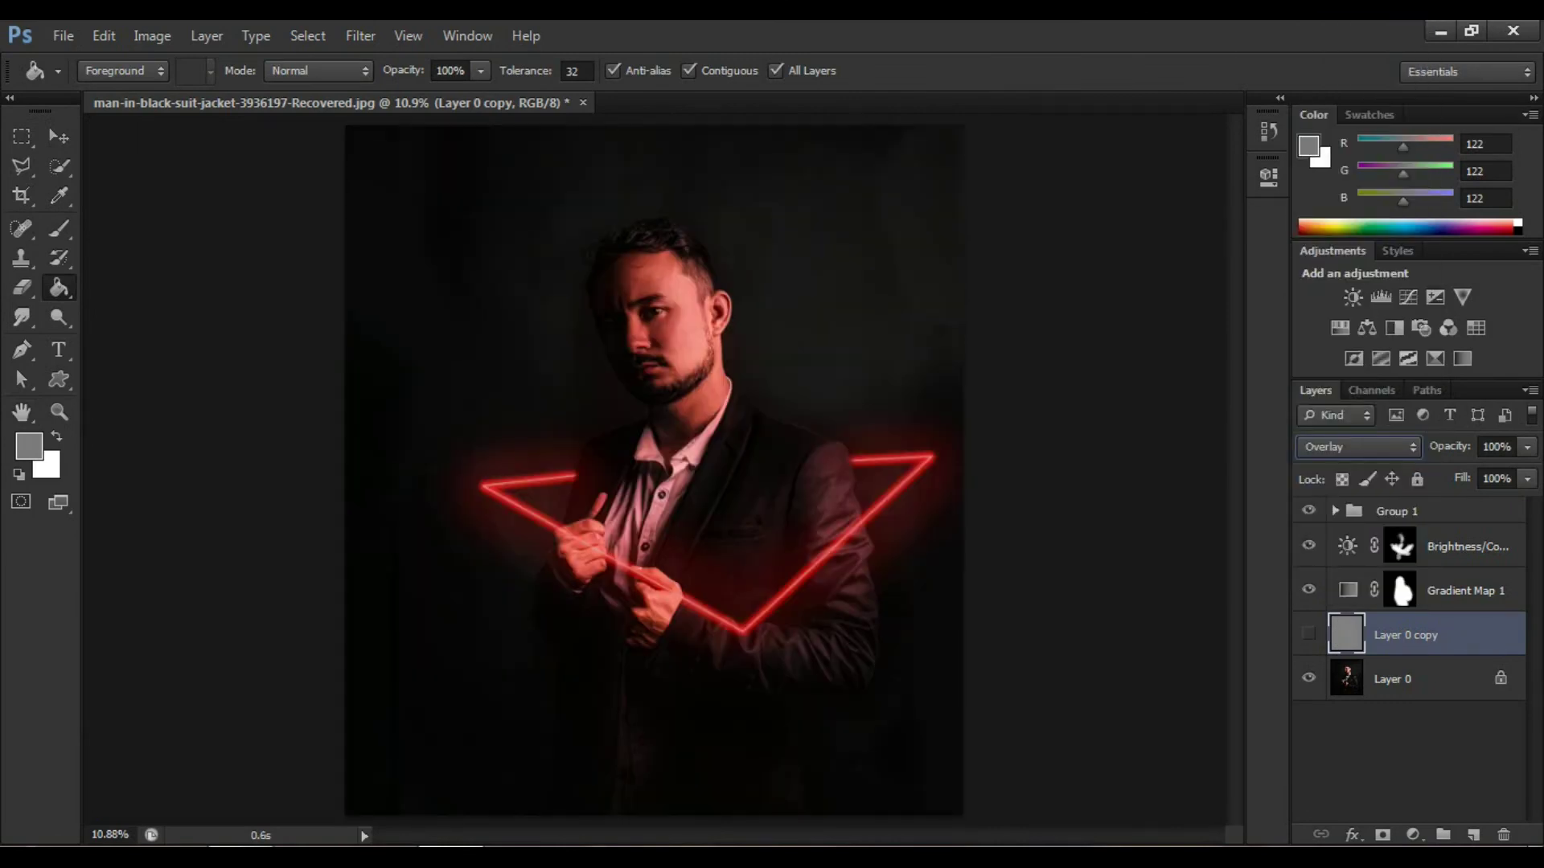
Zoom in on the man's face and compare the High Pass layer on and off.
click(1308, 635)
key(z)
click(688, 313)
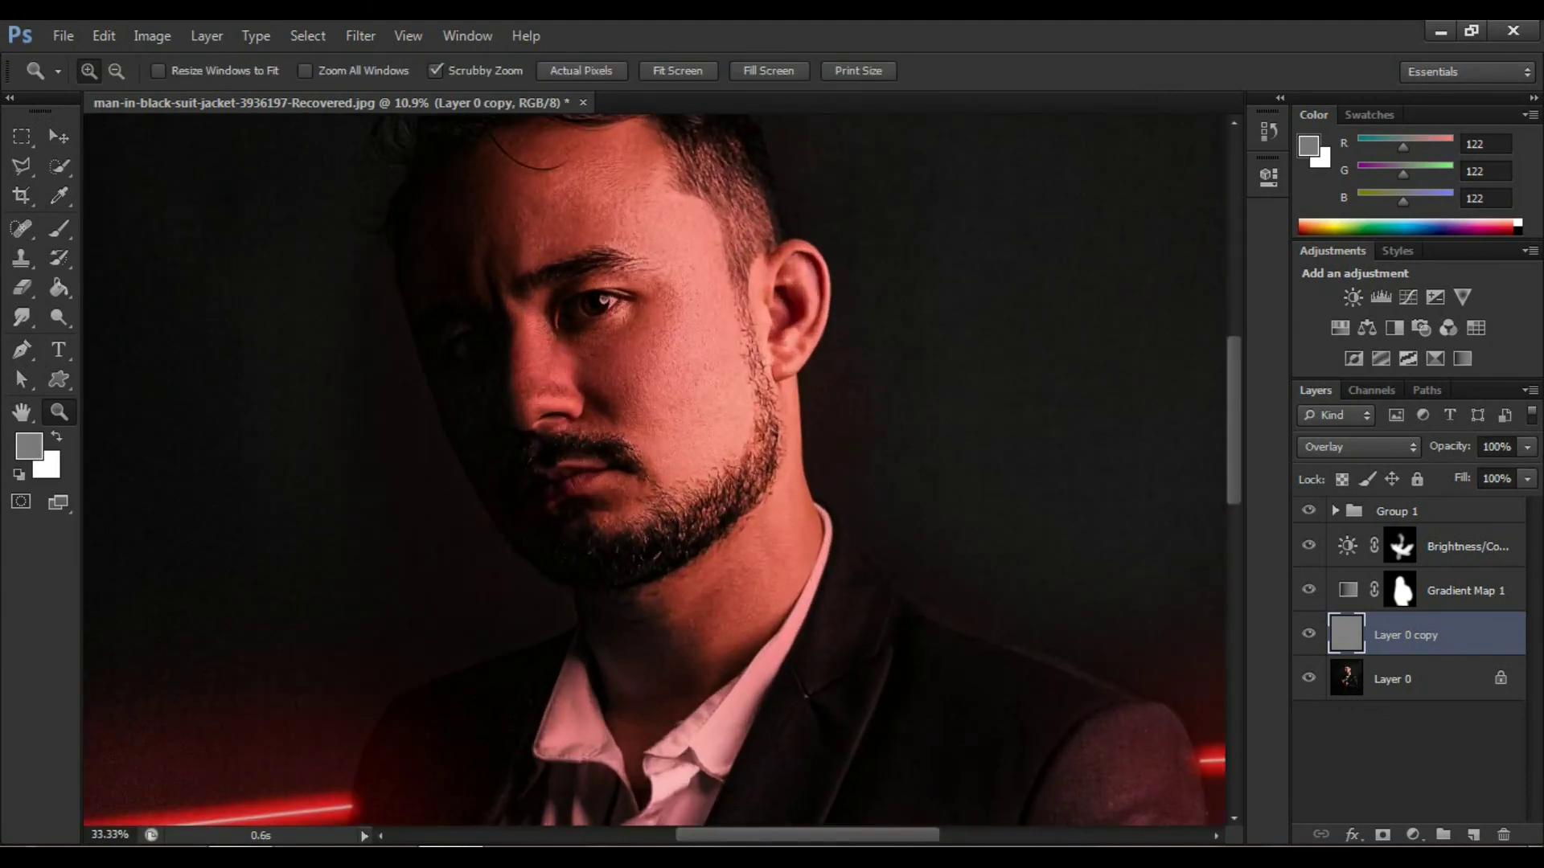
click(1309, 635)
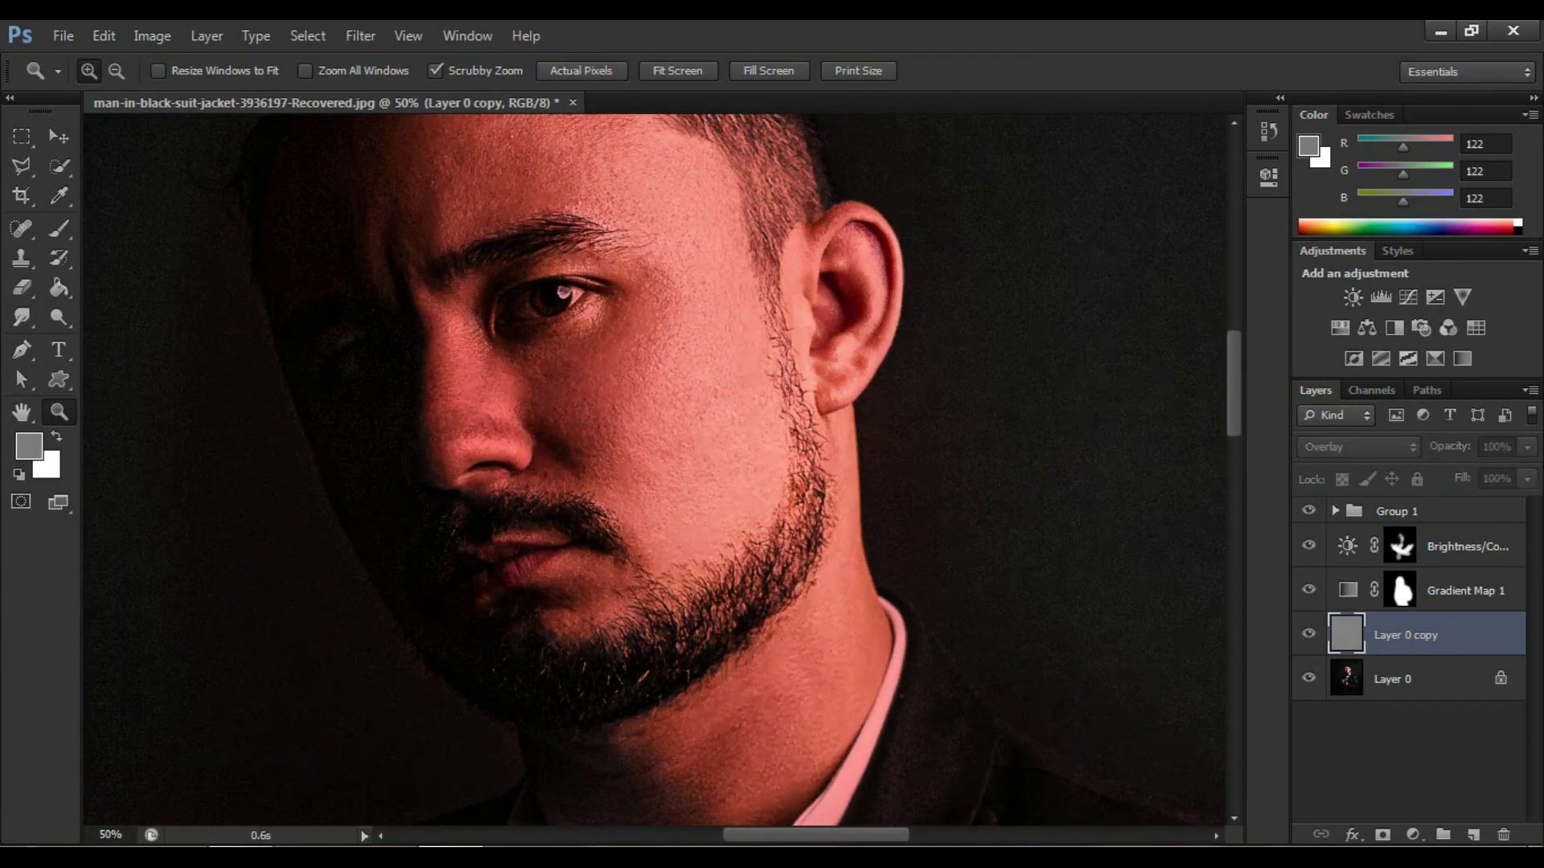
click(1308, 634)
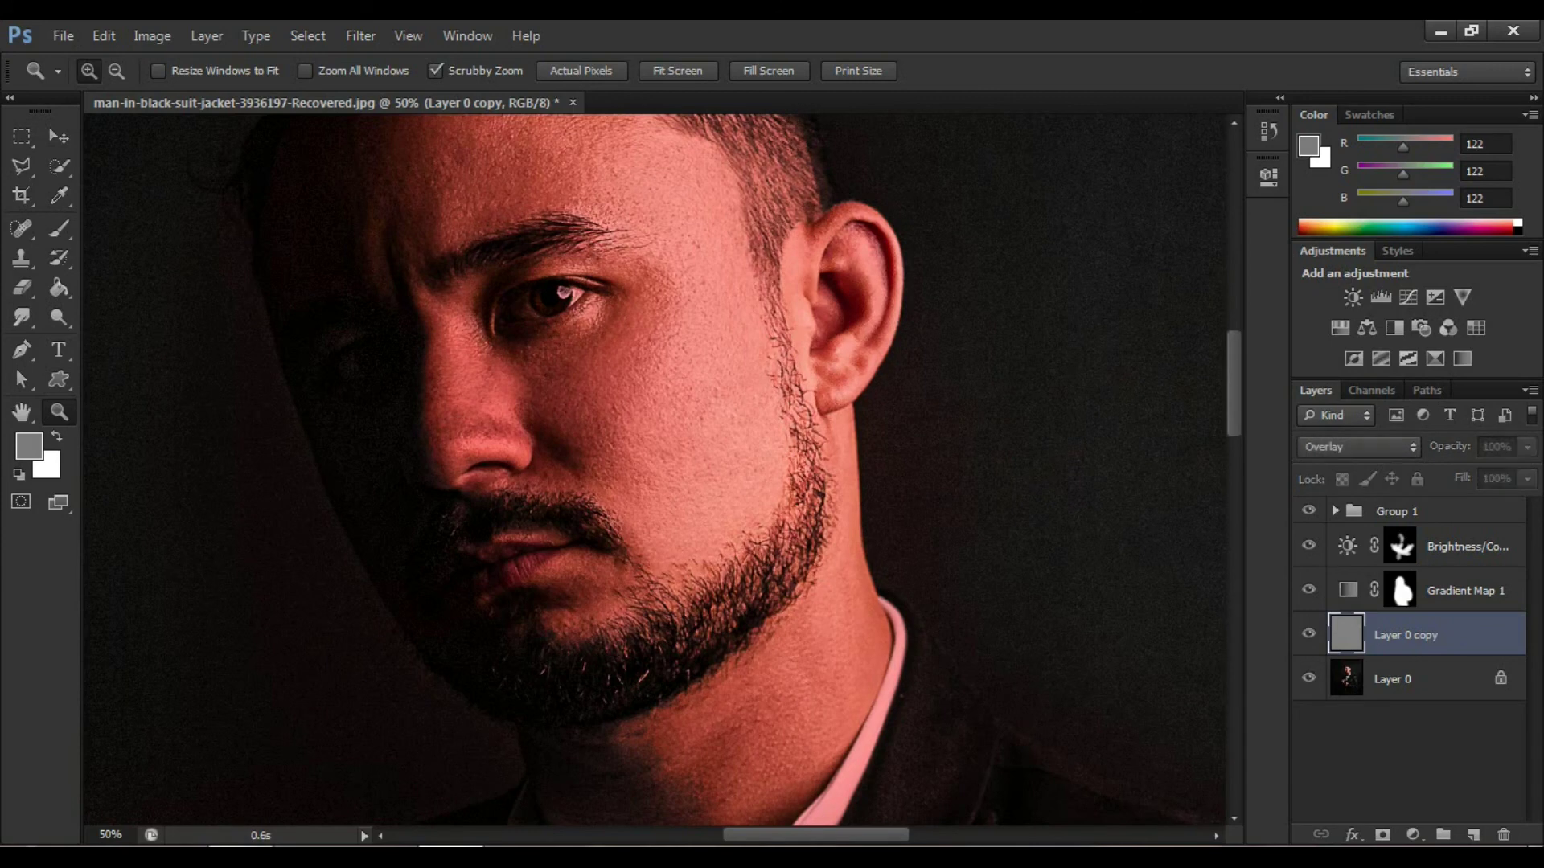
Fit the image on screen, compare once more, and leave the sharpening layer visible.
right_click(609, 400)
click(685, 411)
click(1309, 635)
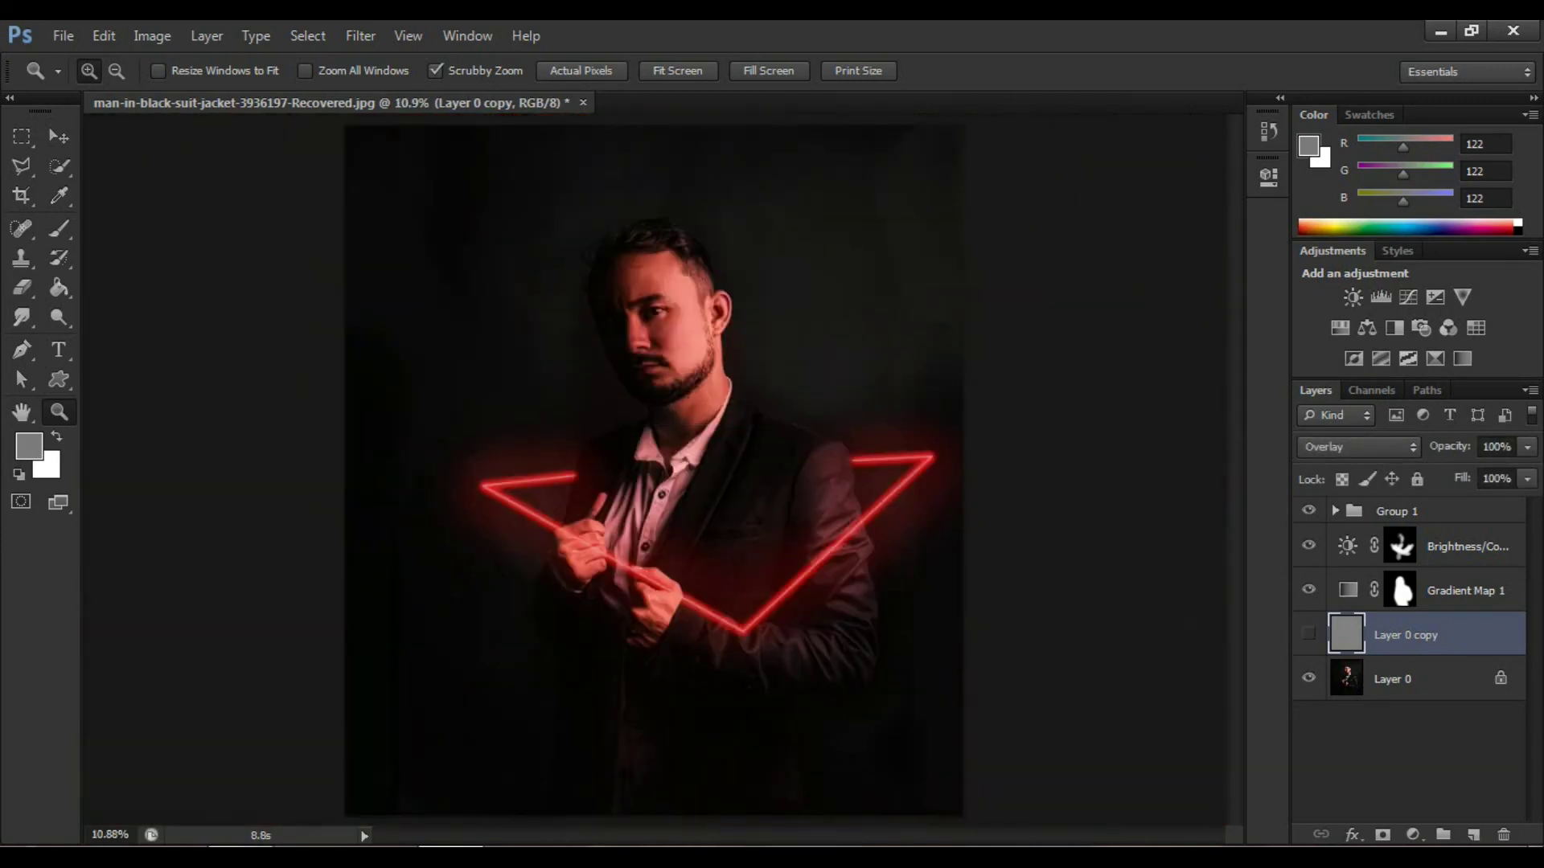
click(1308, 635)
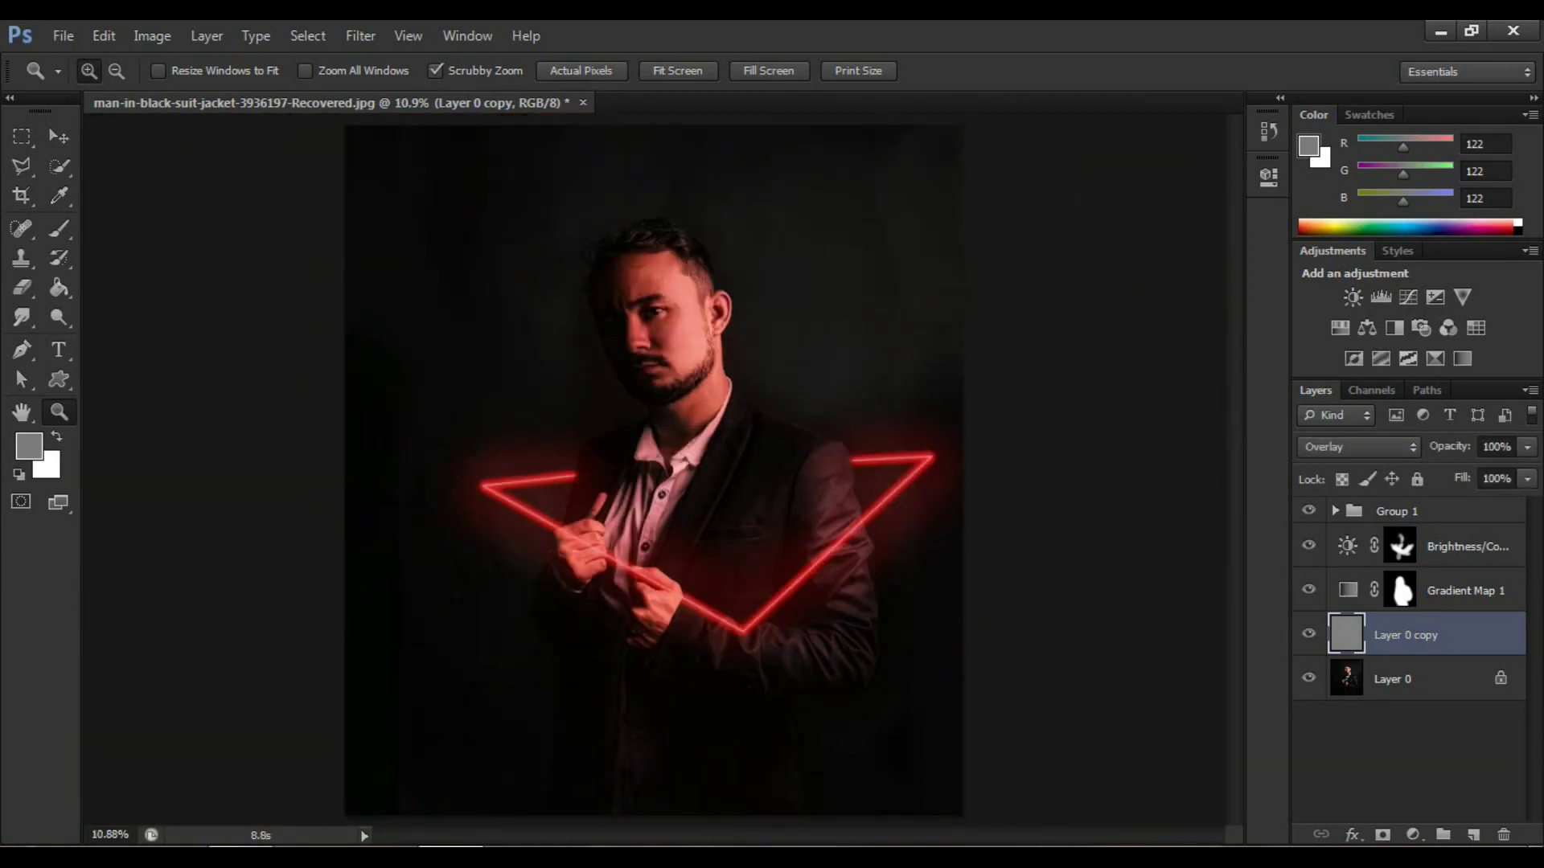